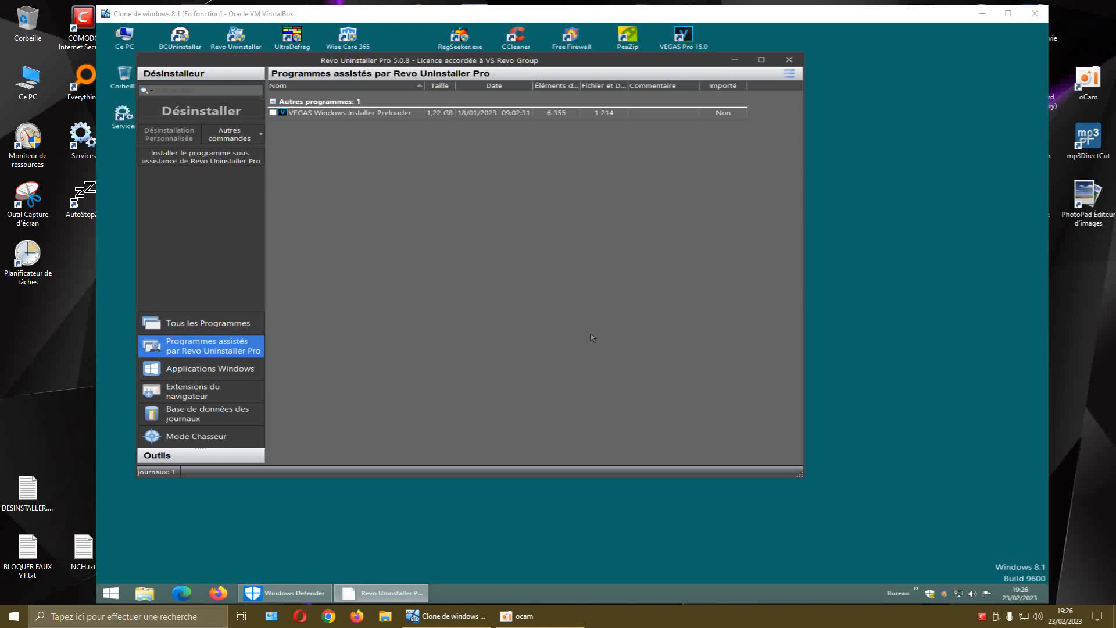
pyautogui.click(592, 64)
pyautogui.moveTo(593, 64); pyautogui.dragTo(644, 124)
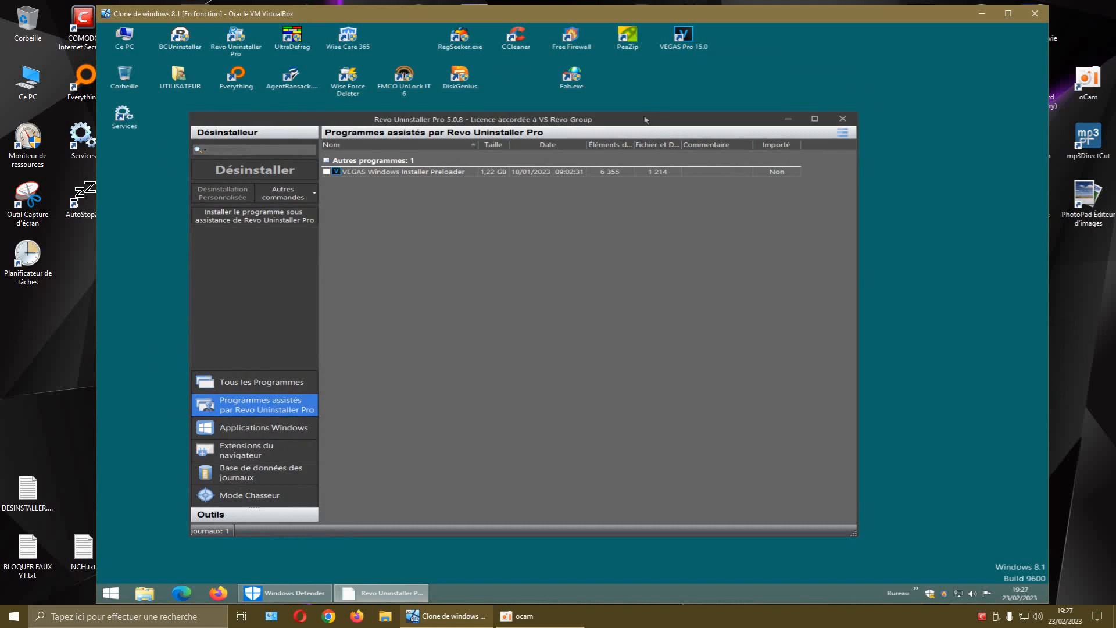
pyautogui.moveTo(648, 121); pyautogui.dragTo(668, 118)
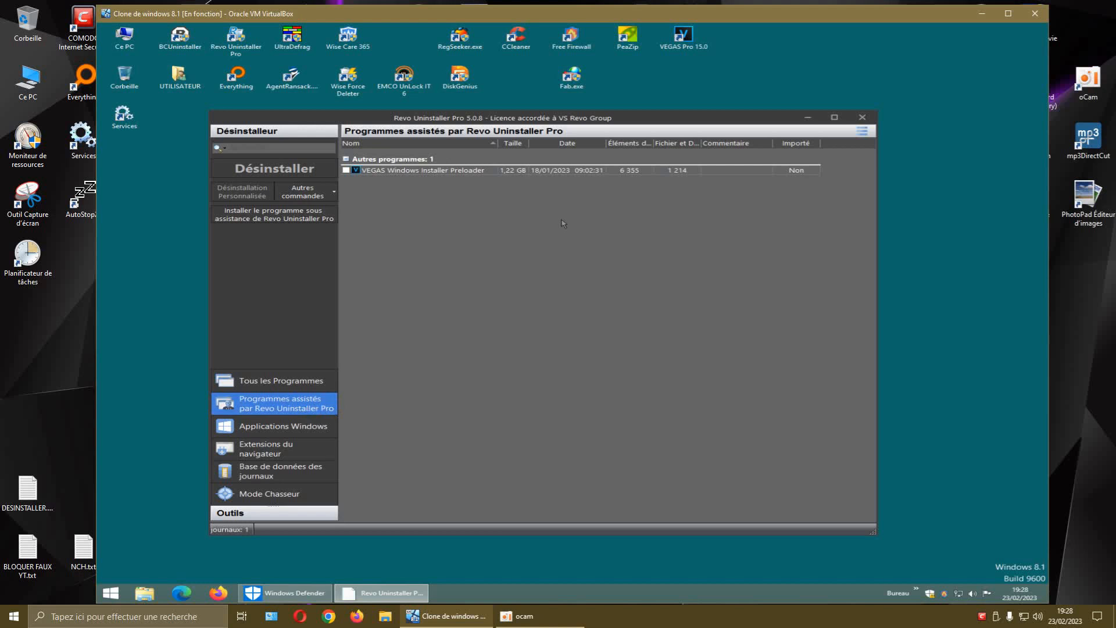
pyautogui.moveTo(634, 121); pyautogui.dragTo(639, 115)
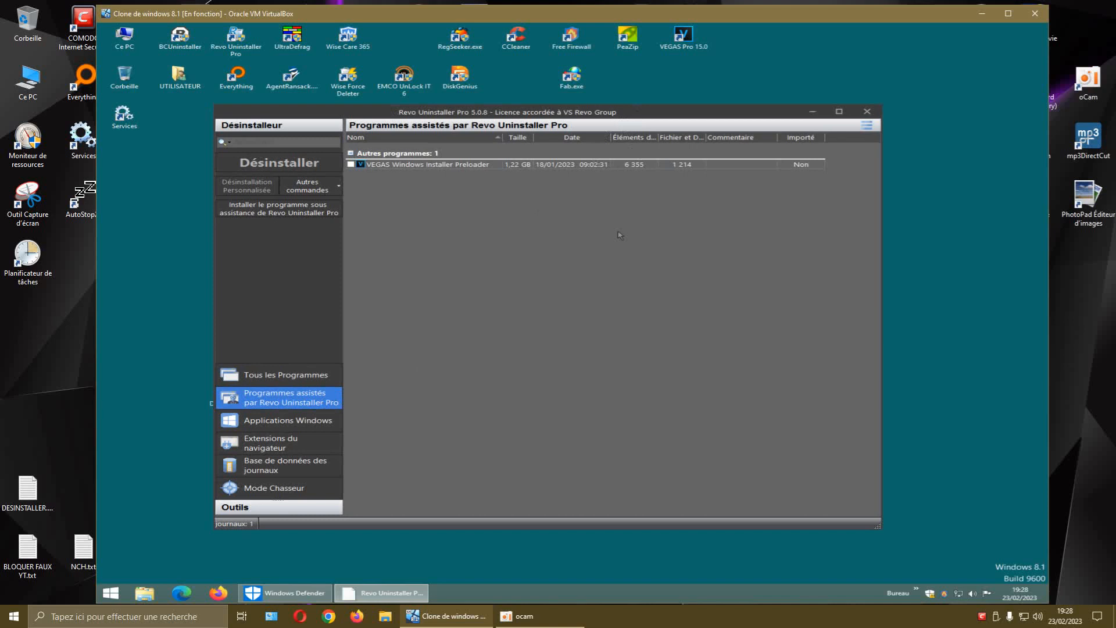
pyautogui.moveTo(655, 115); pyautogui.dragTo(674, 106)
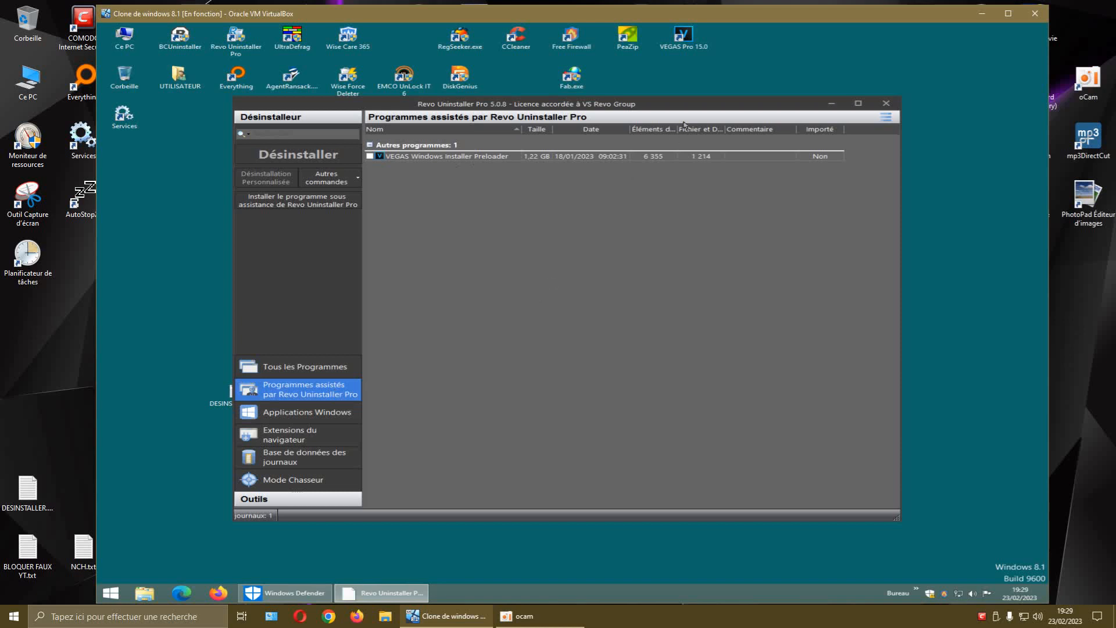
# Maximize the Windows 8.1 virtual machine window and close Windows Defender inside it.
pyautogui.moveTo(830, 16)
pyautogui.mouseDown()
pyautogui.moveTo(812, 17)
pyautogui.moveTo(863, 20)
pyautogui.moveTo(889, 389)
pyautogui.moveTo(836, 314)
pyautogui.moveTo(838, 20)
pyautogui.mouseUp()
pyautogui.click(1017, 25)
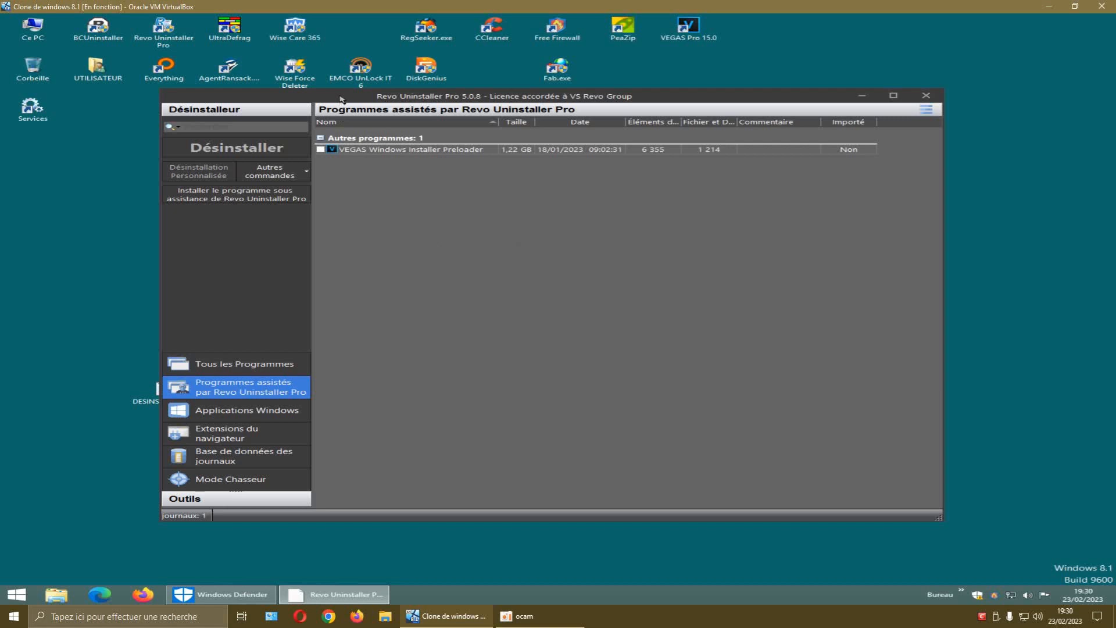
pyautogui.moveTo(342, 100); pyautogui.dragTo(349, 94)
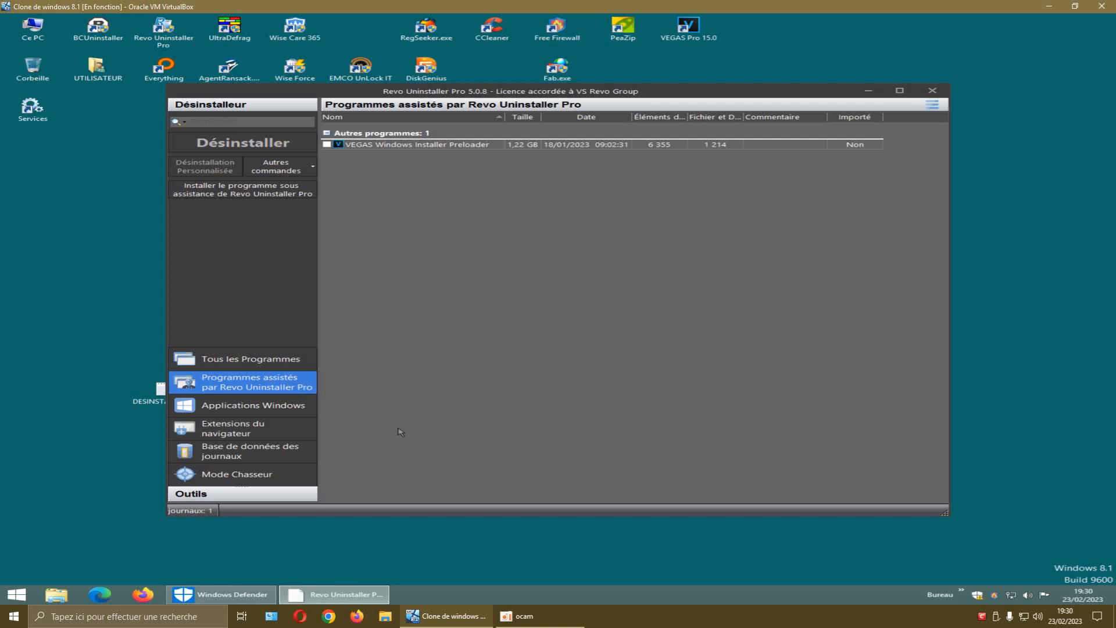
pyautogui.click(258, 593)
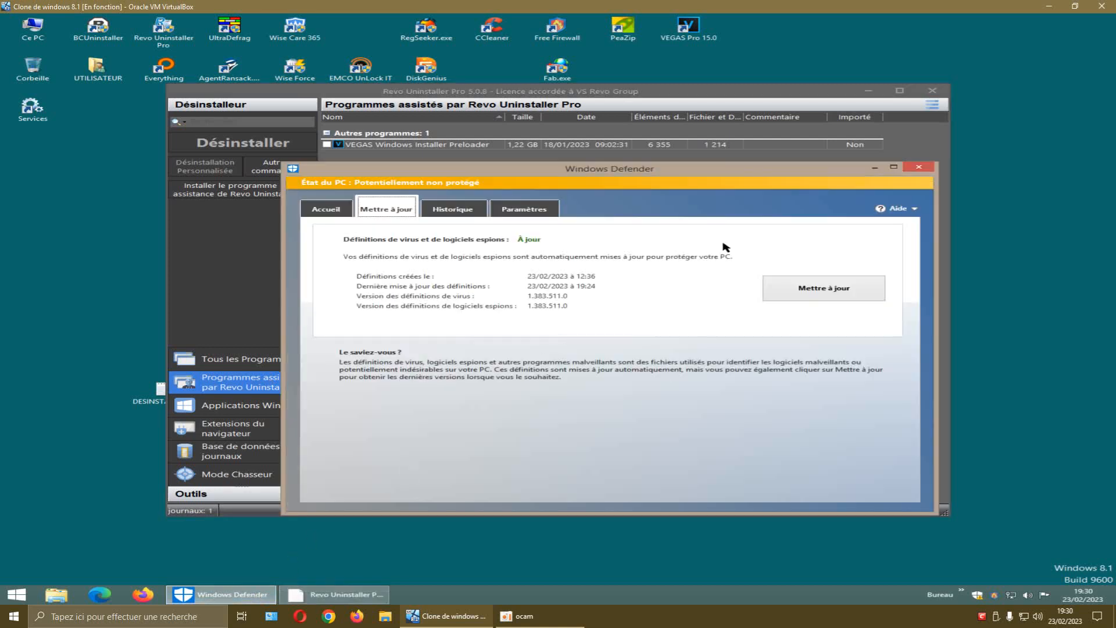
pyautogui.click(914, 169)
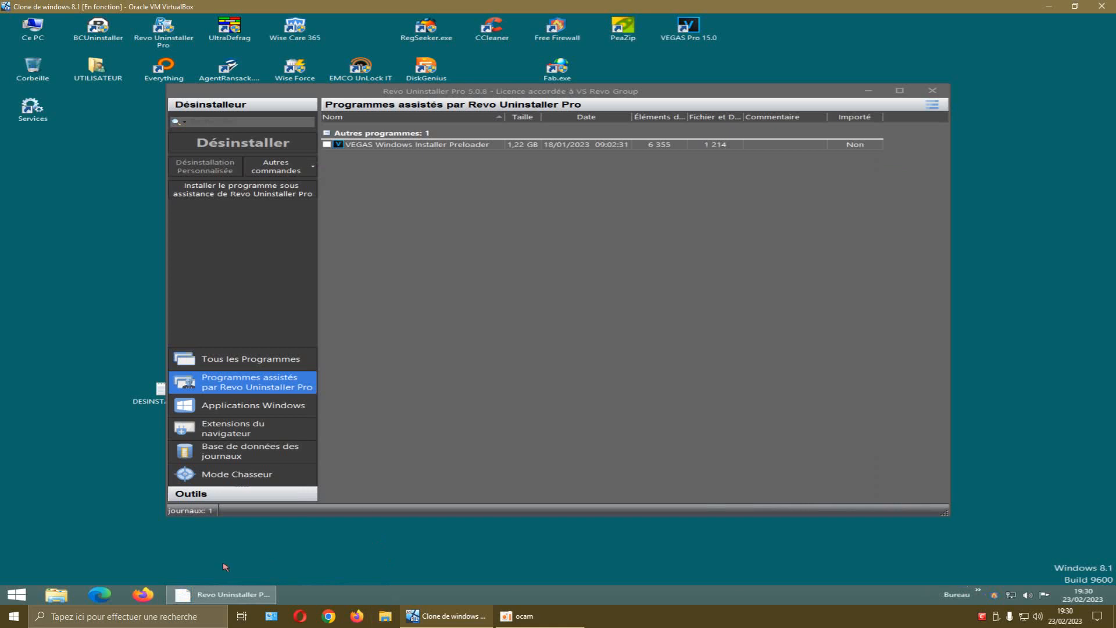
# Open the Downloads folder in File Explorer and view the properties of videoeditor_installer.exe.
pyautogui.click(53, 594)
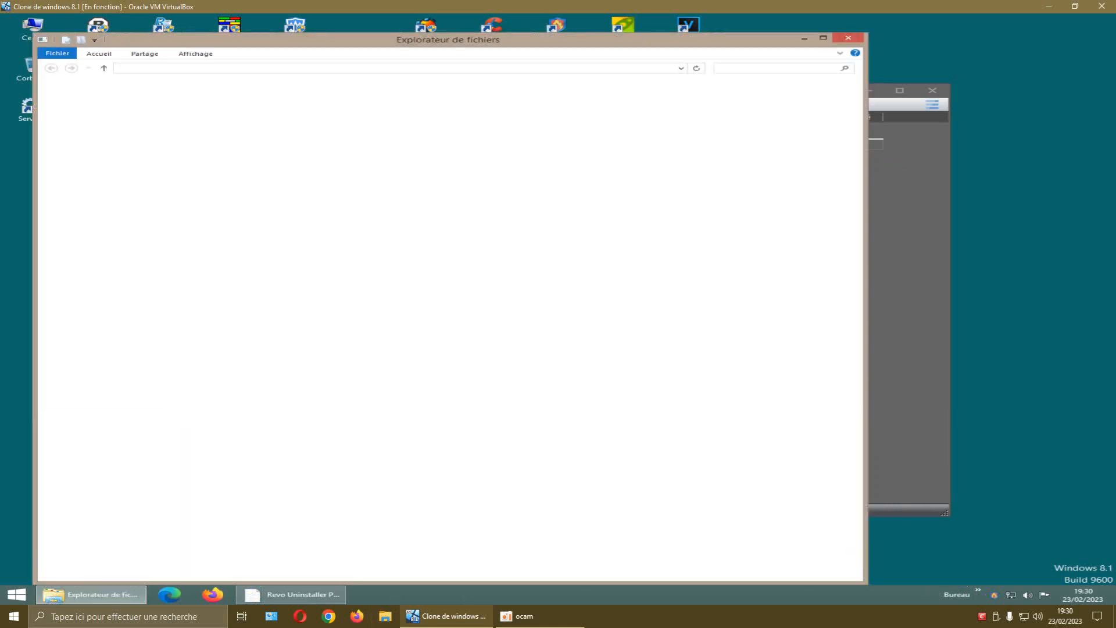
pyautogui.doubleClick(541, 117)
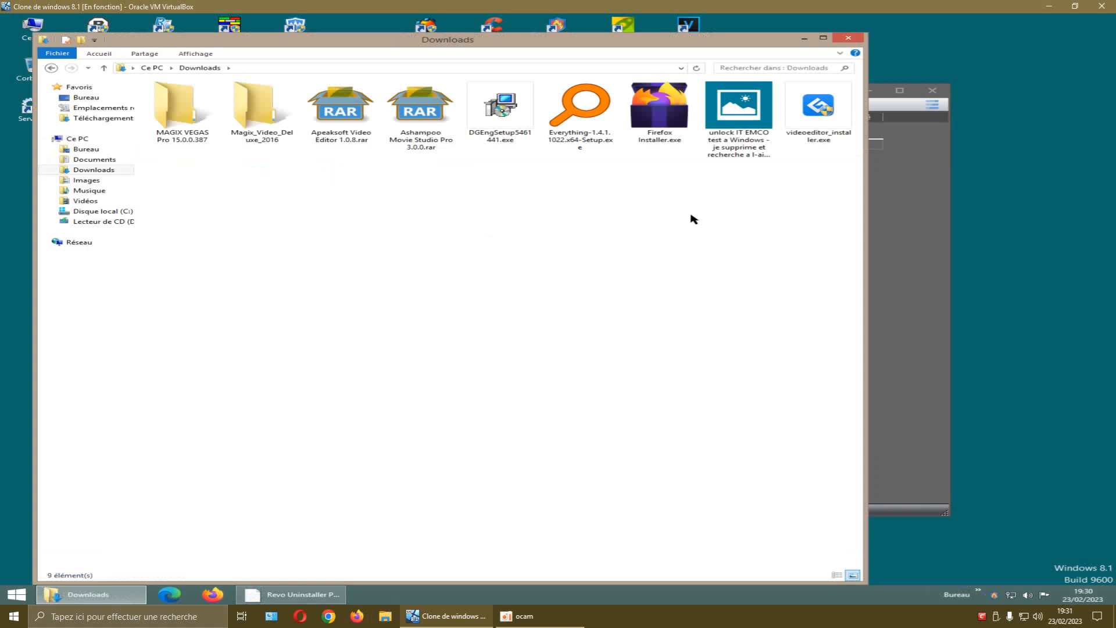
pyautogui.rightClick(807, 135)
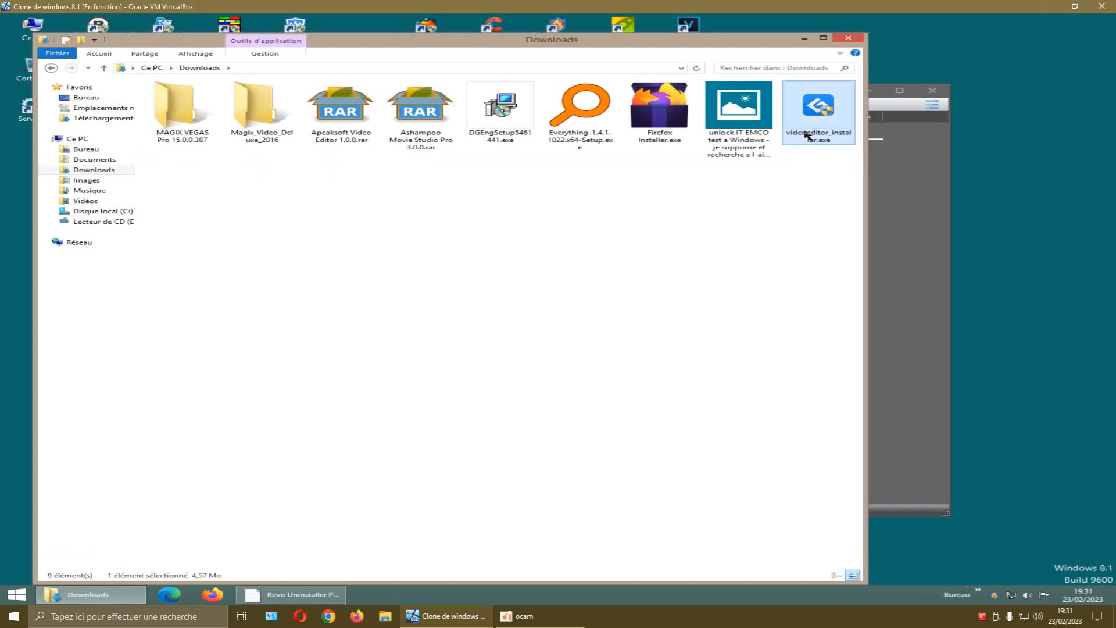
pyautogui.click(833, 346)
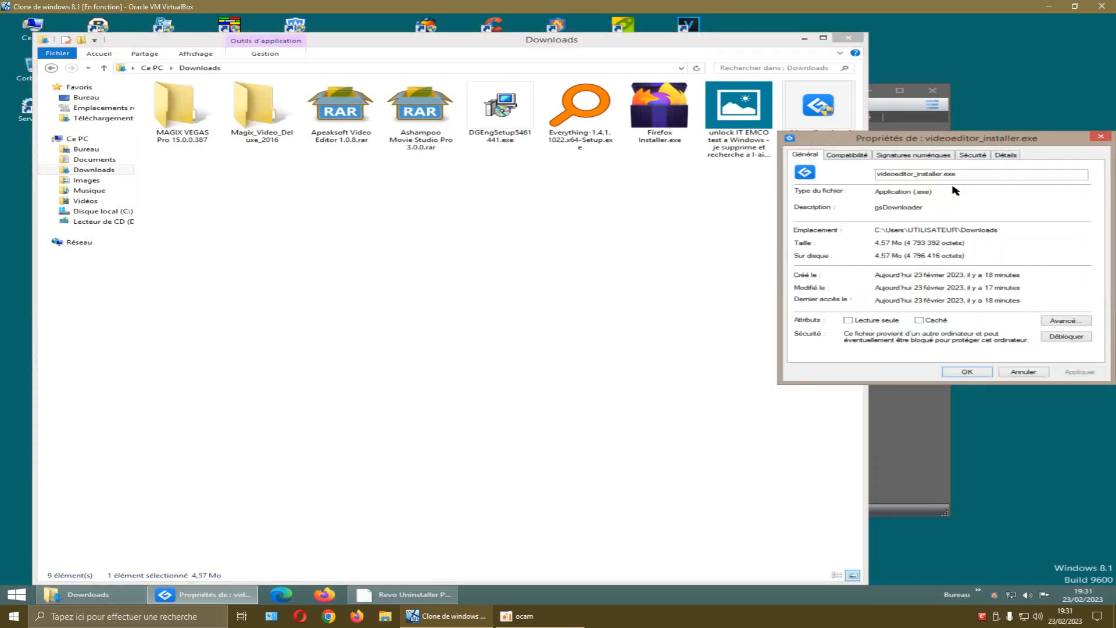
pyautogui.click(1101, 137)
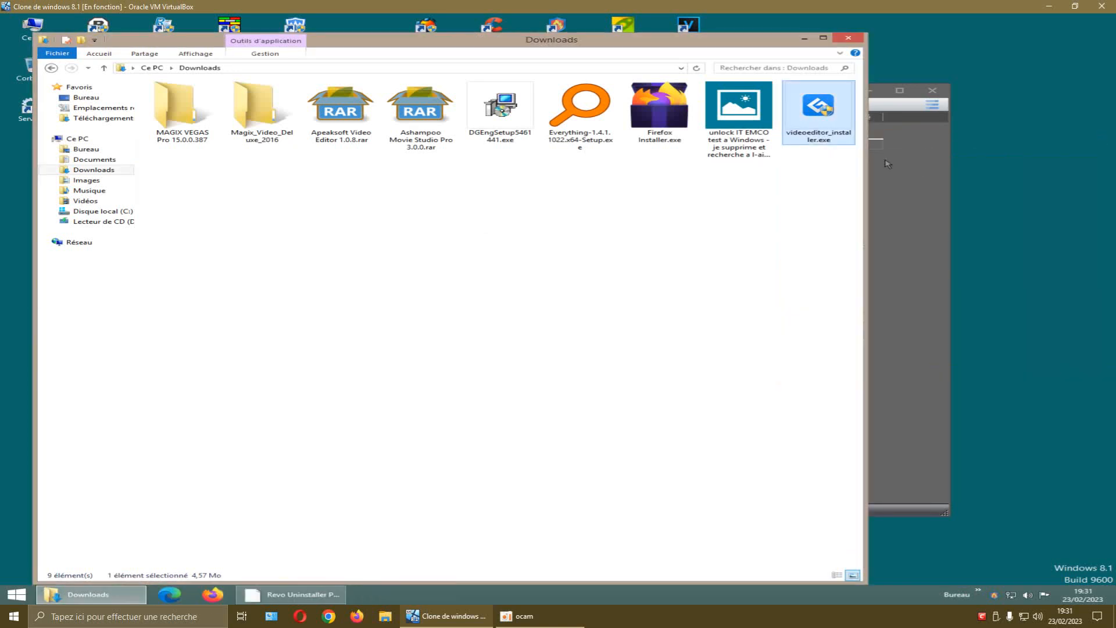
# Rename videoeditor_installer.exe in the Downloads folder to "GILISOFT videoeditor_installer.exe".
pyautogui.rightClick(809, 134)
pyautogui.click(849, 332)
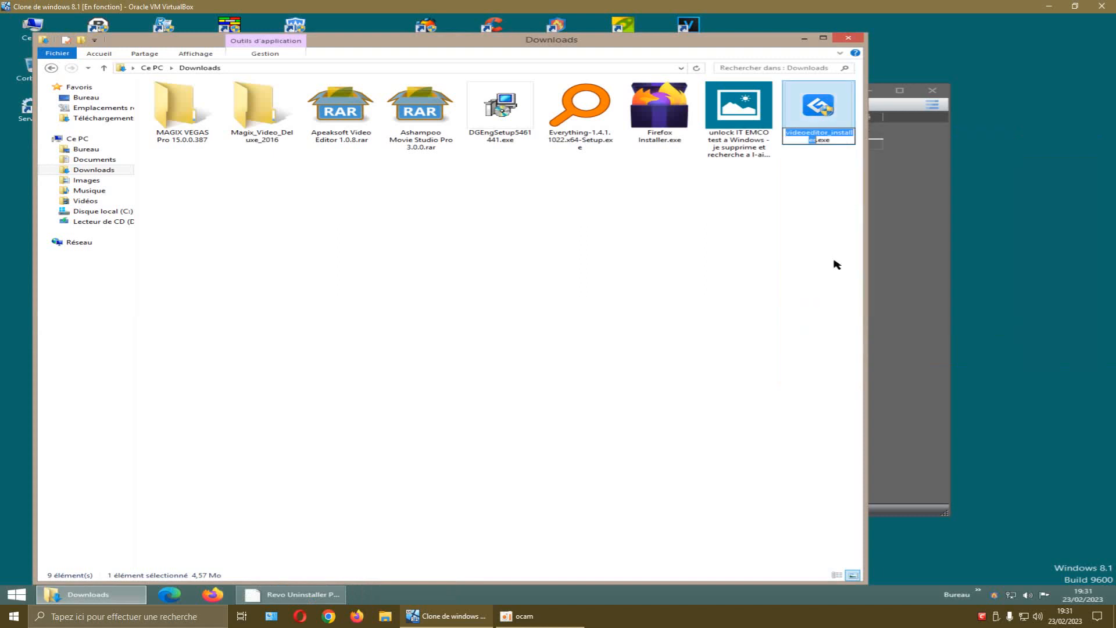
pyautogui.click(786, 134)
pyautogui.write('GILISO')
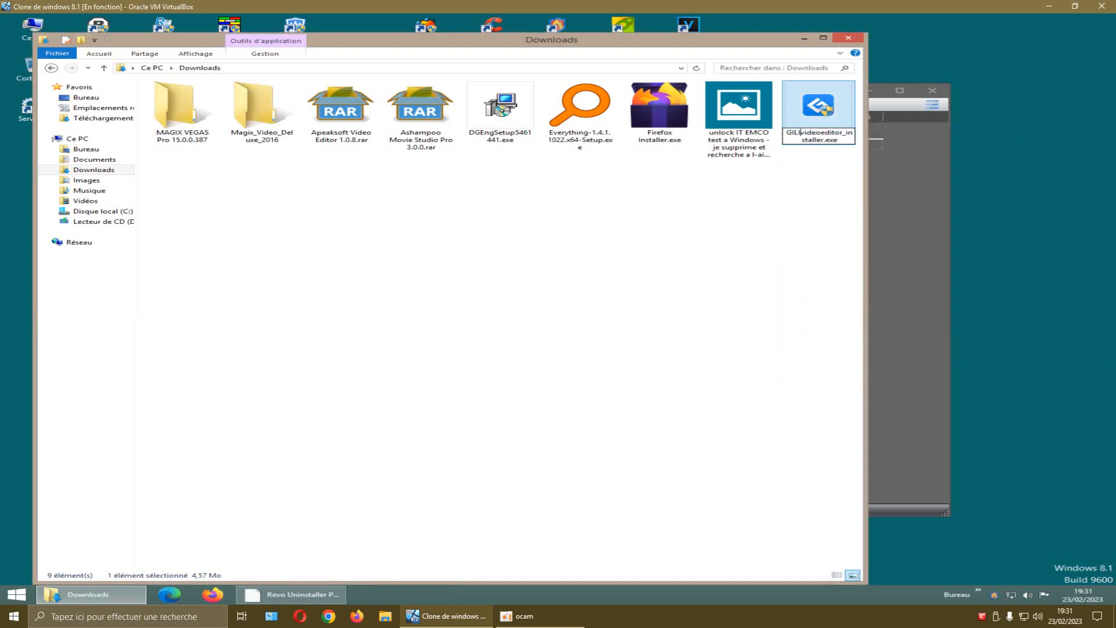
pyautogui.write('FT')
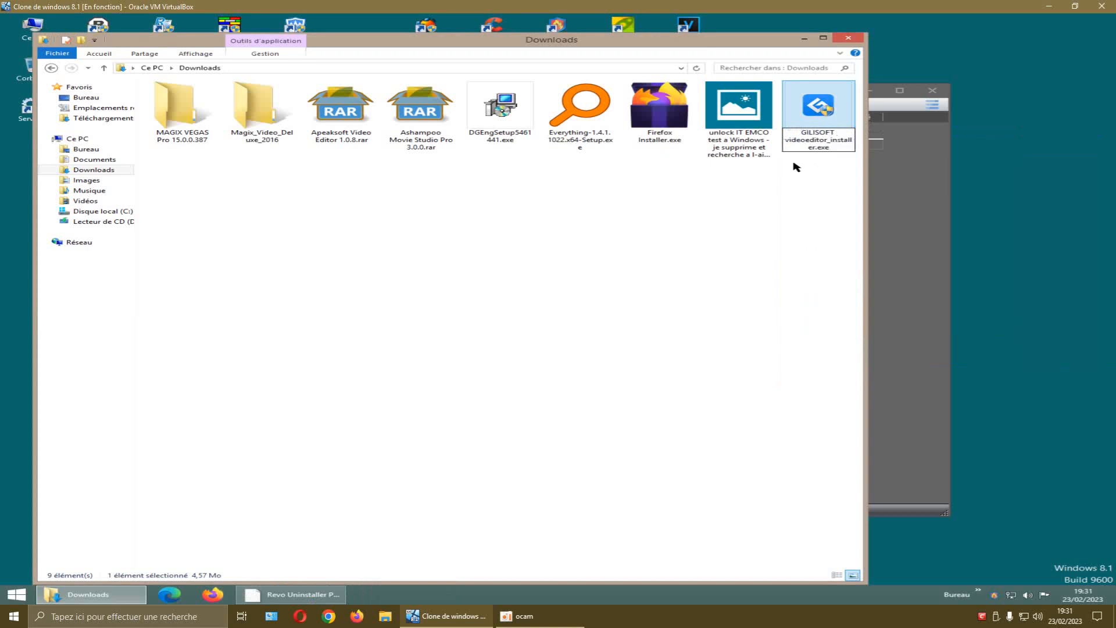
pyautogui.click(778, 201)
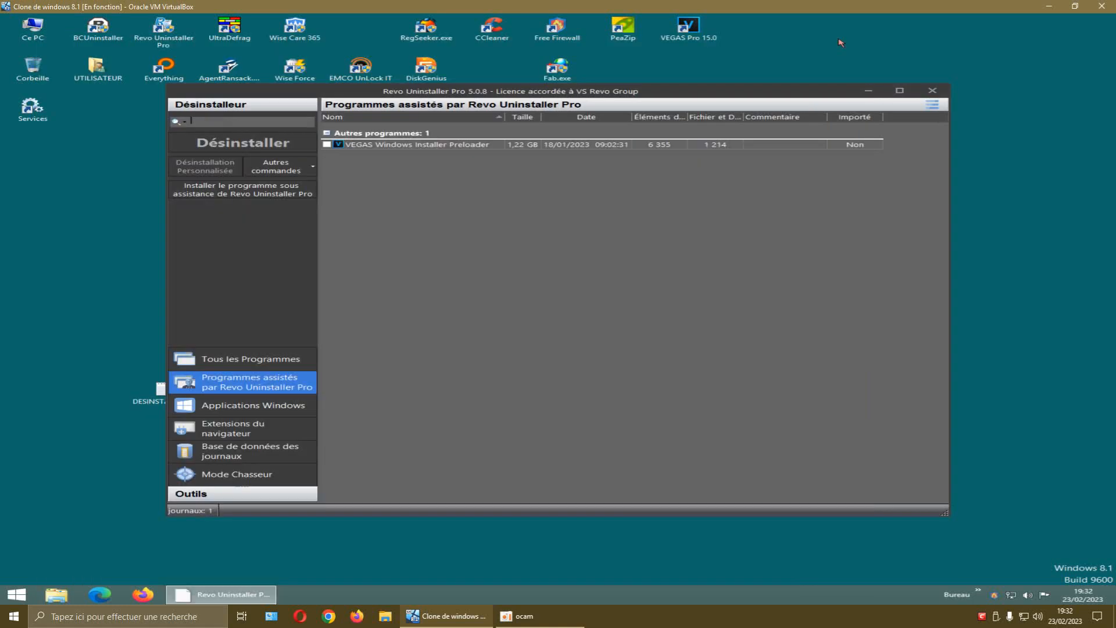
# Run a CCleaner cleanup from the Recycle Bin on the virtual machine's desktop.
pyautogui.click(842, 41)
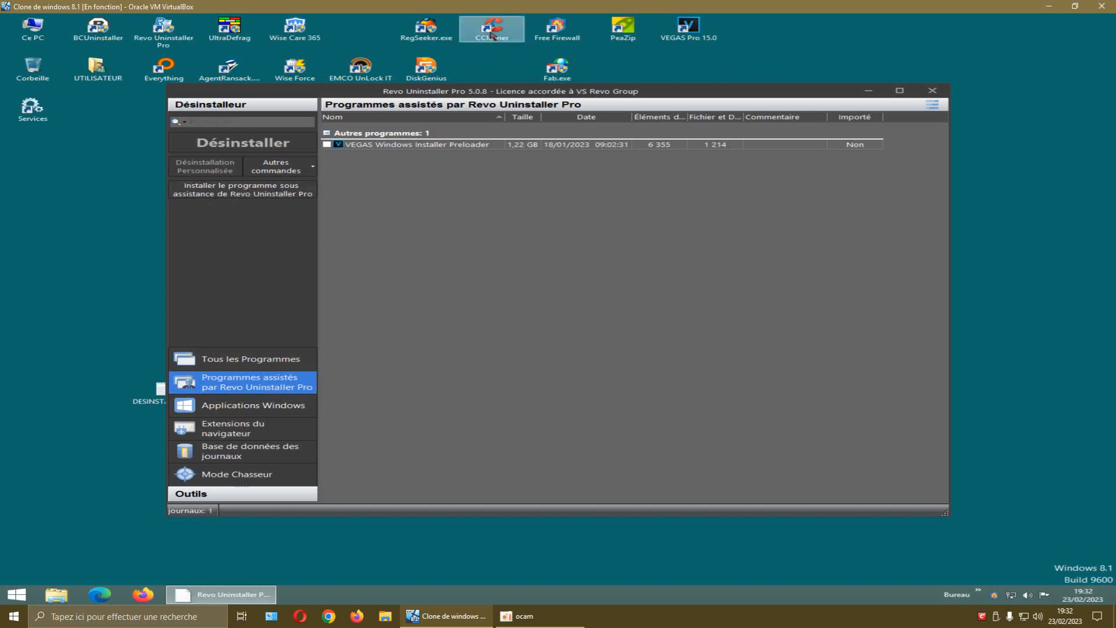
pyautogui.rightClick(31, 69)
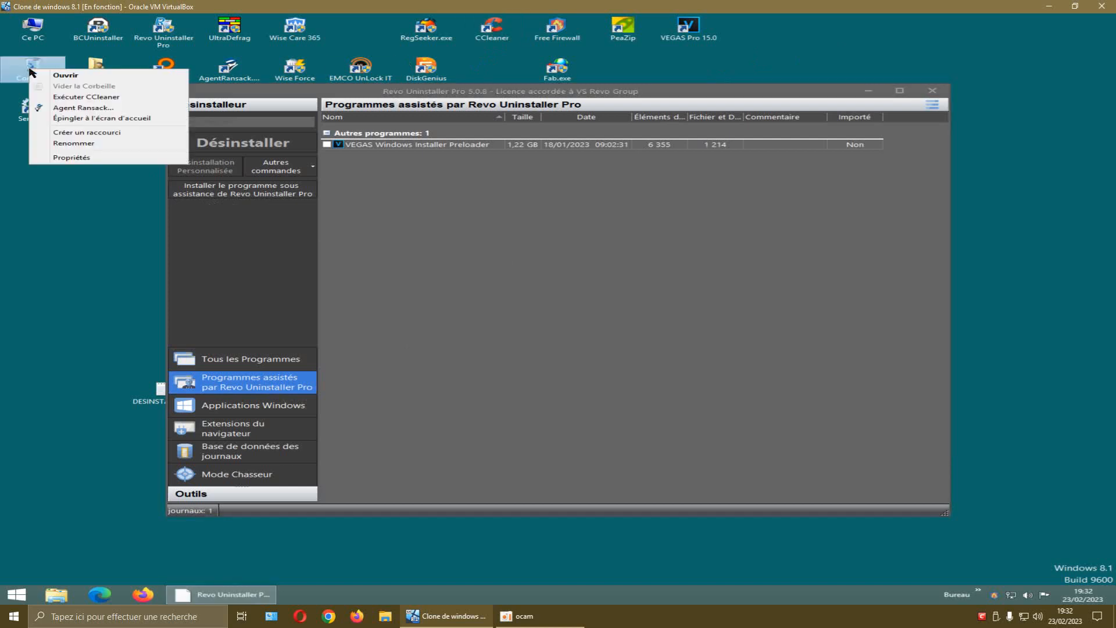
pyautogui.click(62, 97)
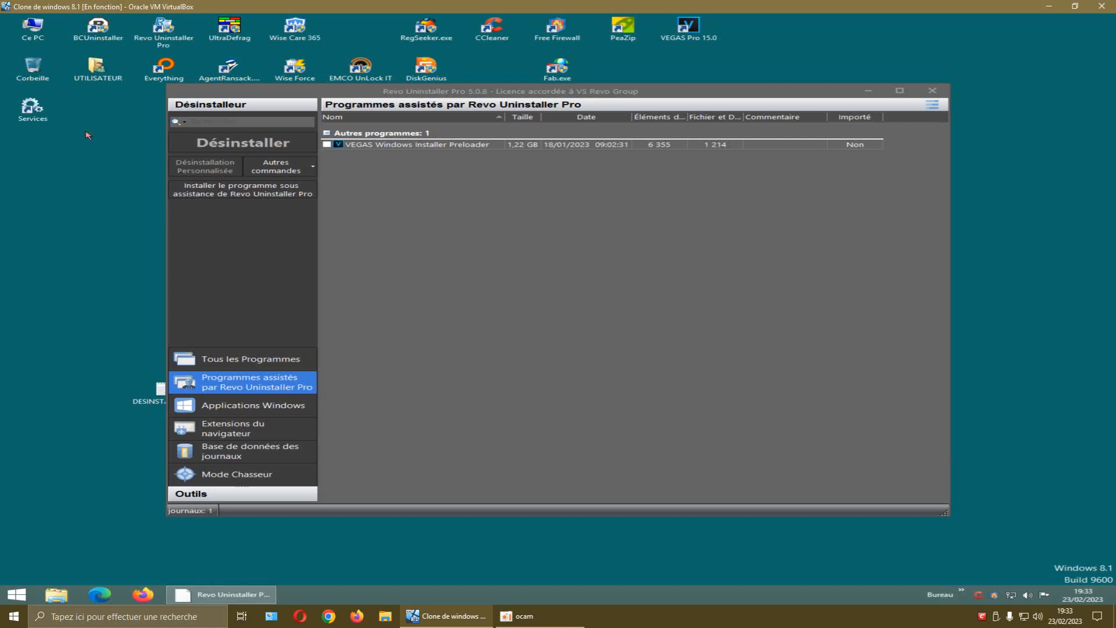
# Check the contents of C:\Windows\SoftwareDistribution\Download, and close File Explorer.
pyautogui.doubleClick(95, 85)
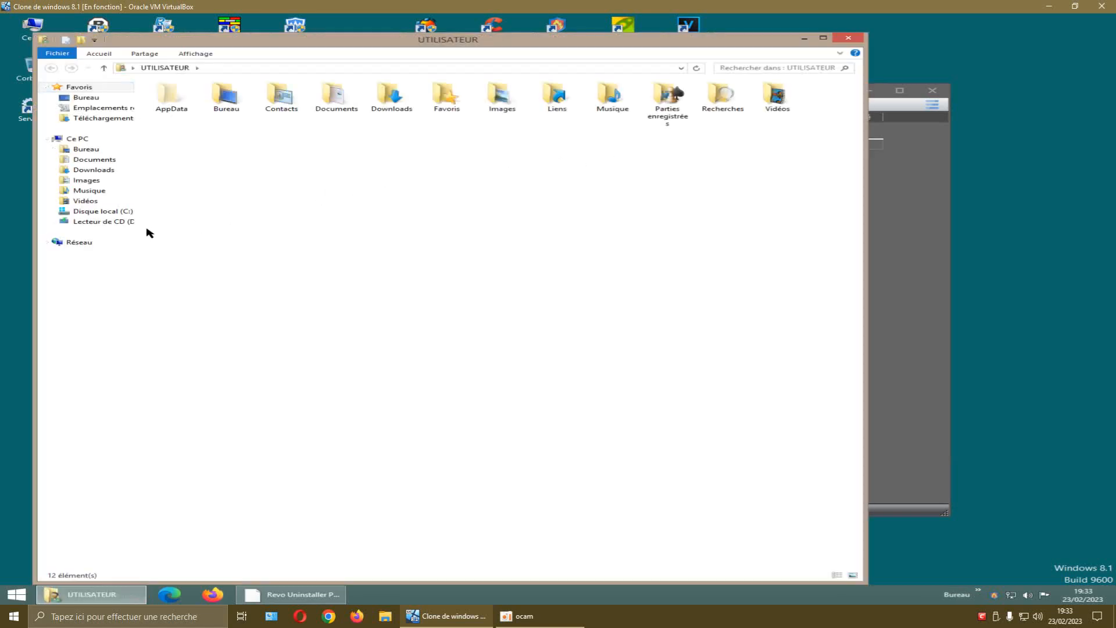
pyautogui.click(131, 213)
pyautogui.doubleClick(190, 161)
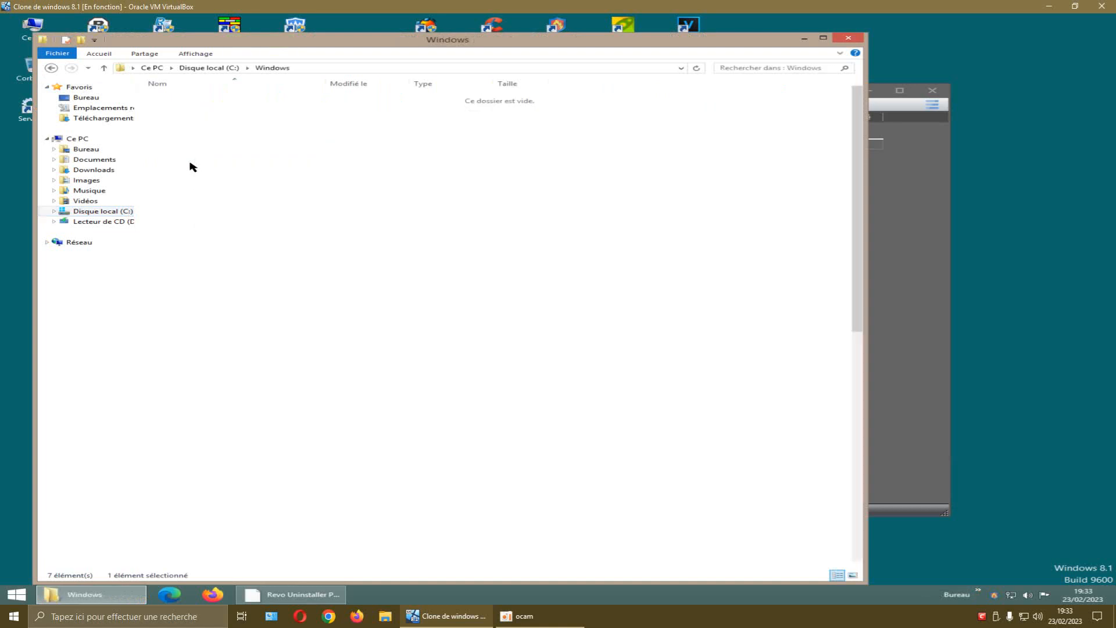
pyautogui.scroll(-9, 249, 257)
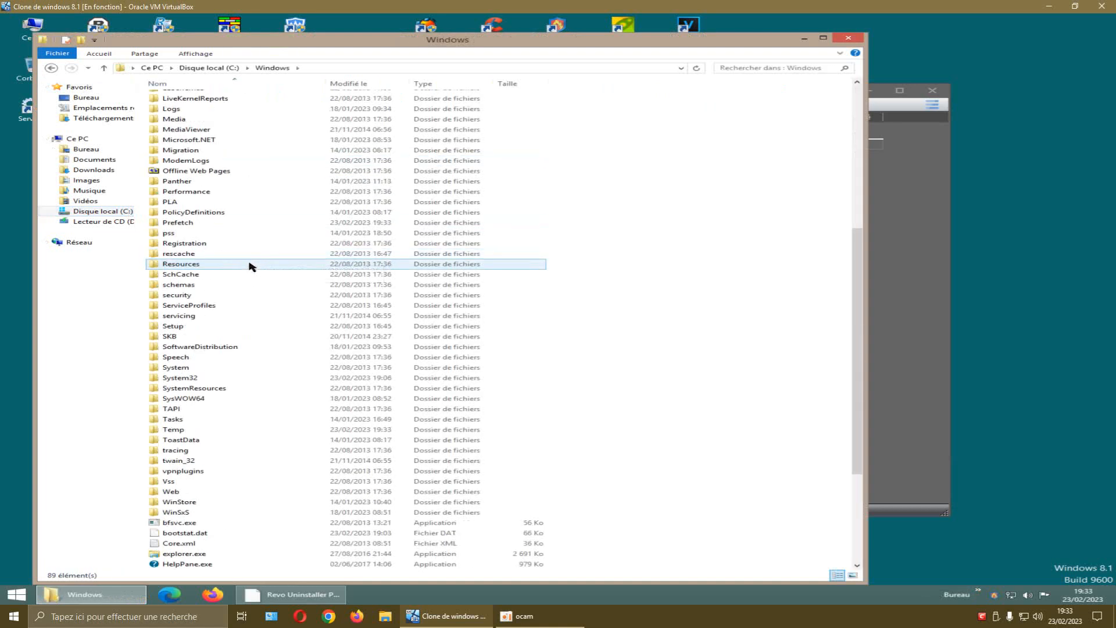
pyautogui.doubleClick(232, 346)
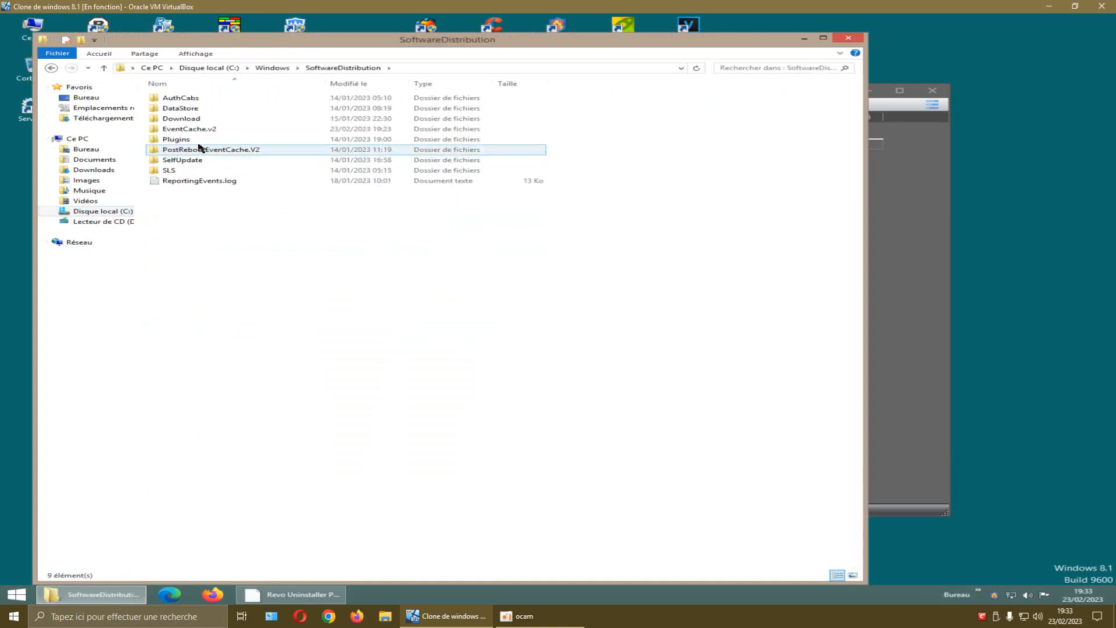
pyautogui.doubleClick(192, 119)
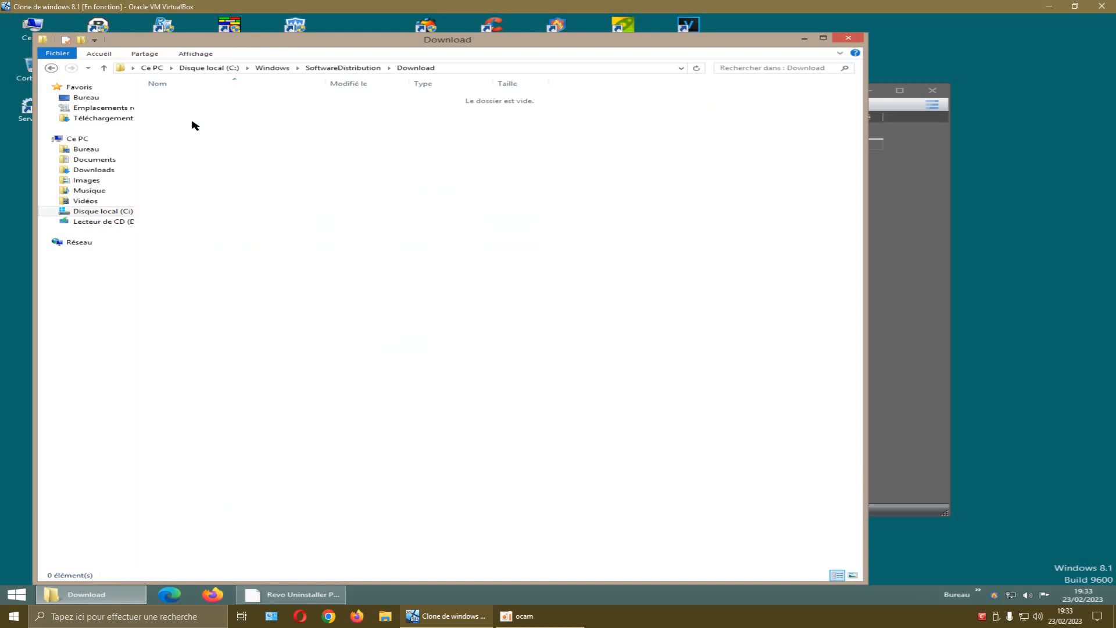
pyautogui.click(849, 38)
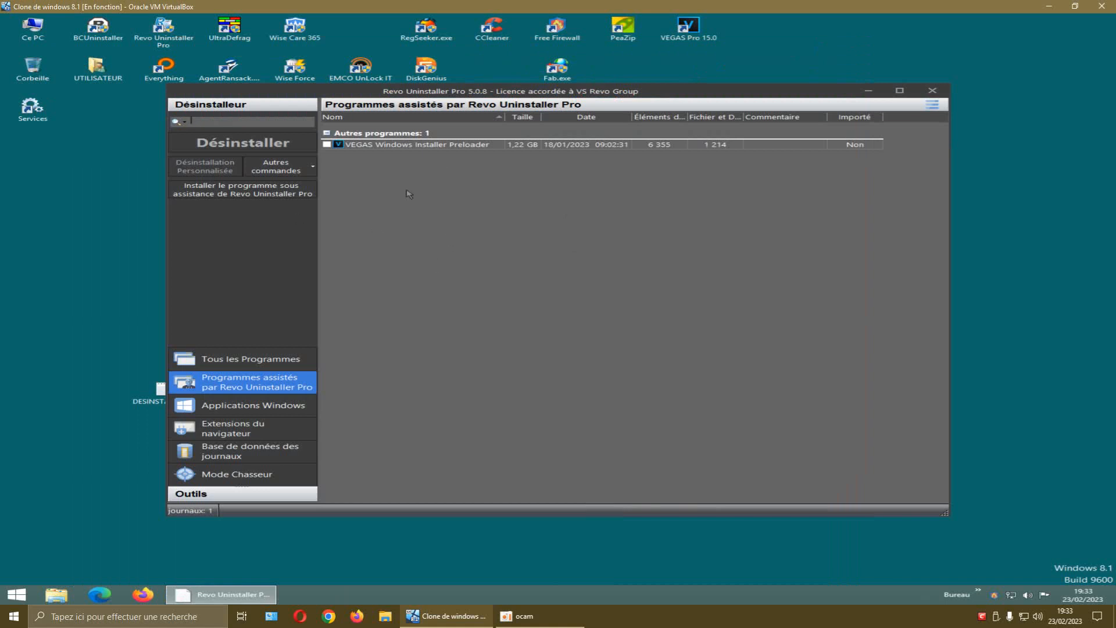
# Start a Revo Uninstaller Pro assisted installation of GILISOFT videoeditor_installer.exe from Downloads, choosing to run it anyway despite SmartScreen.
pyautogui.click(234, 192)
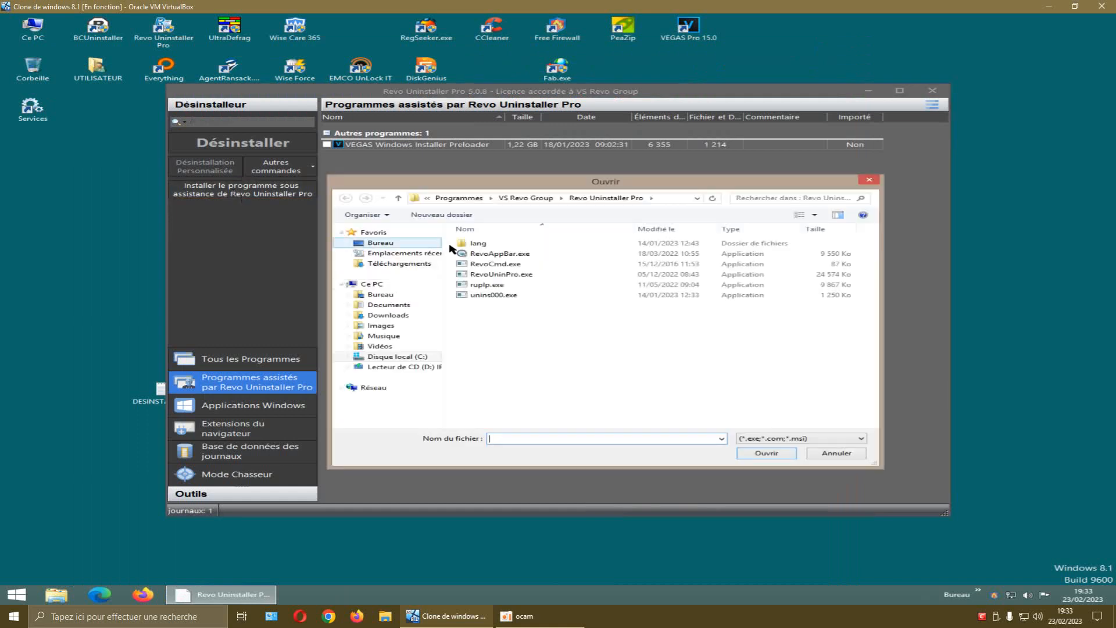
pyautogui.moveTo(566, 187); pyautogui.dragTo(333, 50)
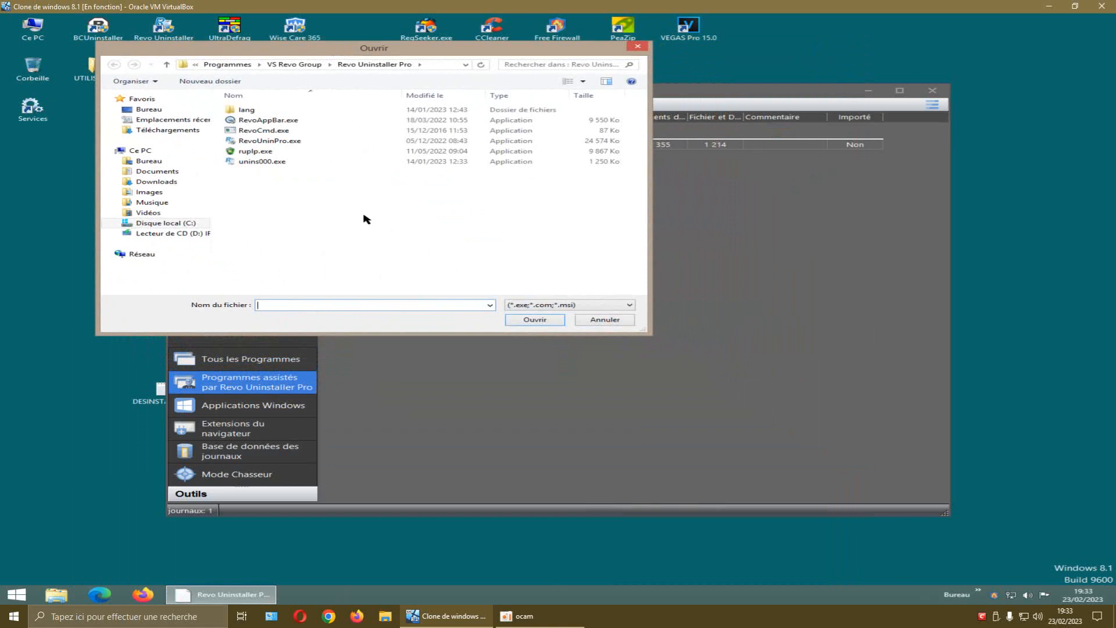
pyautogui.click(176, 185)
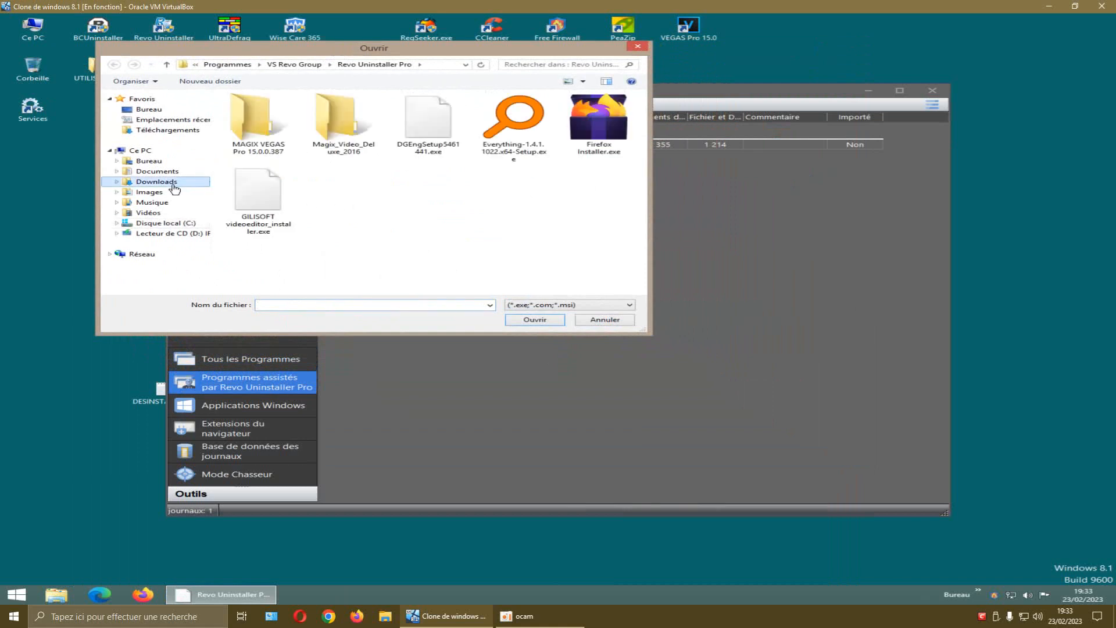
pyautogui.click(285, 222)
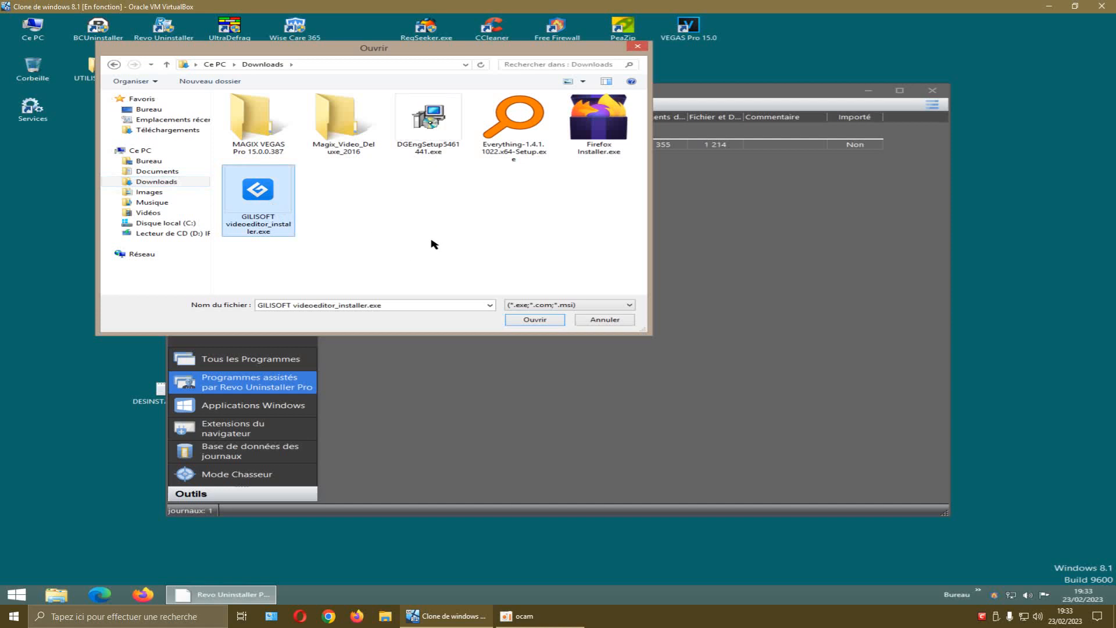
pyautogui.click(534, 321)
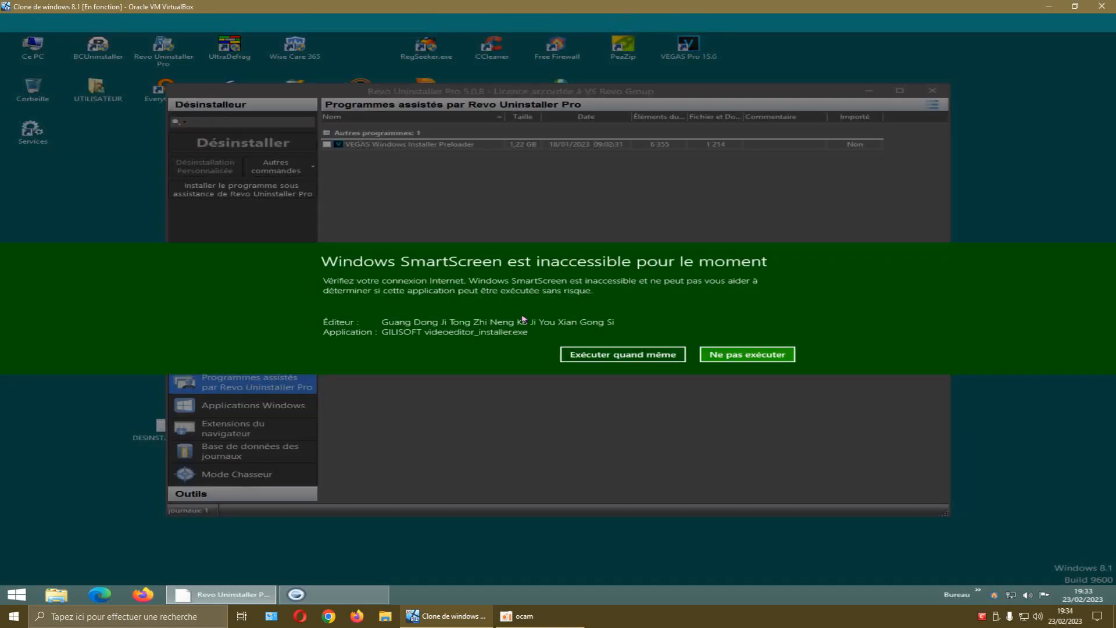
pyautogui.click(589, 355)
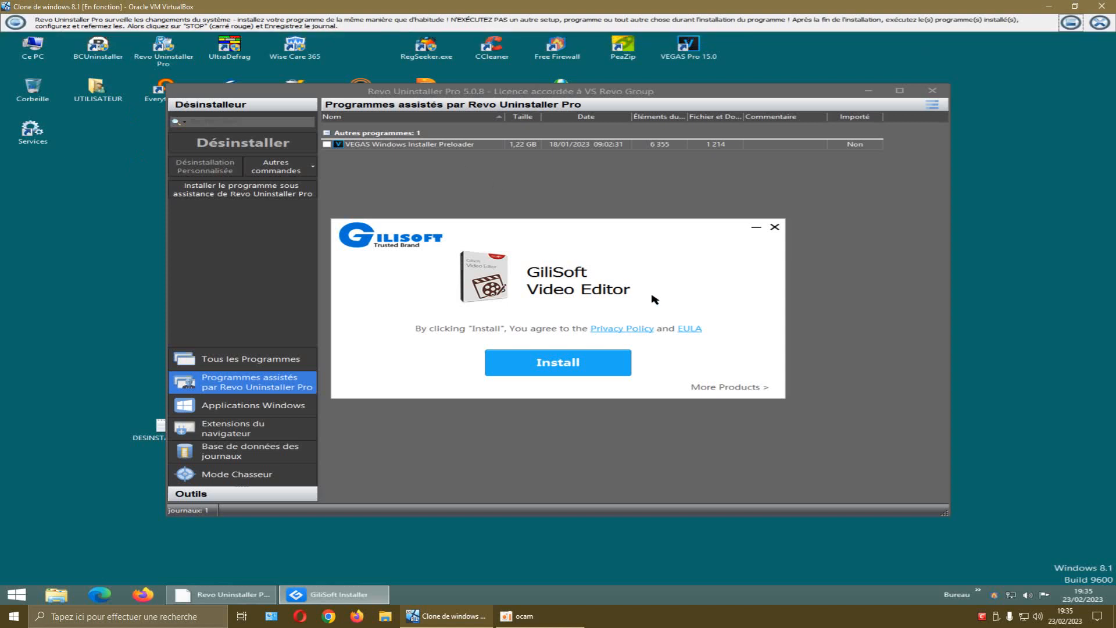
# Start installing GiliSoft Video Editor and authorize gsDownloader's connection on port 443 in FreeFirewall.
pyautogui.moveTo(656, 231)
pyautogui.mouseDown()
pyautogui.moveTo(670, 221)
pyautogui.moveTo(658, 220)
pyautogui.mouseUp()
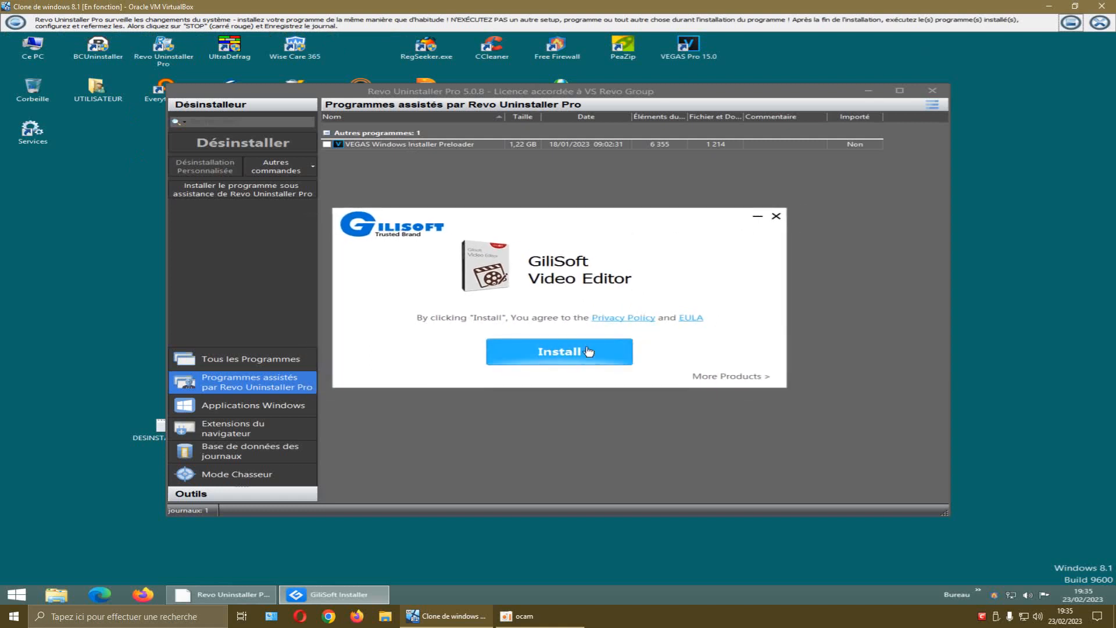
pyautogui.click(588, 351)
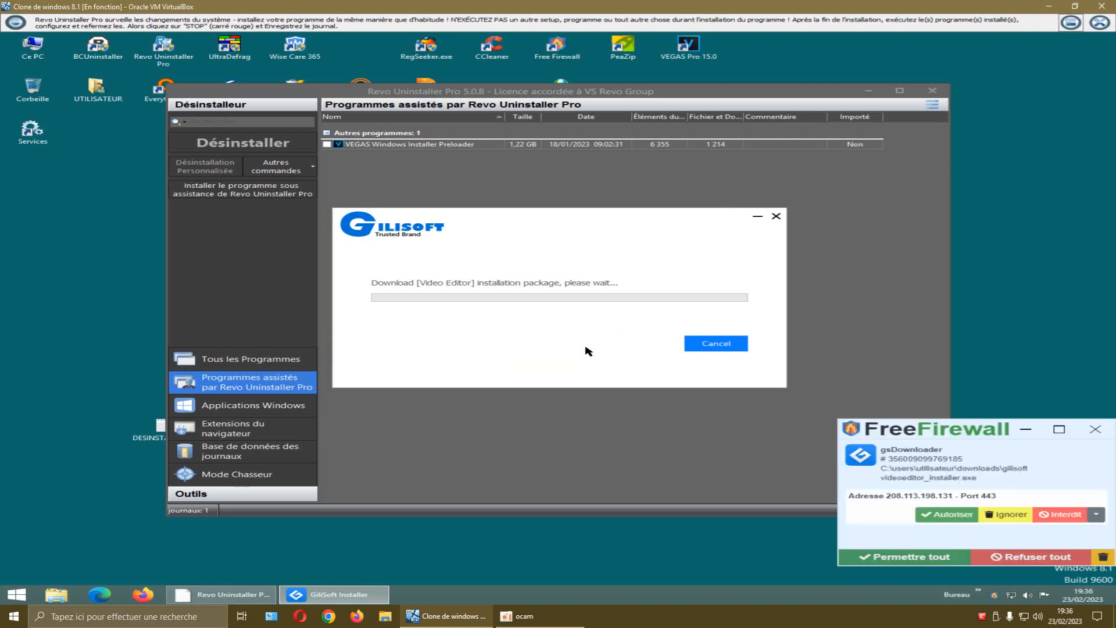
pyautogui.click(954, 516)
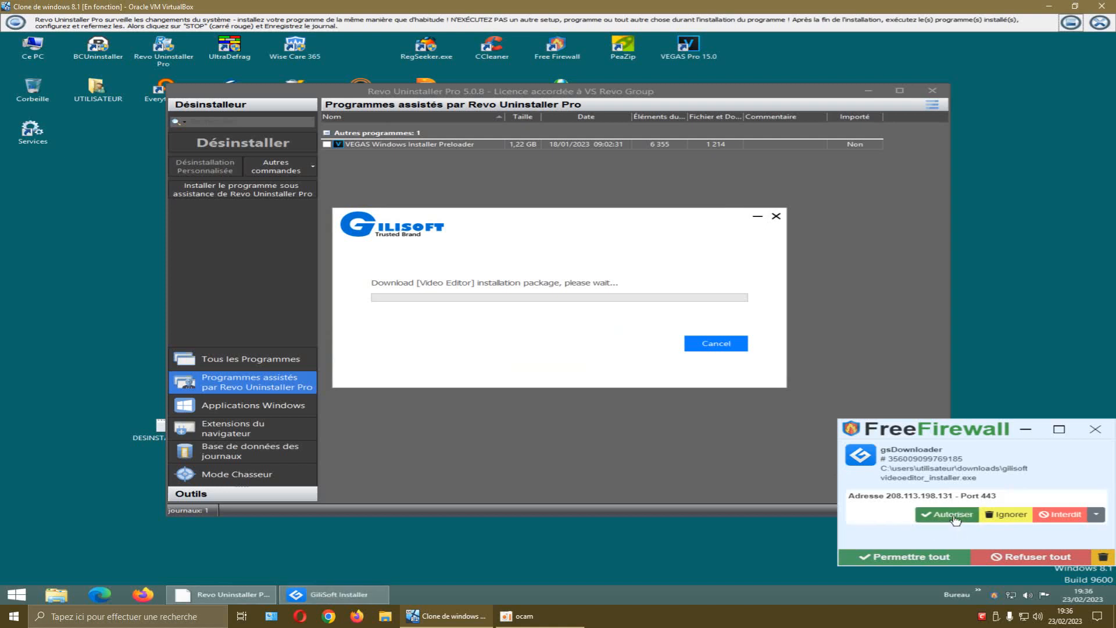
# Authorize gsDownloader's port 443 connections in FreeFirewall, and allow all of its pending connections.
pyautogui.click(956, 520)
pyautogui.click(955, 519)
pyautogui.click(954, 519)
pyautogui.click(933, 559)
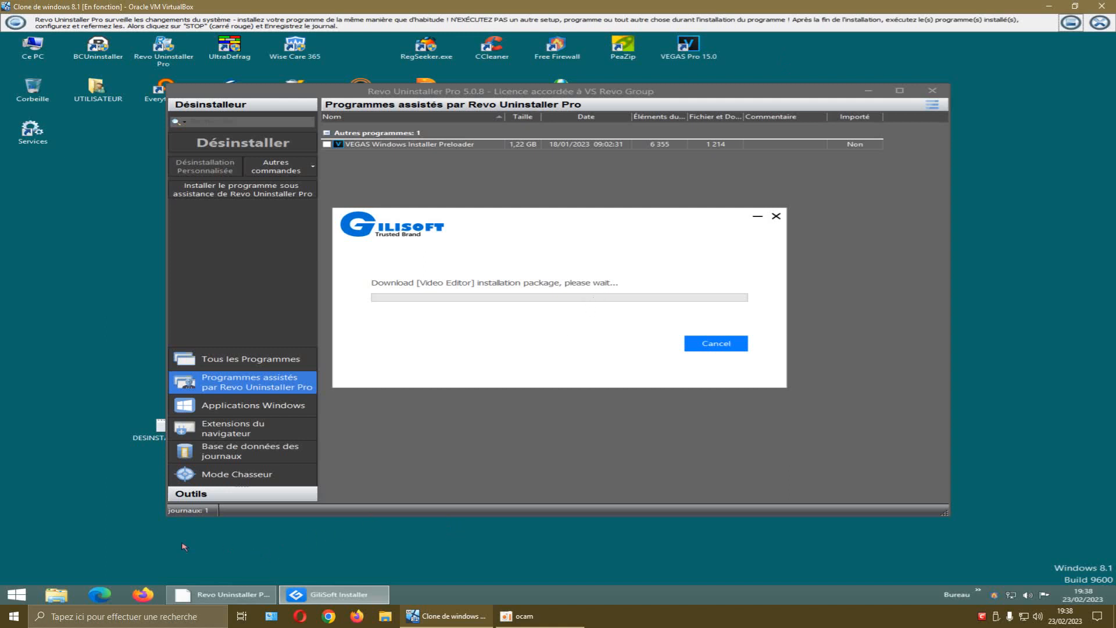
# Check the GILISOFT videoeditor_installer.exe file in the Downloads folder, and close File Explorer.
pyautogui.click(57, 594)
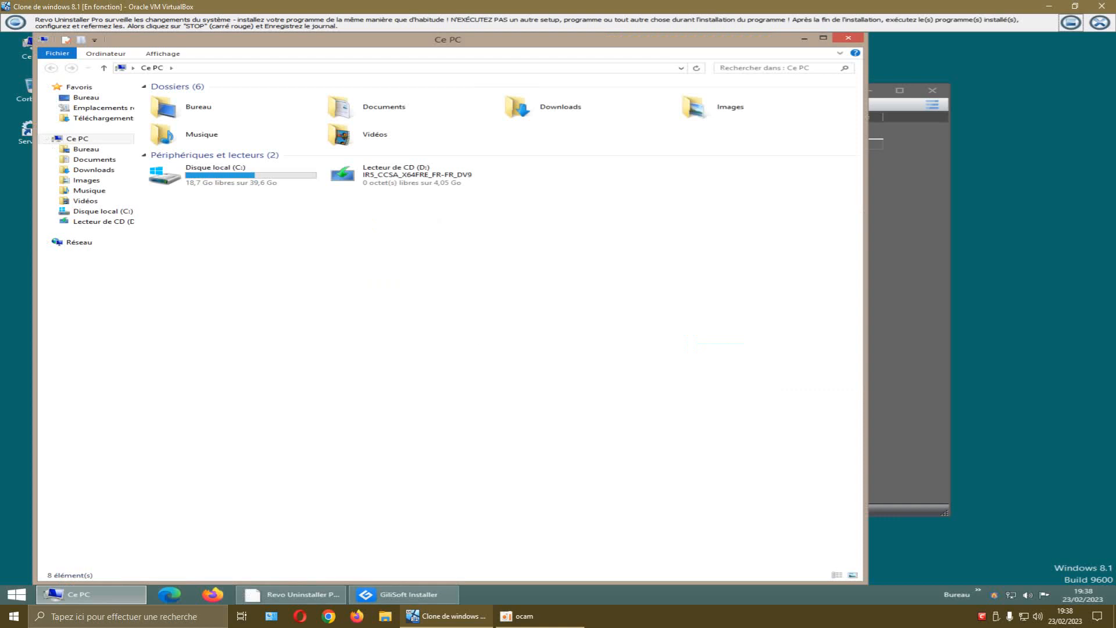
pyautogui.doubleClick(530, 109)
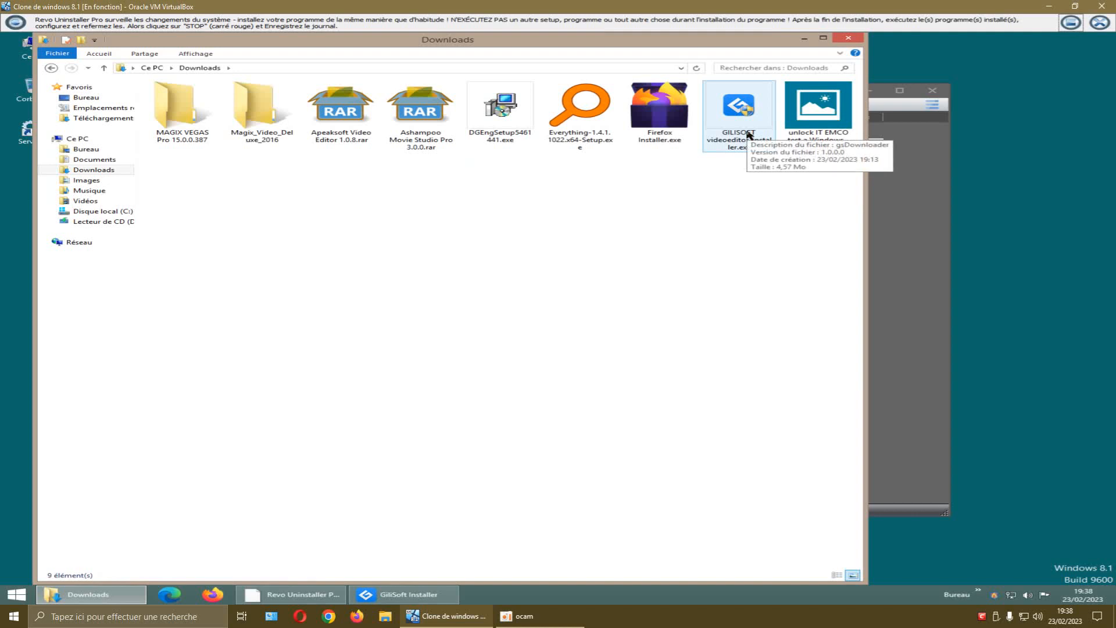
pyautogui.click(849, 38)
pyautogui.moveTo(677, 221); pyautogui.dragTo(695, 210)
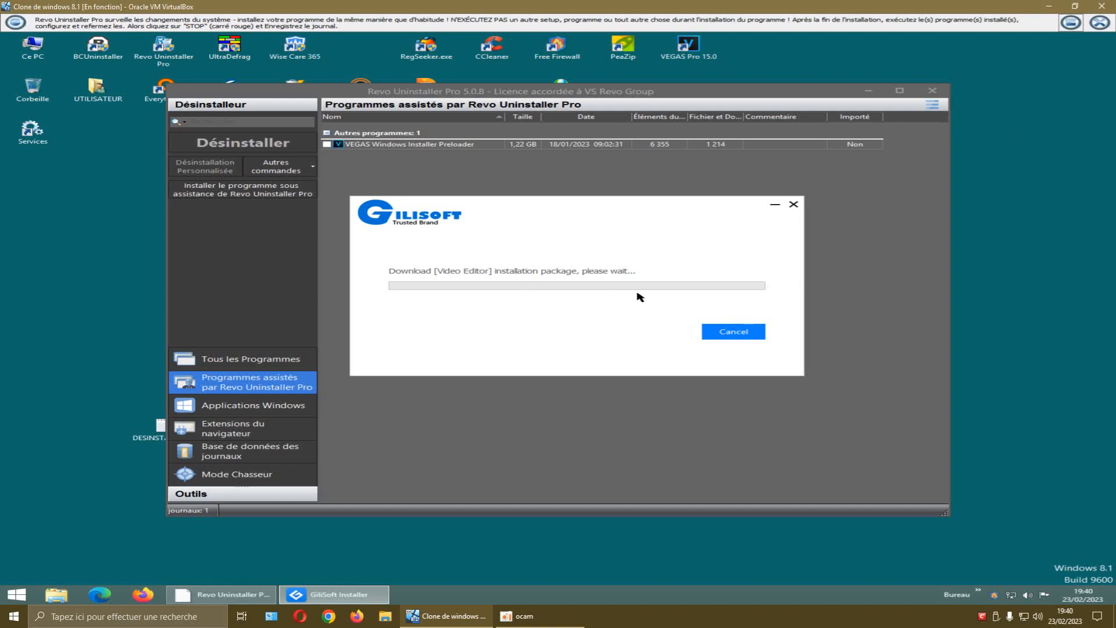
pyautogui.click(532, 619)
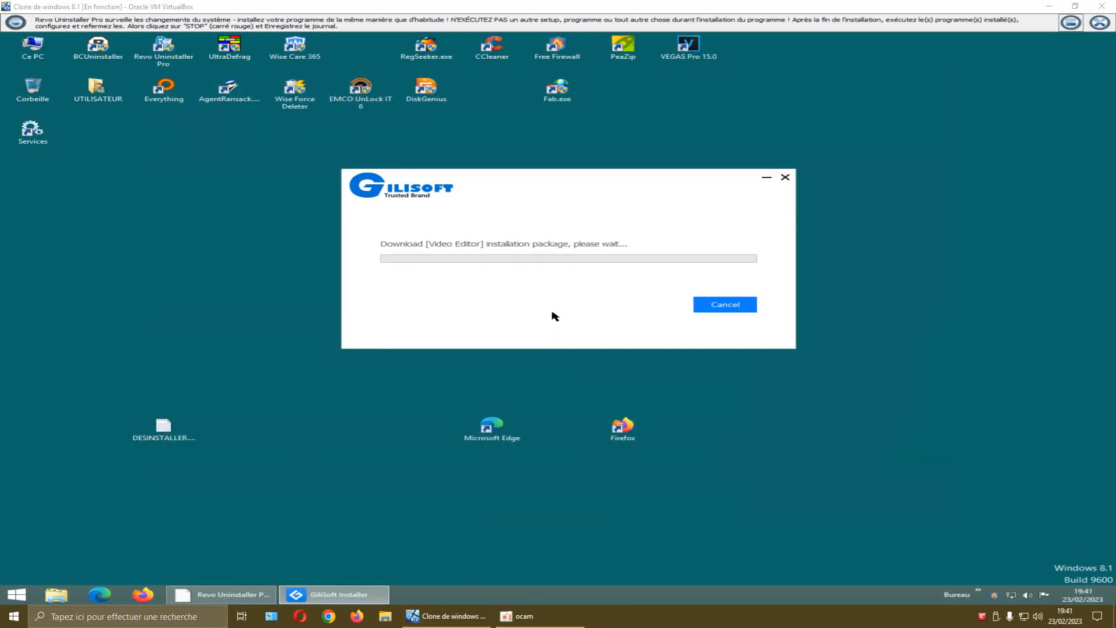
pyautogui.moveTo(578, 180); pyautogui.dragTo(596, 177)
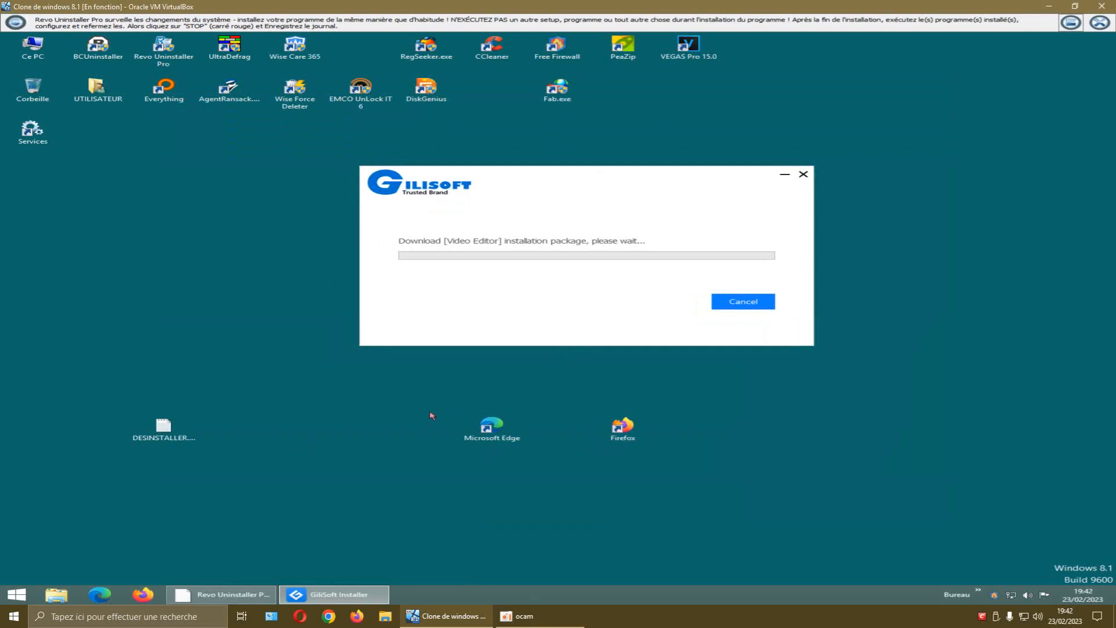
# Move the Revo Uninstaller Pro window below the GiliSoft installer, and cancel the Video Editor package download, confirming to exit setup.
pyautogui.click(220, 594)
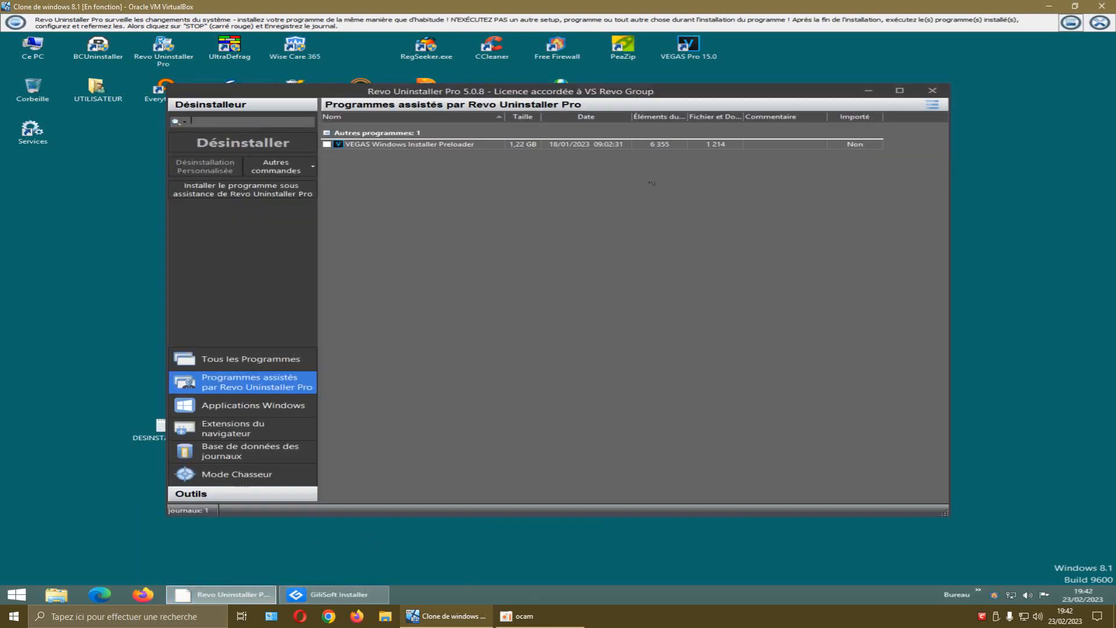
pyautogui.moveTo(718, 95); pyautogui.dragTo(687, 291)
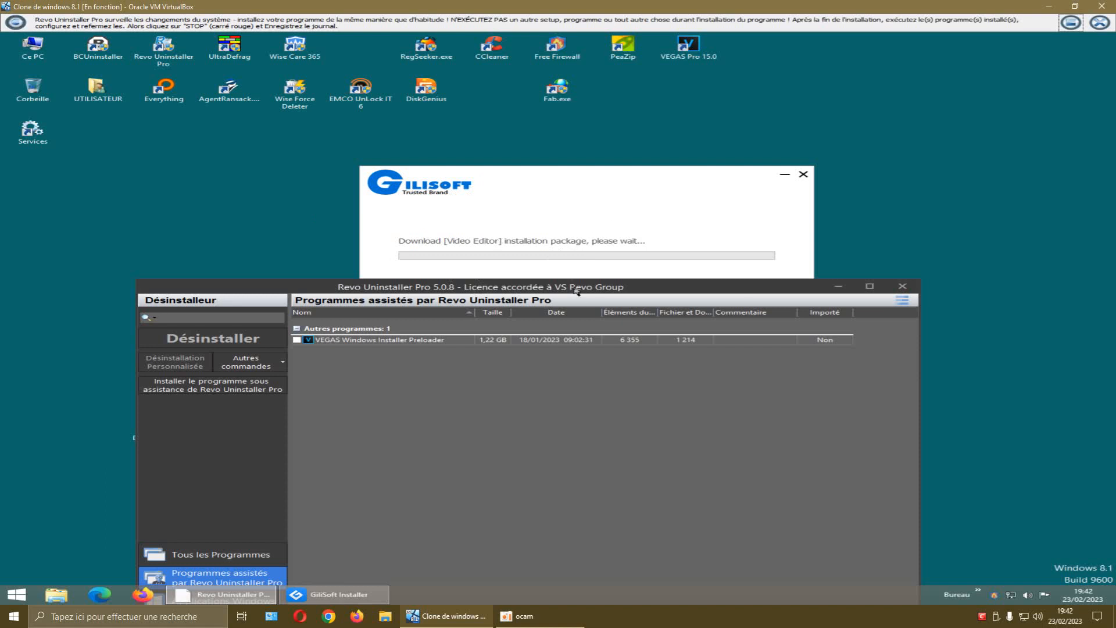
pyautogui.moveTo(575, 291); pyautogui.dragTo(575, 347)
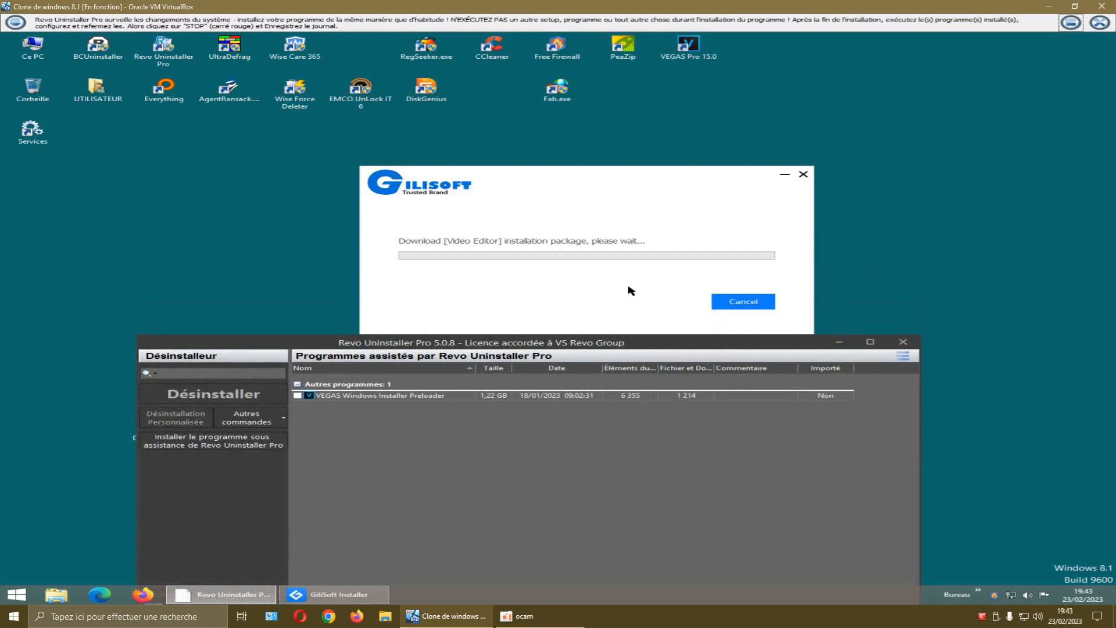
pyautogui.click(732, 305)
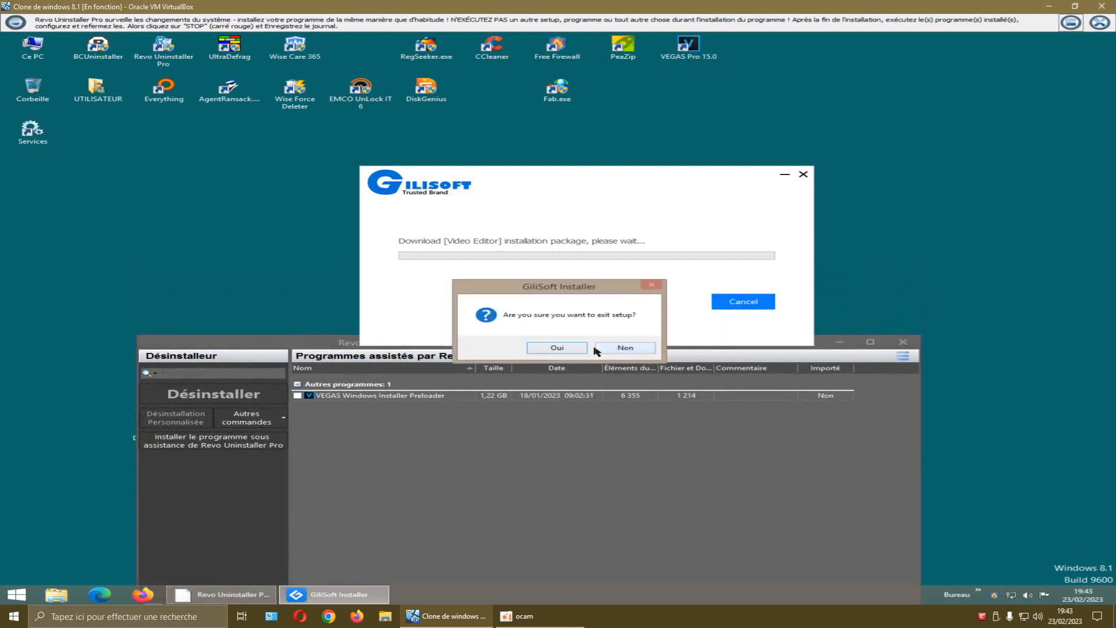
pyautogui.click(574, 352)
# Move the Revo Uninstaller Pro window back up and cancel its installation logging process, confirming the cancellation.
pyautogui.moveTo(339, 343); pyautogui.dragTo(377, 90)
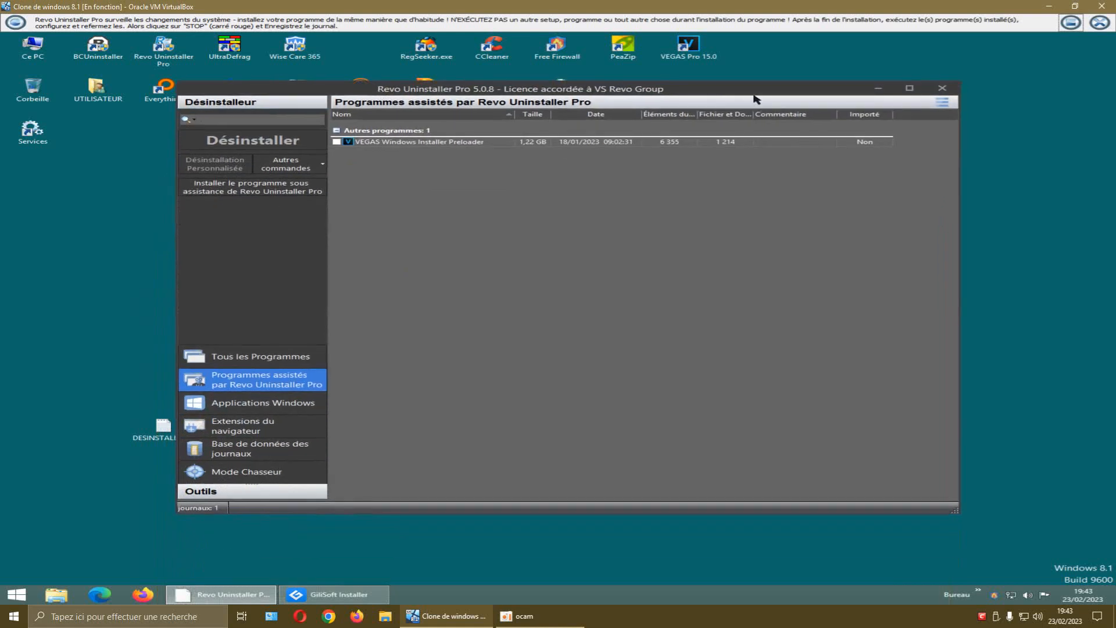
pyautogui.click(1098, 26)
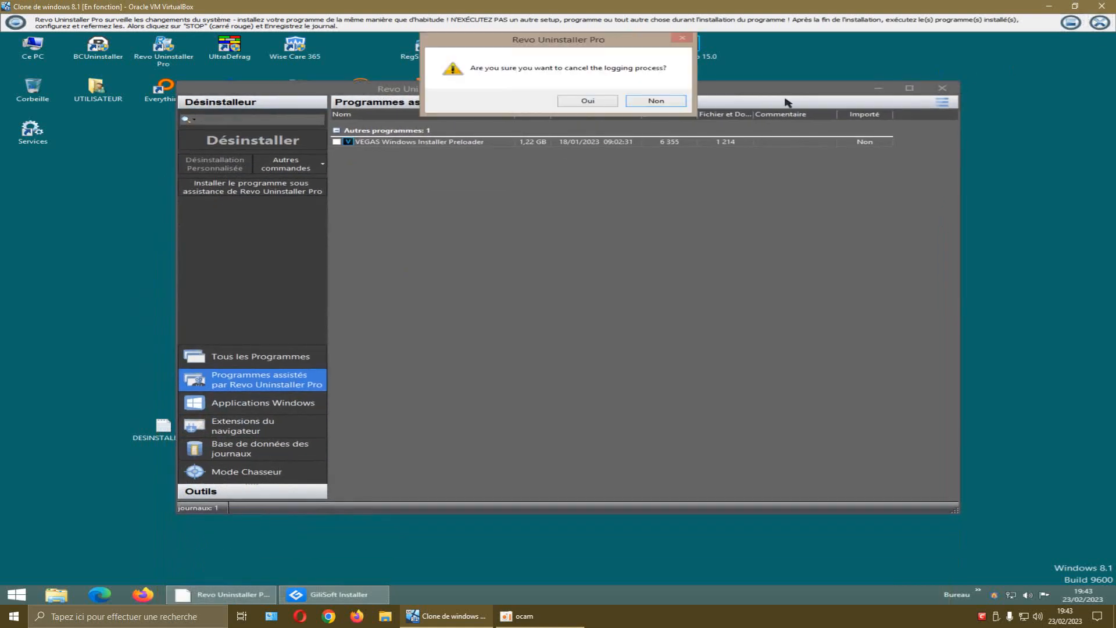
pyautogui.click(588, 101)
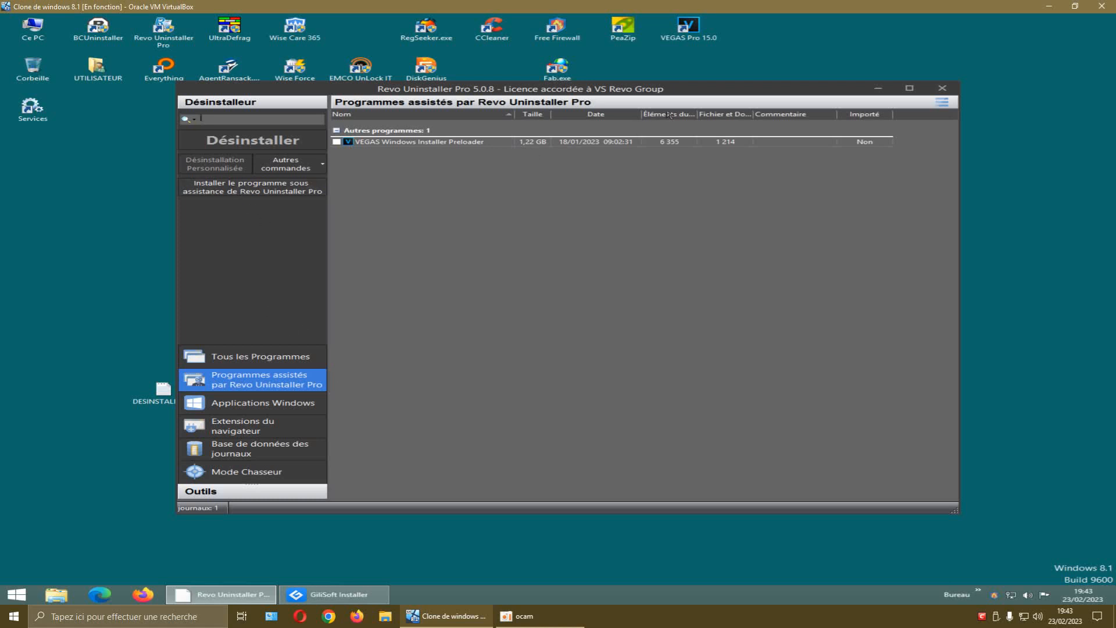
# Minimize Revo Uninstaller Pro, and close the GiliSoft installer window, confirming to exit setup.
pyautogui.click(878, 88)
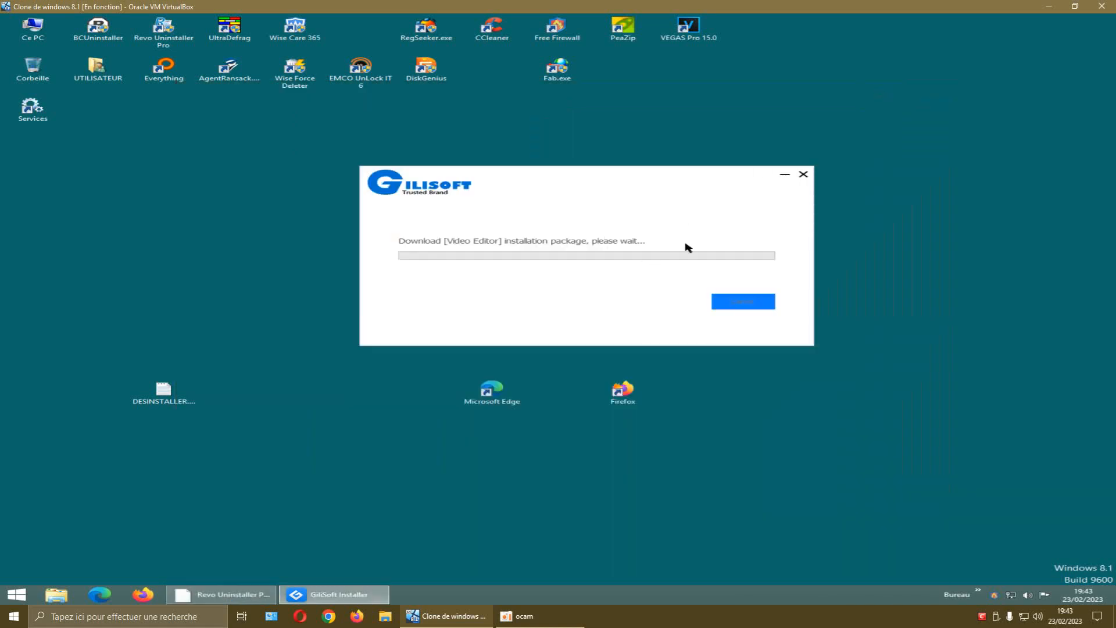
pyautogui.click(803, 174)
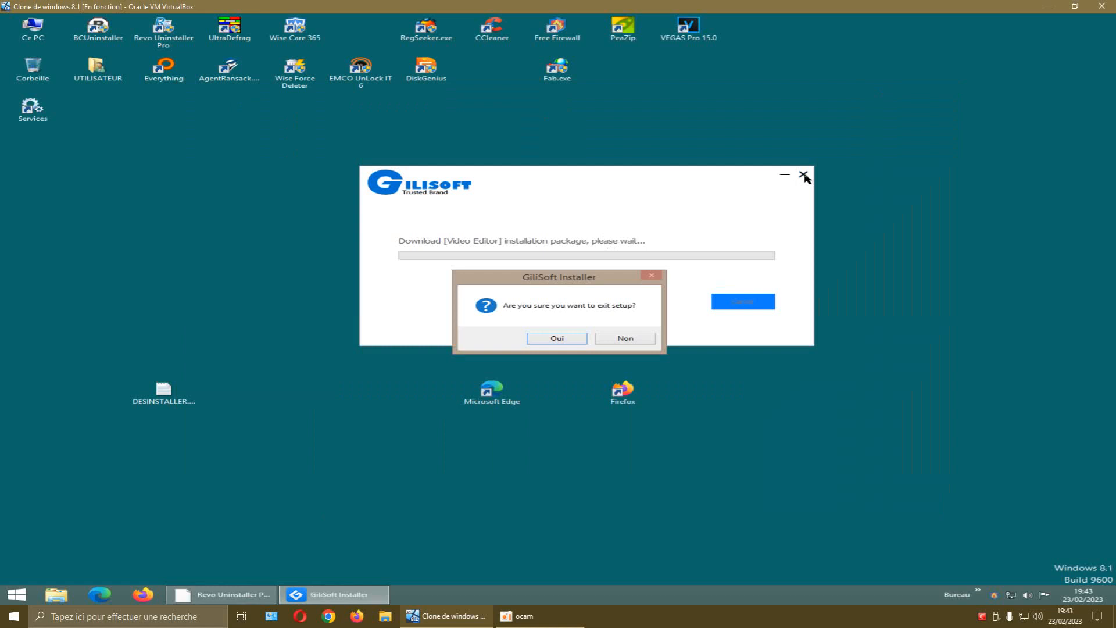
pyautogui.click(570, 340)
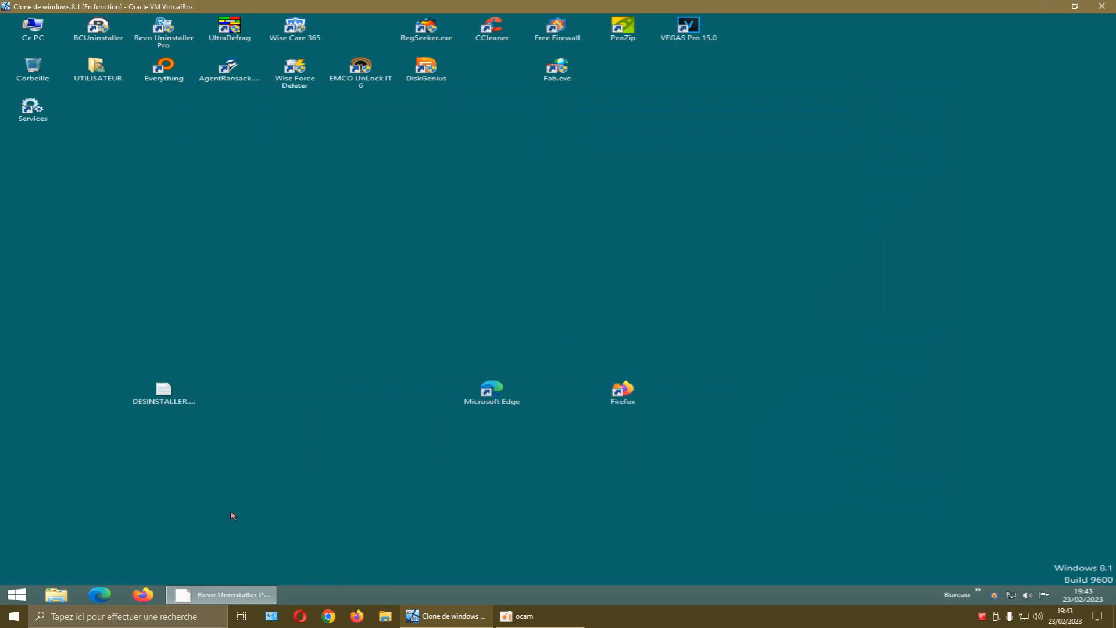
# Look through the video editor installers available in the Downloads folder, and close File Explorer.
pyautogui.click(58, 595)
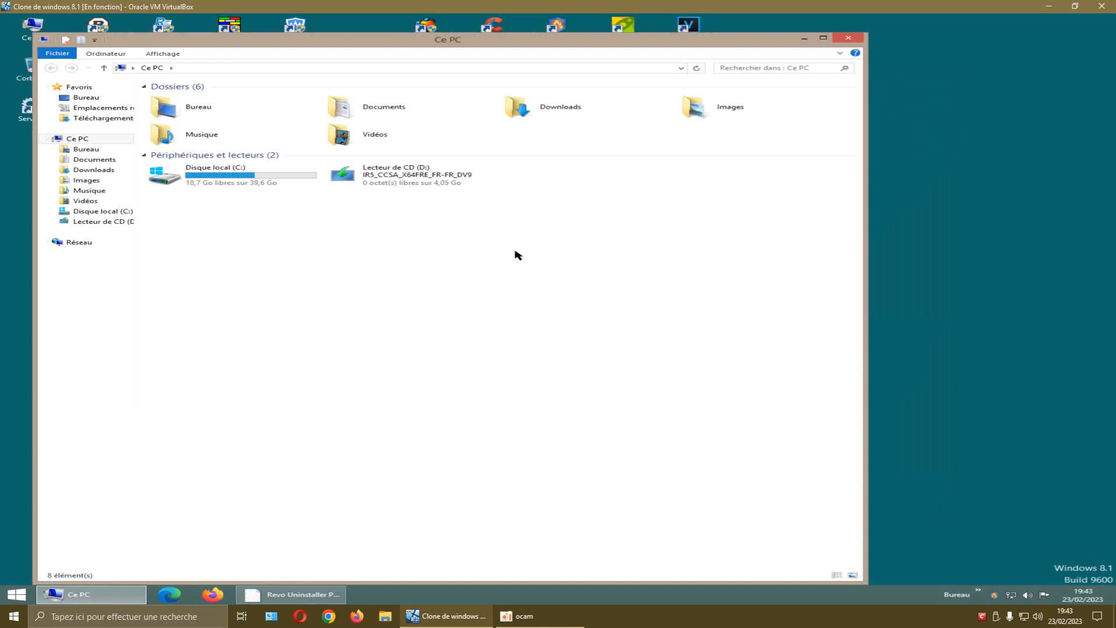
pyautogui.doubleClick(559, 109)
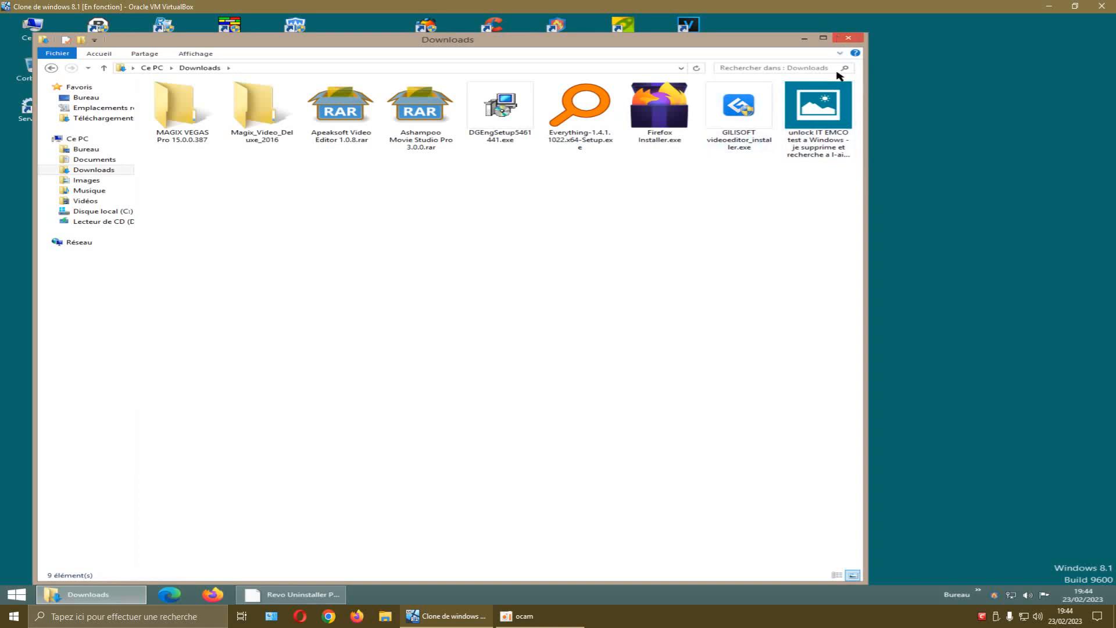
pyautogui.click(852, 43)
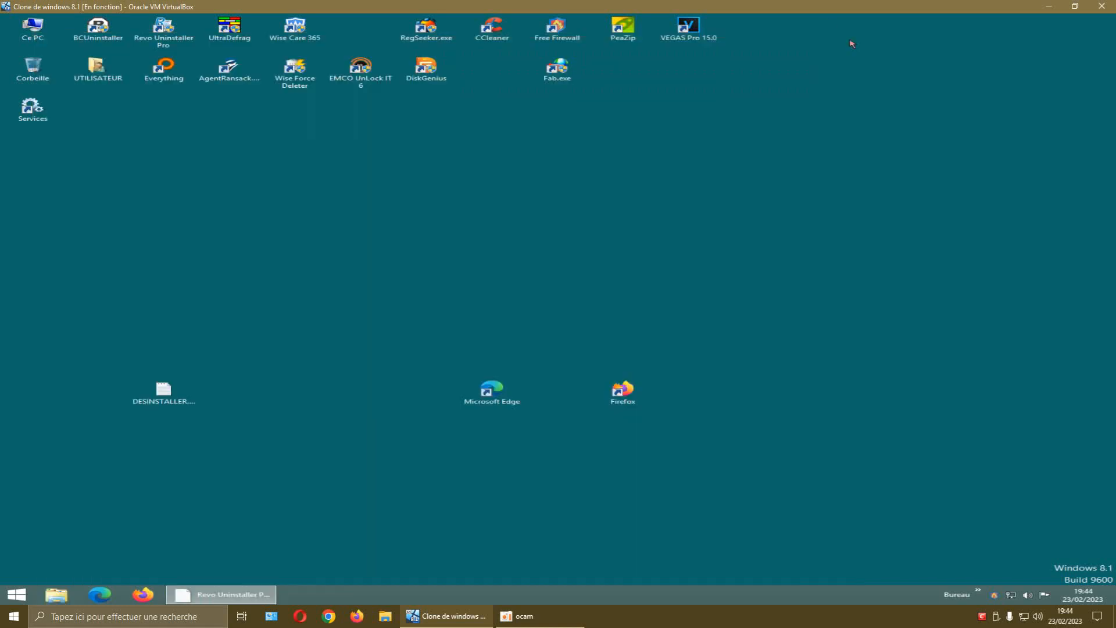
# Launch Firefox in the virtual machine, and authorize Firefox Software Updater to make changes to the computer.
pyautogui.doubleClick(628, 390)
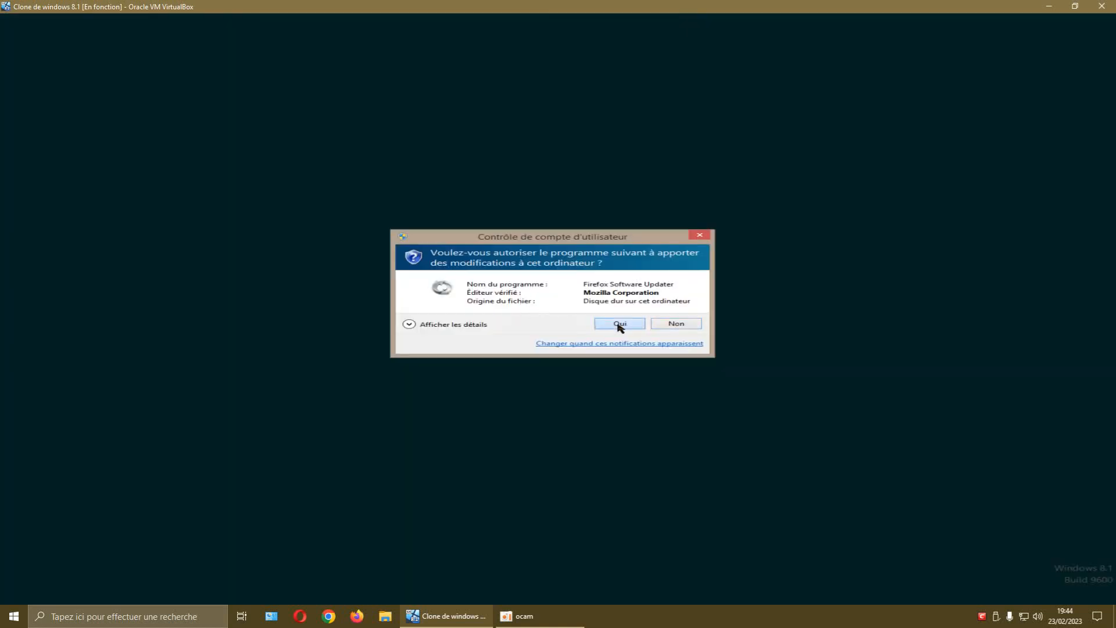
pyautogui.click(620, 324)
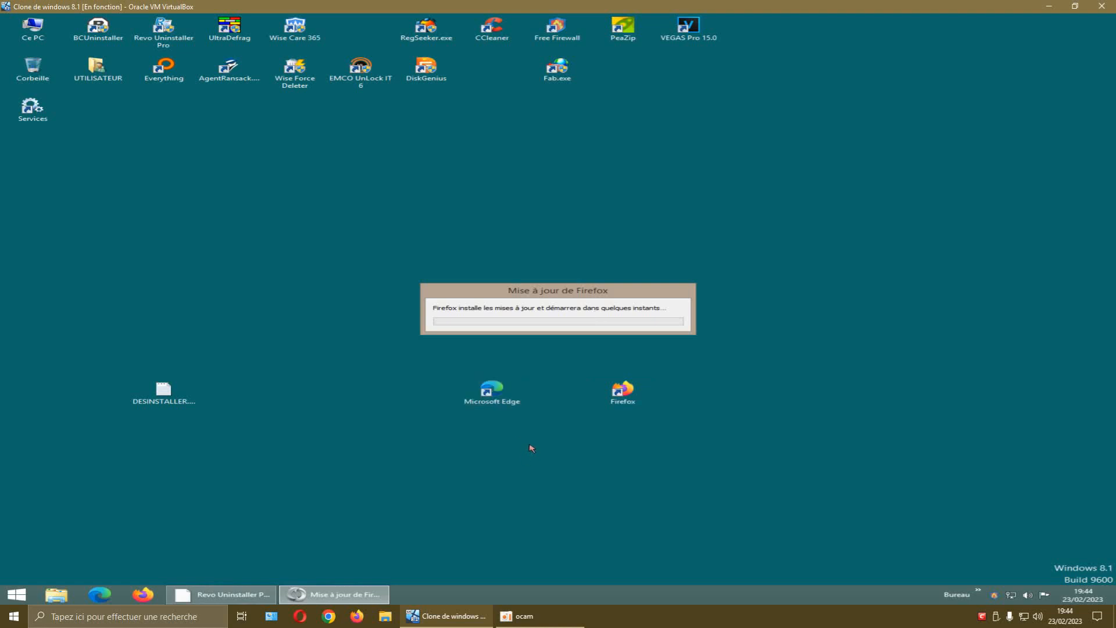
pyautogui.moveTo(527, 620)
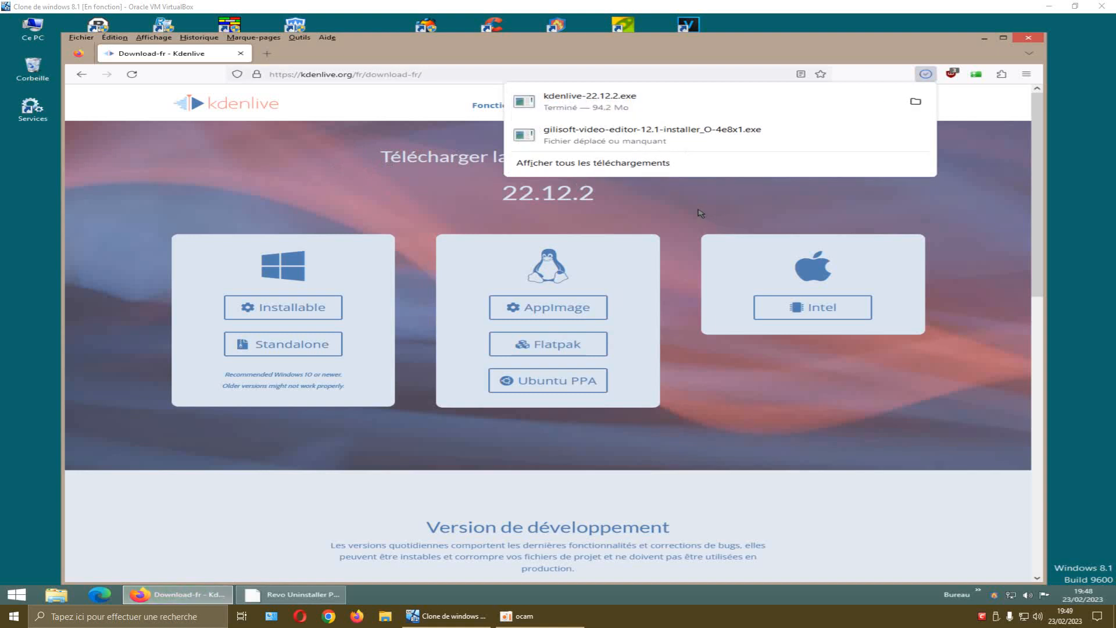
# Open the download folder of kdenlive-22.12.2.exe from Firefox, delete GILISOFT videoeditor_installer.exe there, and close both windows.
pyautogui.click(916, 103)
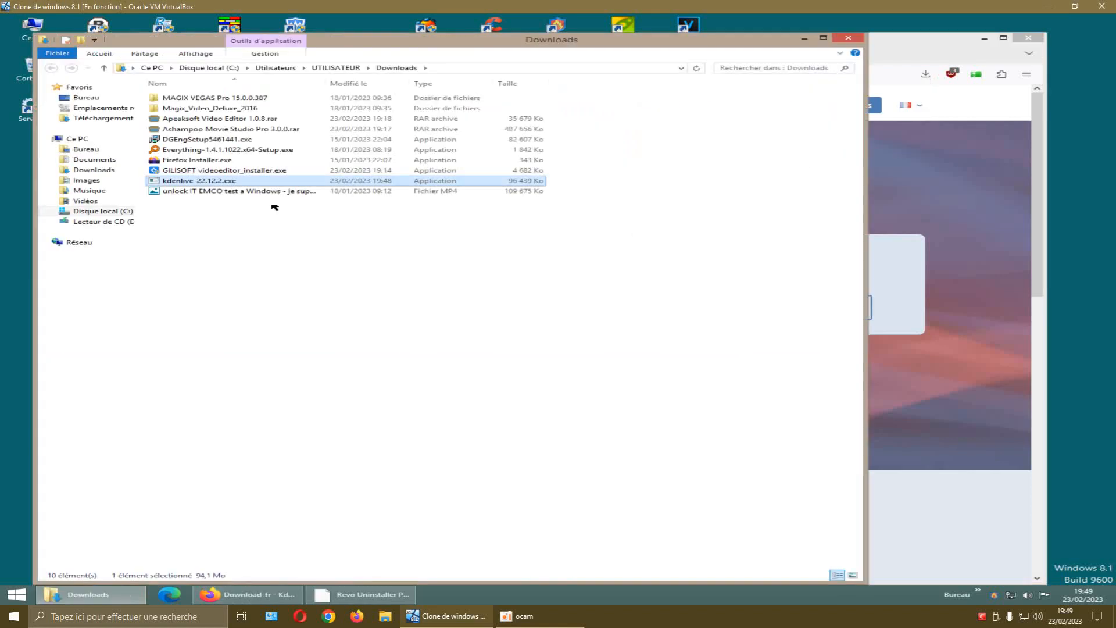
pyautogui.click(264, 172)
pyautogui.rightClick(264, 172)
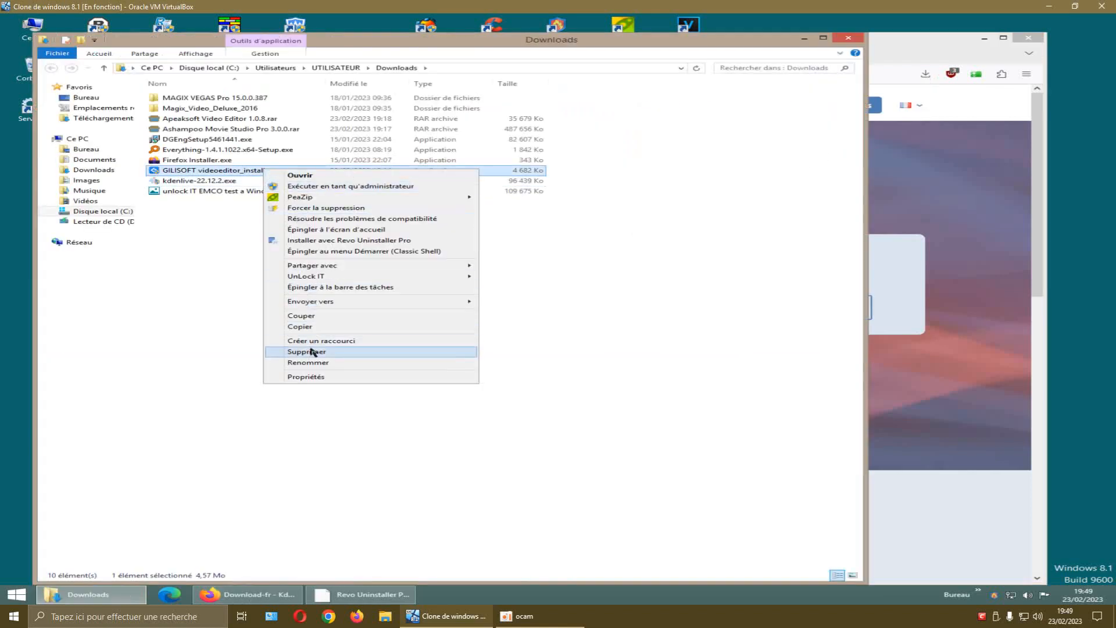
pyautogui.click(453, 350)
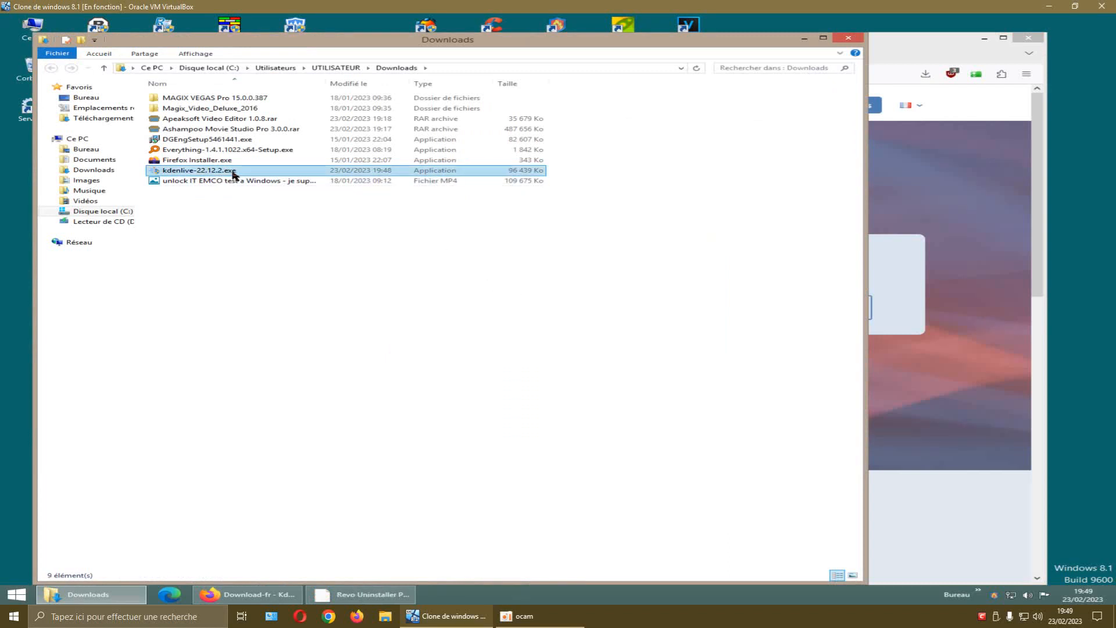
pyautogui.click(875, 45)
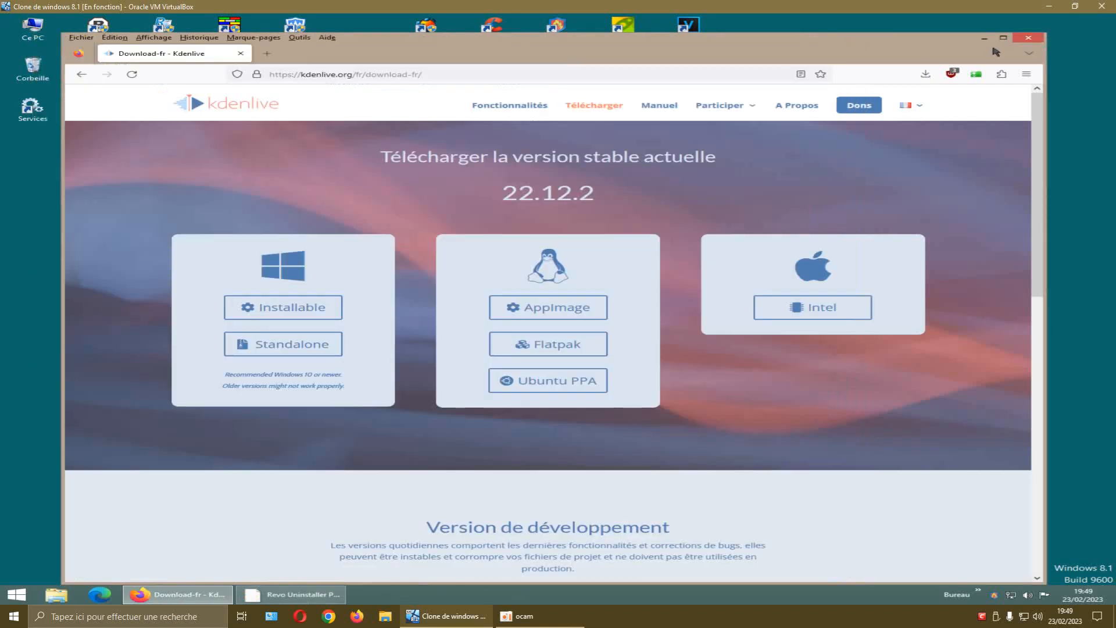
pyautogui.click(1028, 37)
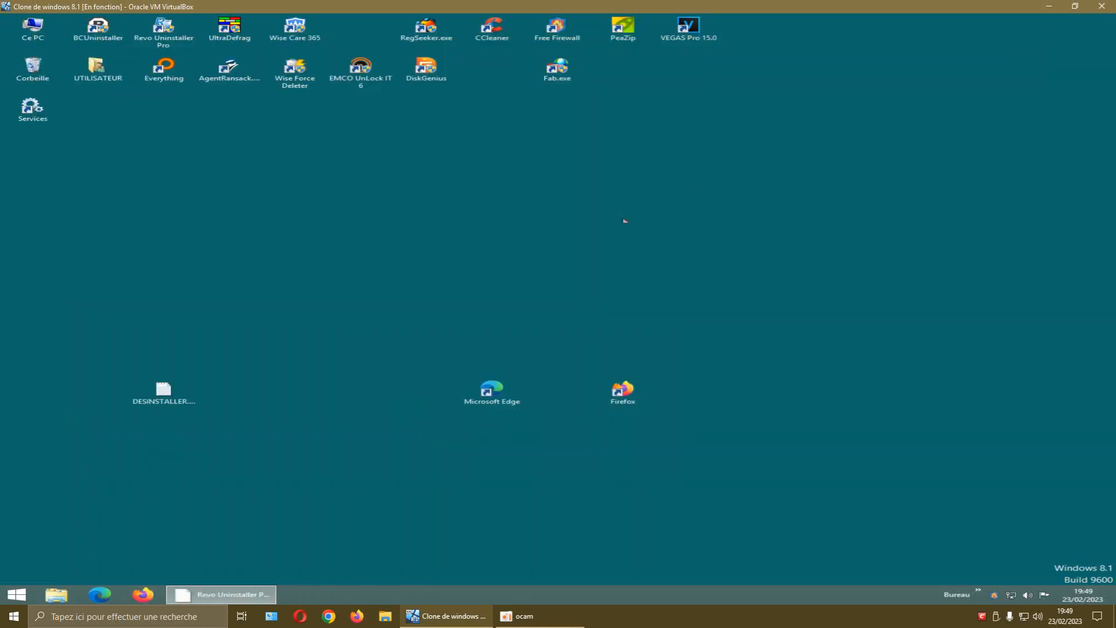
# Start a Revo Uninstaller Pro assisted installation of kdenlive-22.12.2.exe from Downloads, choosing to run it anyway despite SmartScreen.
pyautogui.click(239, 595)
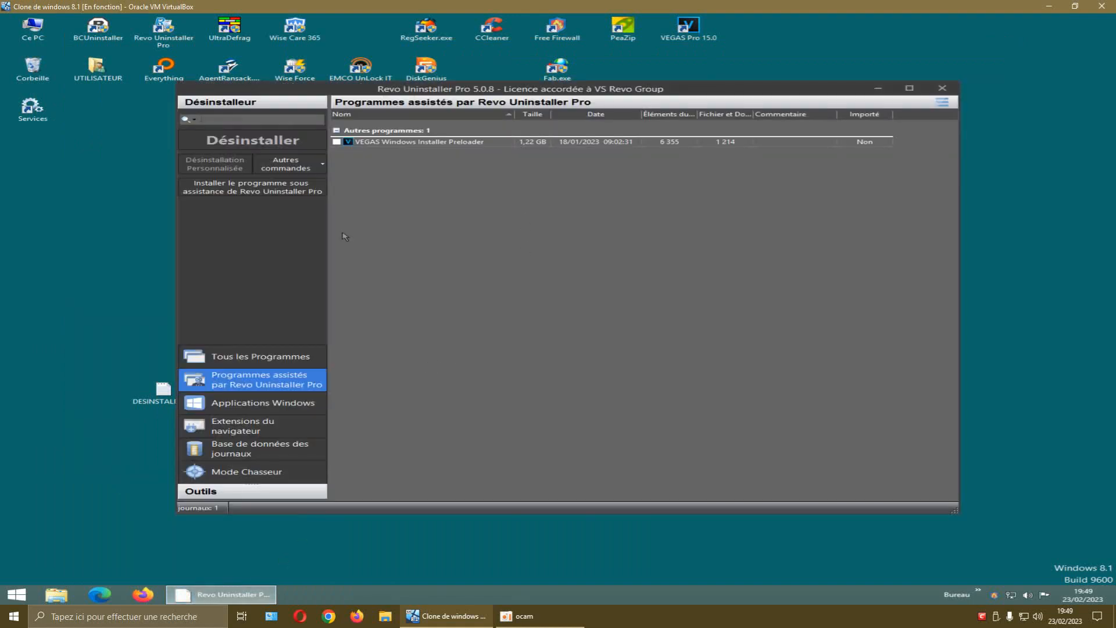
pyautogui.click(245, 189)
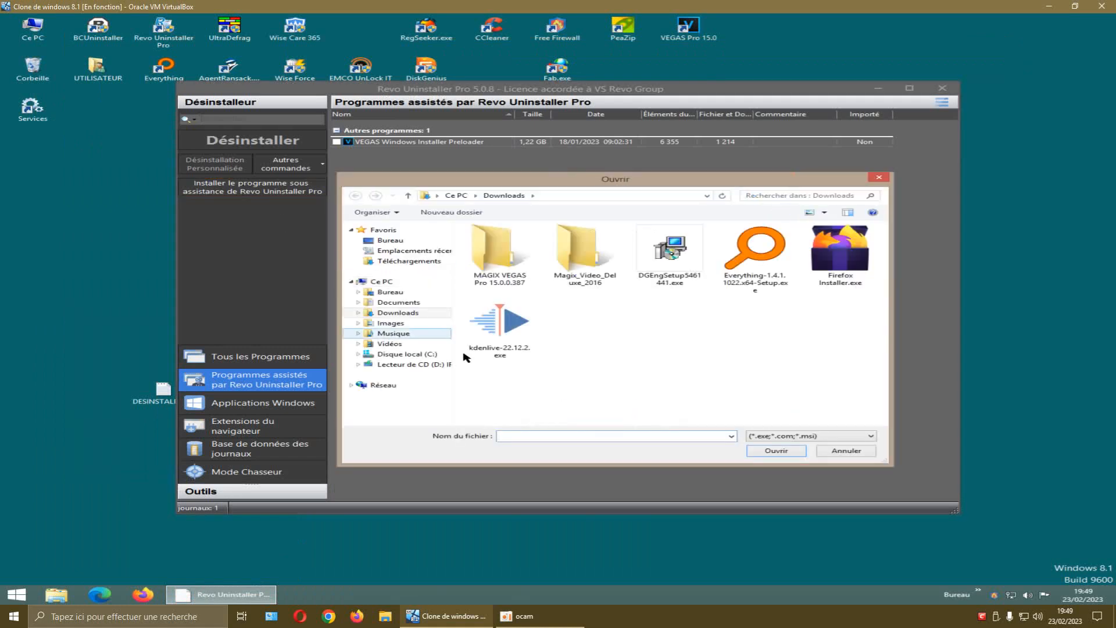
pyautogui.click(509, 329)
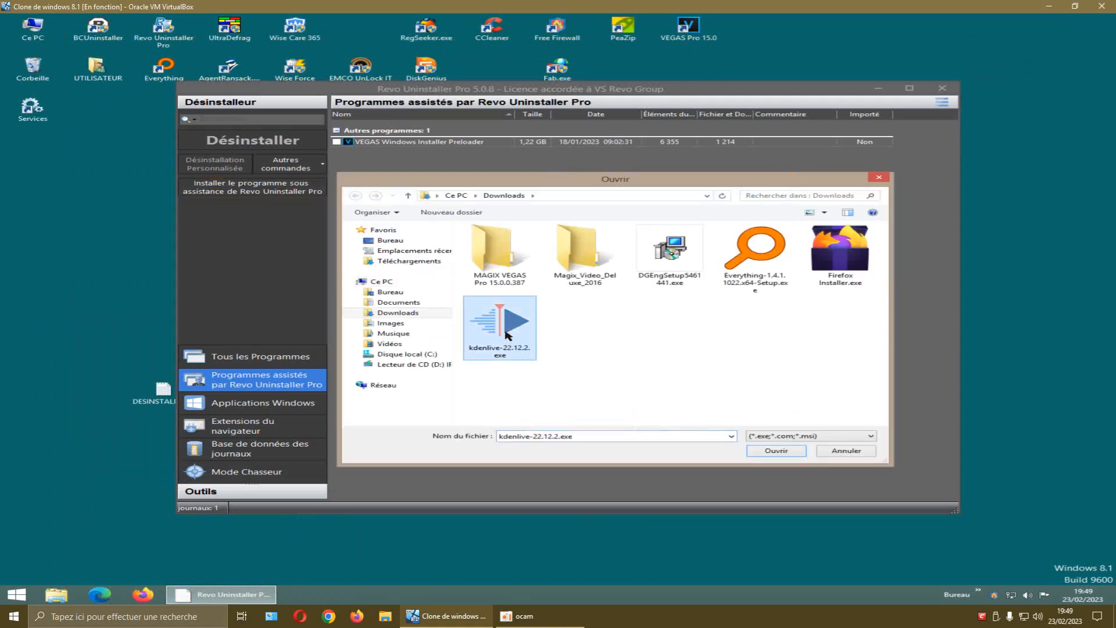
pyautogui.click(762, 453)
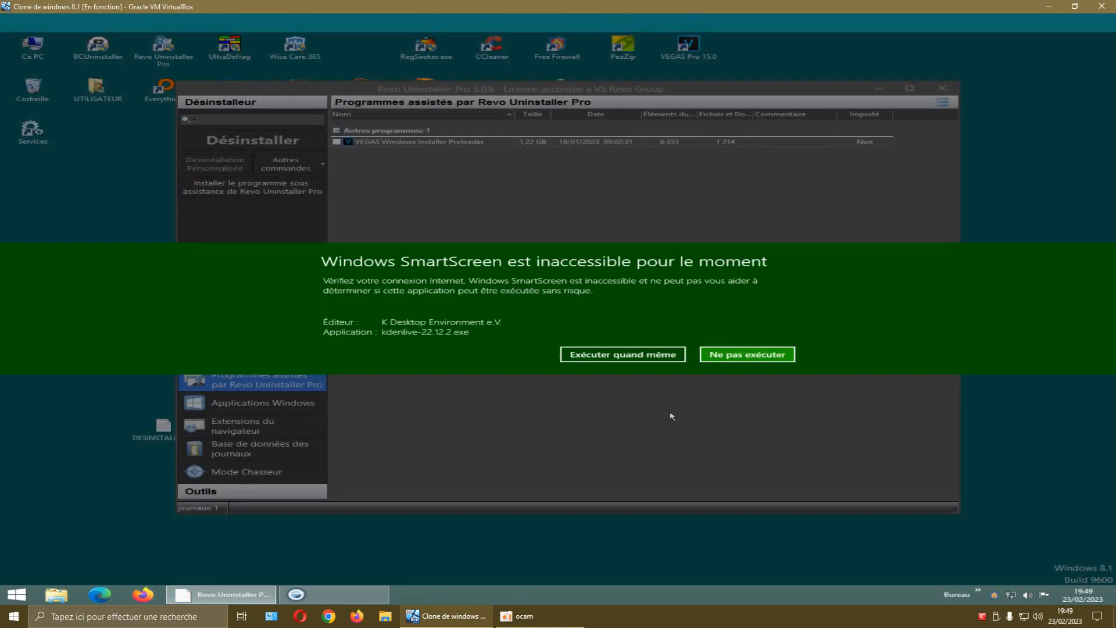
pyautogui.click(634, 357)
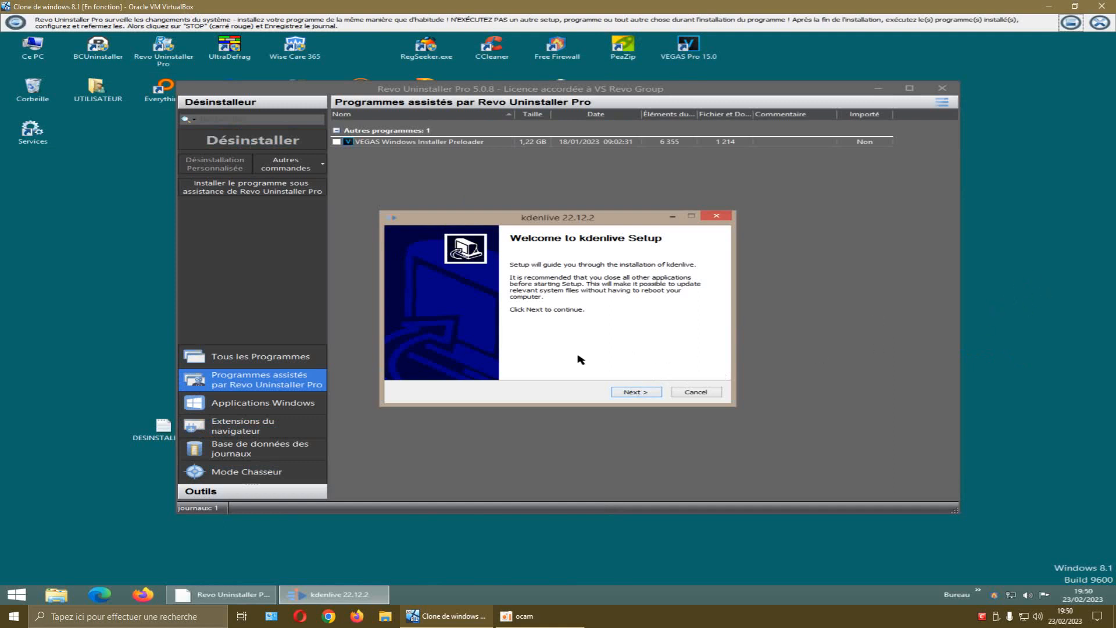
# Set kdenlive Setup to install for anyone using this computer, and continue to the install location choice.
pyautogui.moveTo(642, 221); pyautogui.dragTo(667, 210)
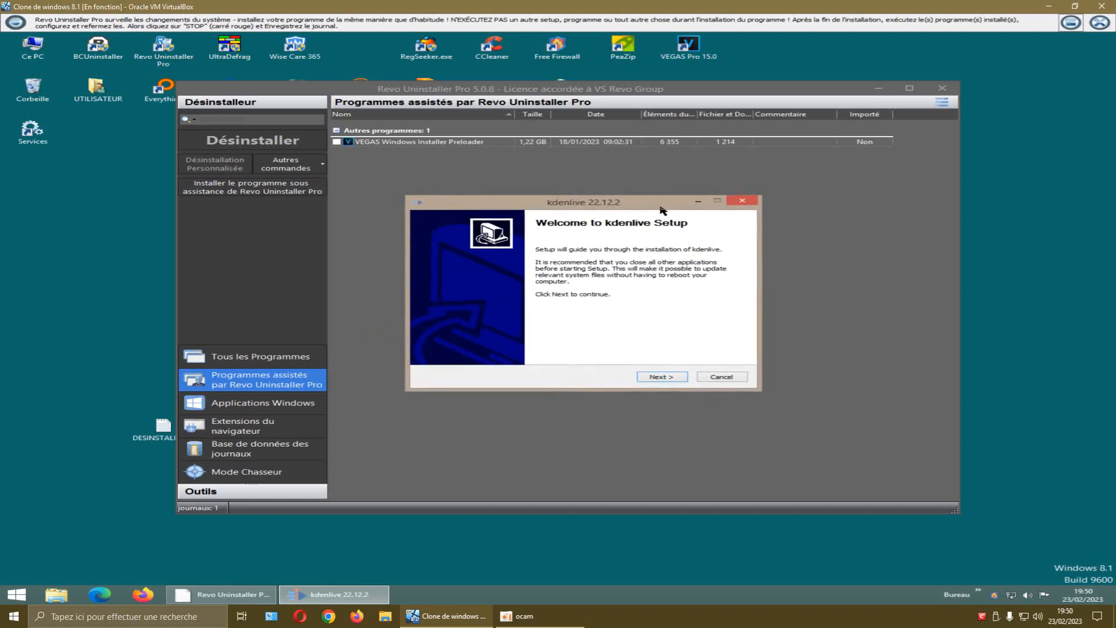
pyautogui.click(654, 378)
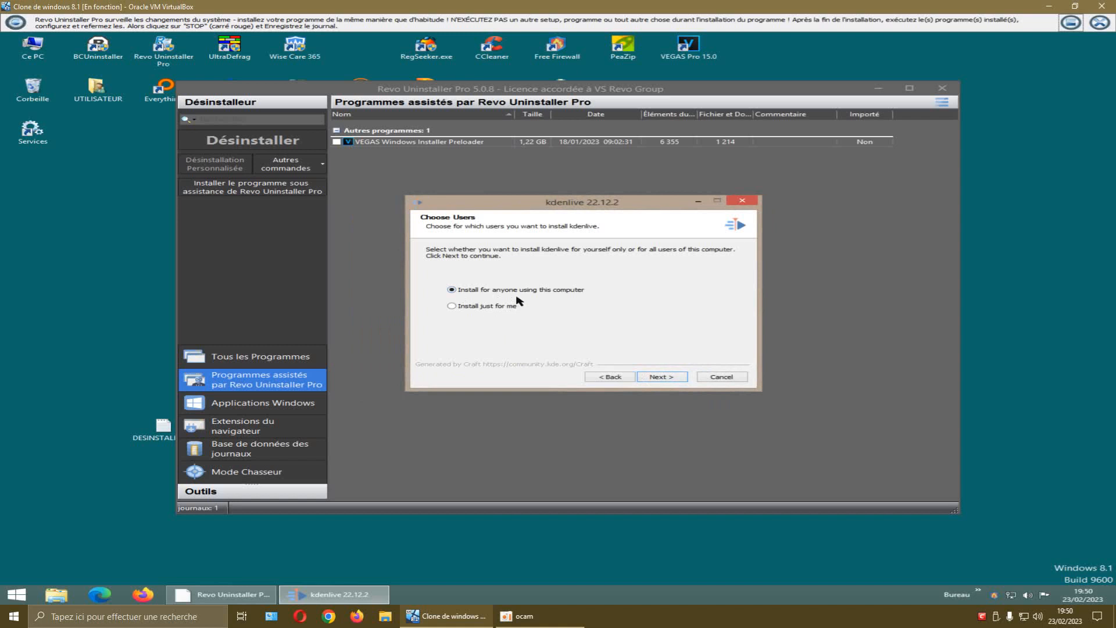
pyautogui.click(453, 307)
pyautogui.click(453, 291)
pyautogui.click(659, 378)
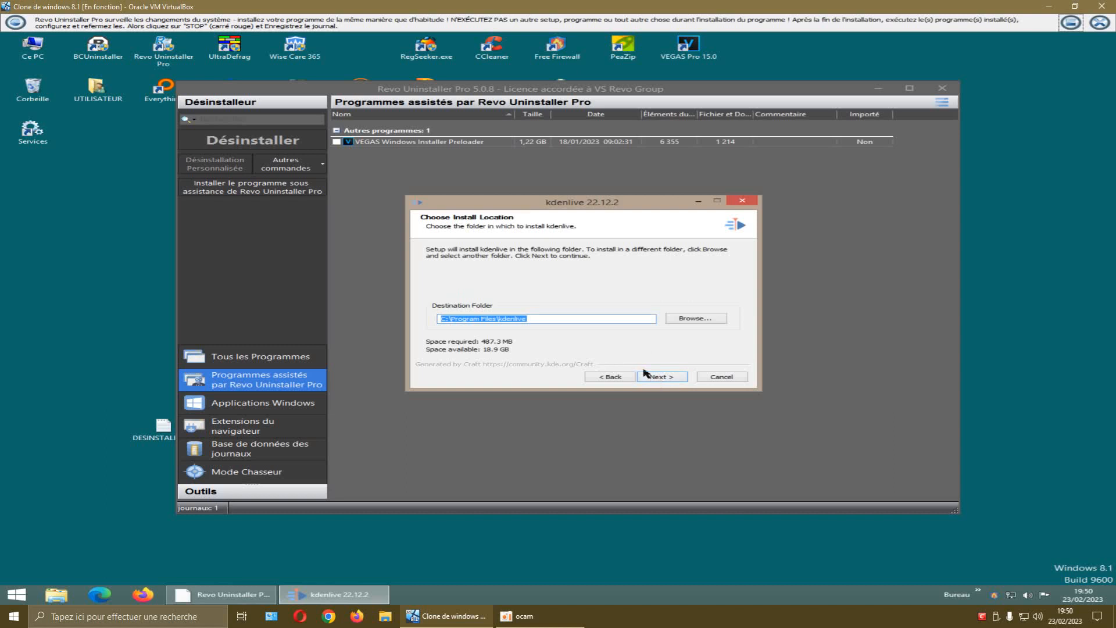
# Install kdenlive in C:\Program Files\kdenlive with its shortcuts in the kdenlive program group, and finish Setup.
pyautogui.click(659, 378)
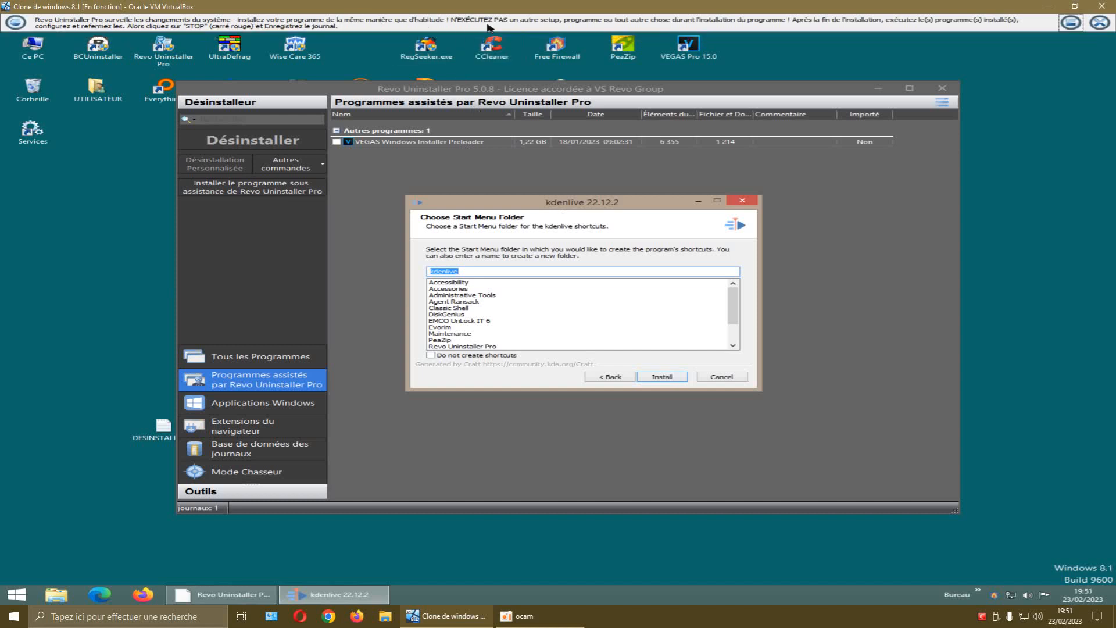
pyautogui.click(661, 377)
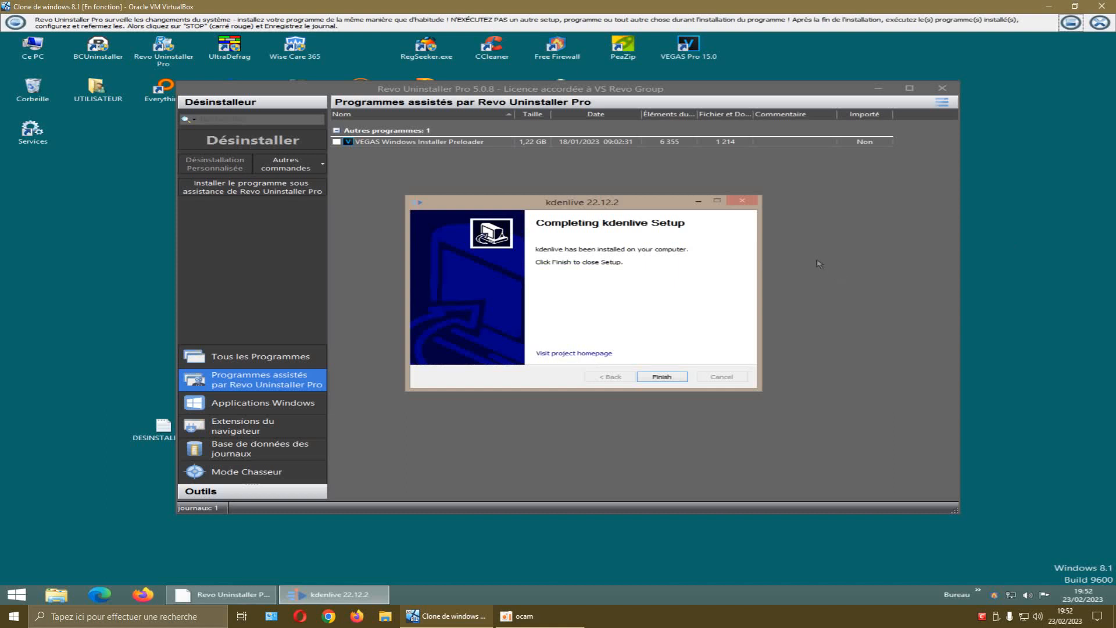
pyautogui.moveTo(648, 202); pyautogui.dragTo(660, 190)
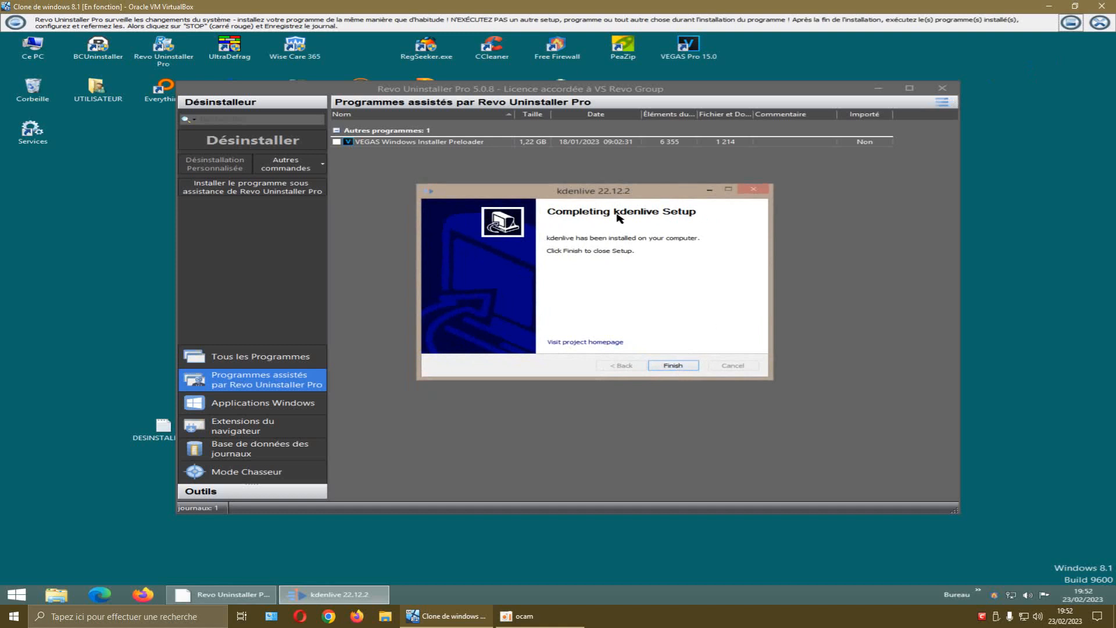
pyautogui.click(673, 360)
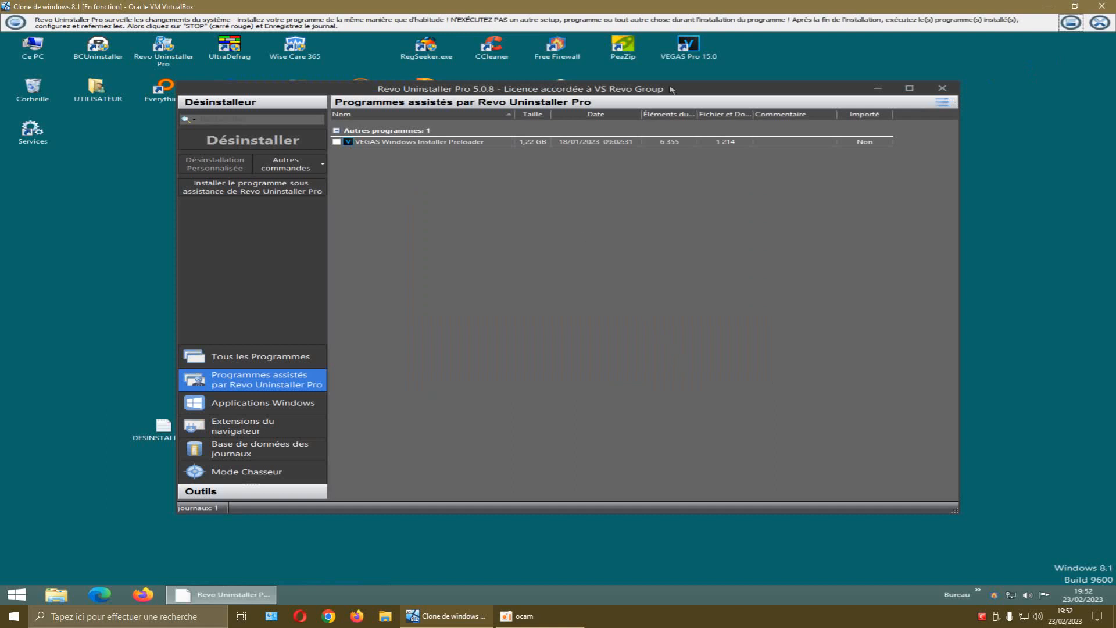
# Reposition the Revo Uninstaller Pro window, and launch Kdenlive from the kdenlive program group.
pyautogui.moveTo(672, 90); pyautogui.dragTo(294, 106)
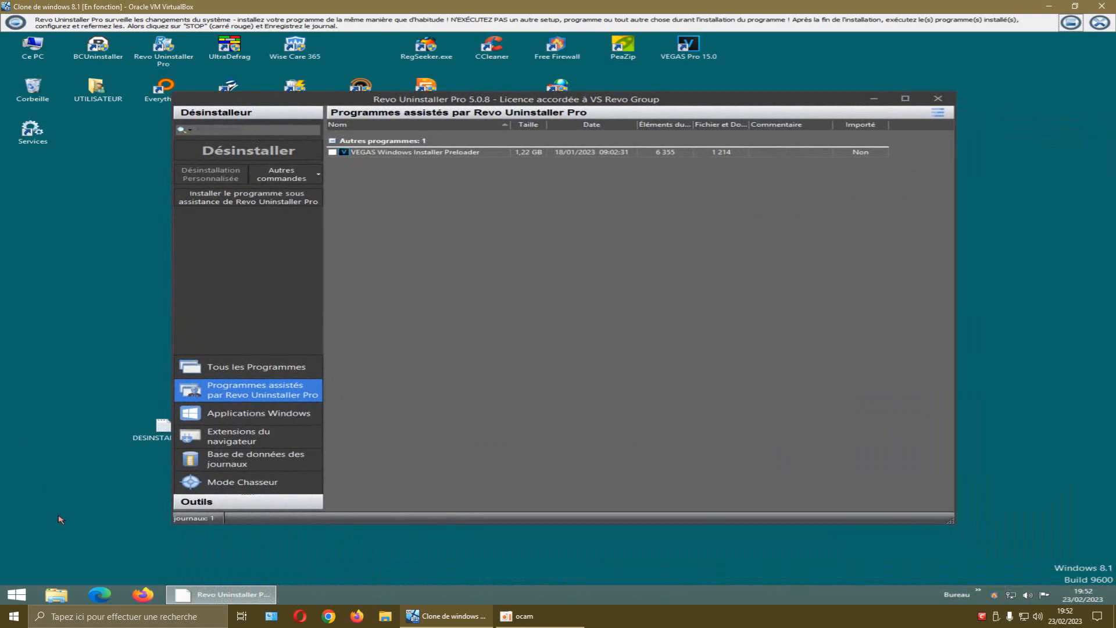
pyautogui.press('super')
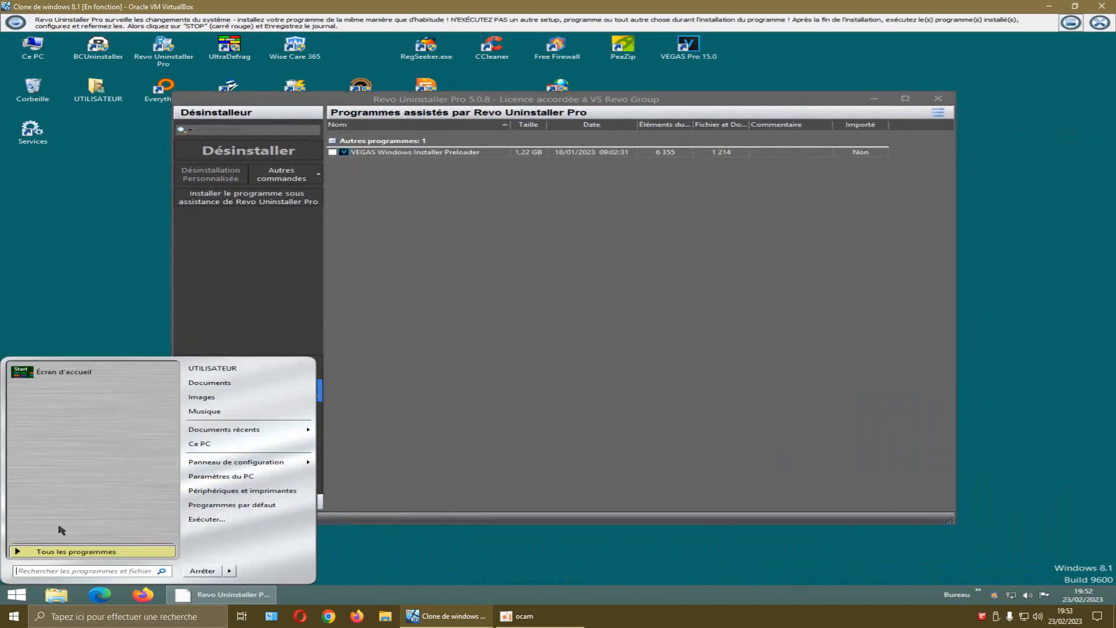
pyautogui.click(81, 552)
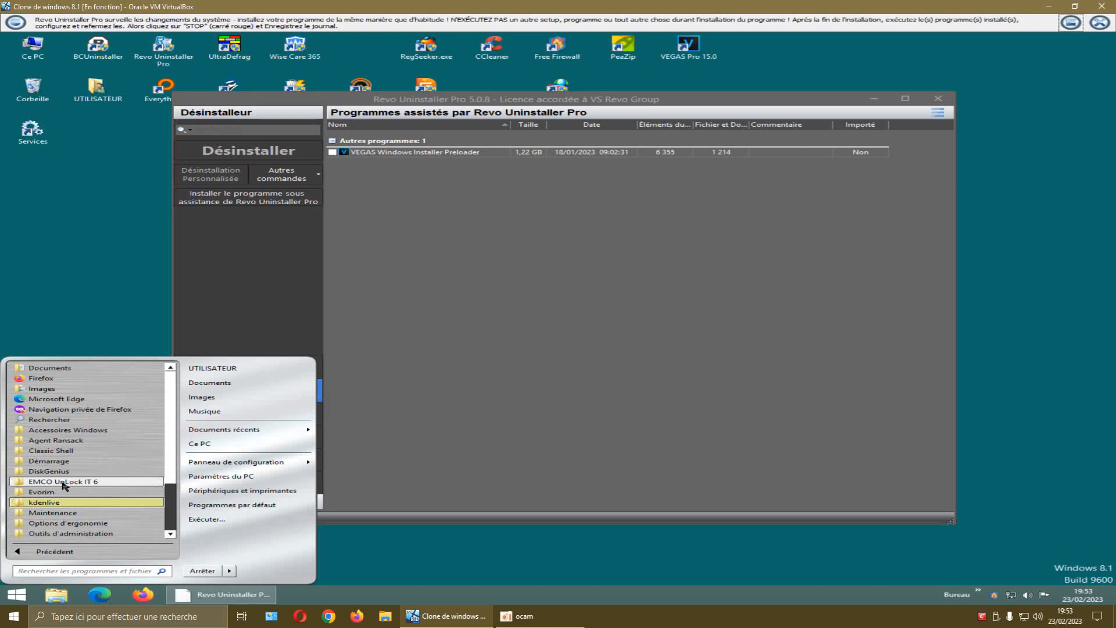
pyautogui.click(55, 504)
pyautogui.click(59, 516)
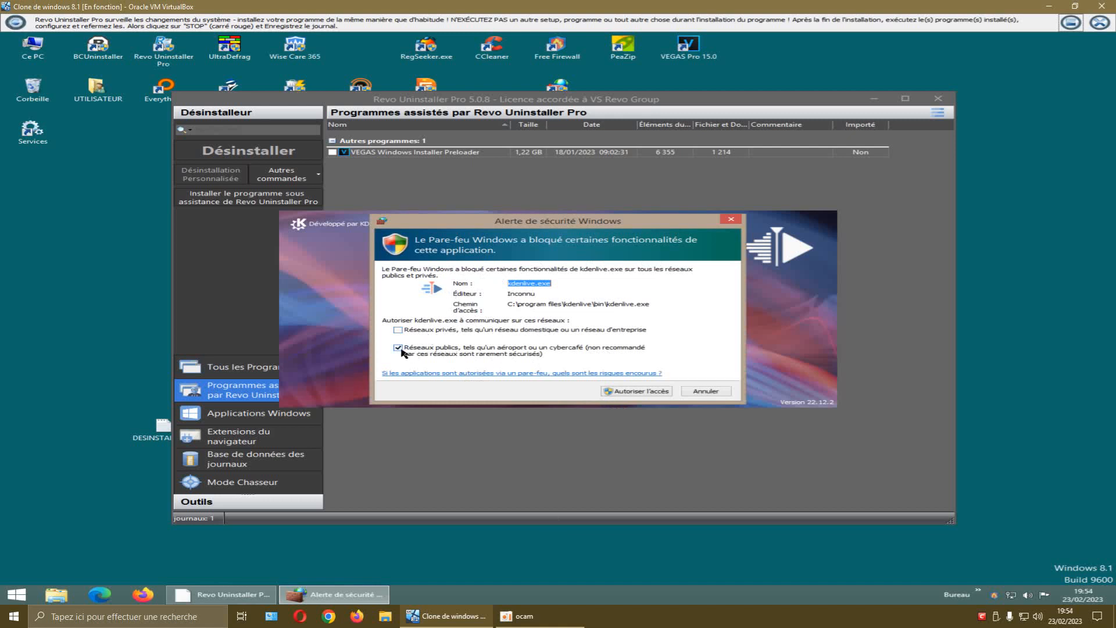
# Select private networks instead of public networks for kdenlive.exe in the firewall alert, and minimize Revo Uninstaller Pro.
pyautogui.click(398, 349)
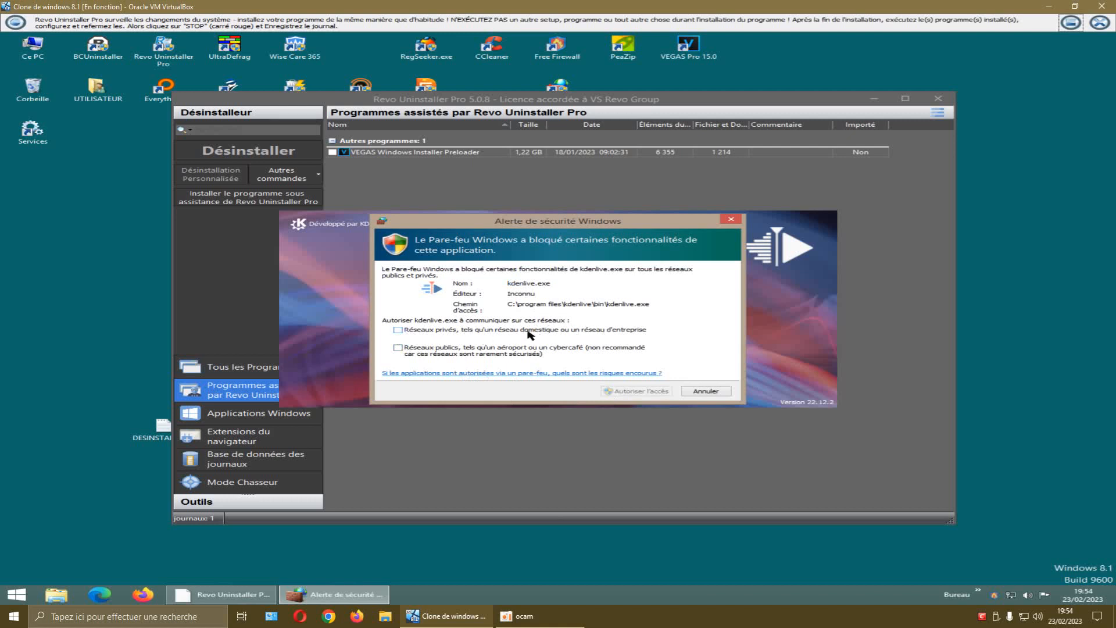
pyautogui.click(399, 331)
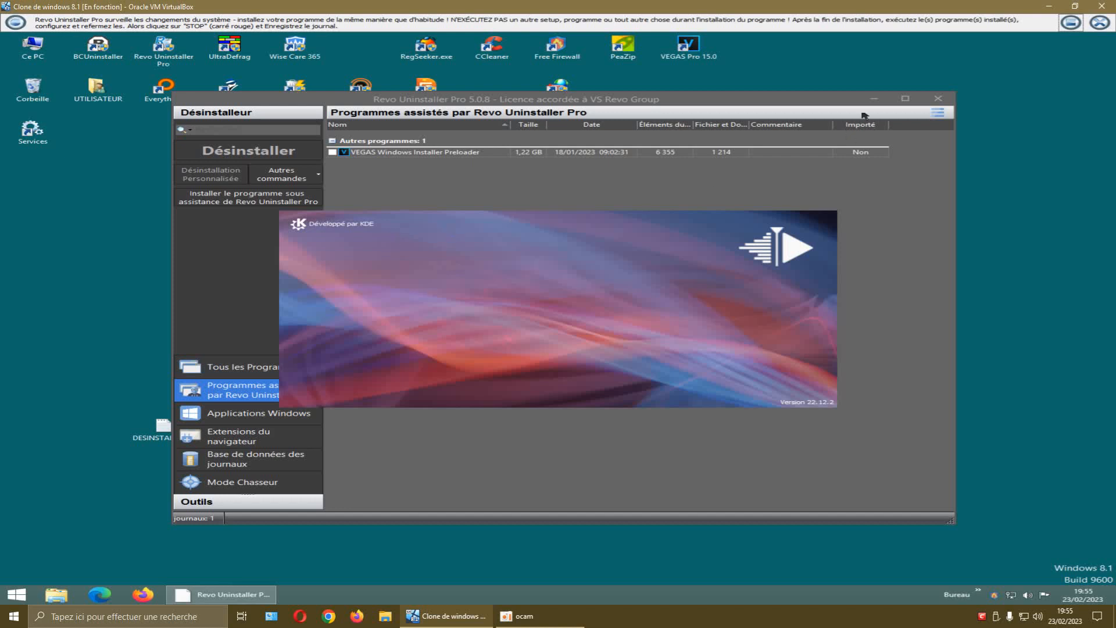
pyautogui.click(874, 99)
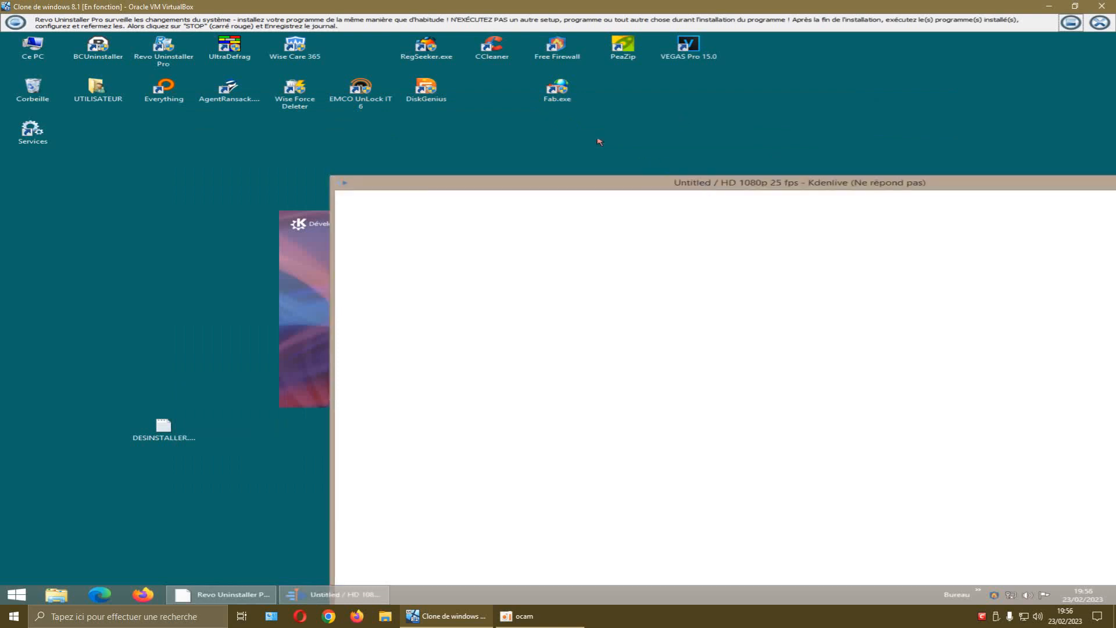
# Move the Kdenlive window higher on the desktop, and try to minimize it.
pyautogui.moveTo(657, 184); pyautogui.dragTo(389, 81)
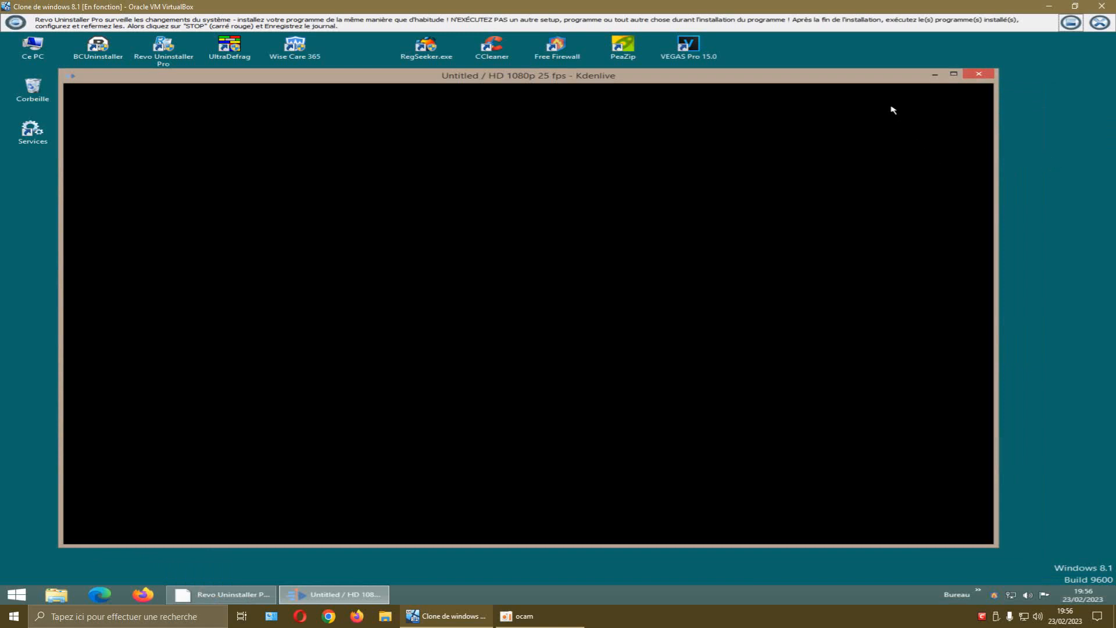
pyautogui.moveTo(877, 81); pyautogui.dragTo(912, 75)
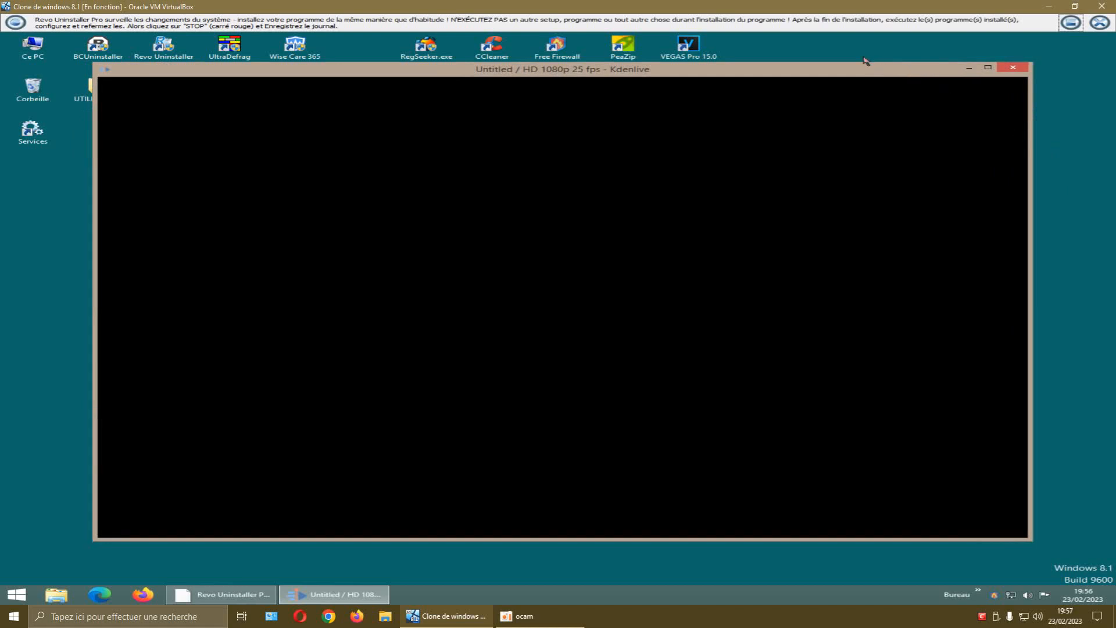
pyautogui.moveTo(865, 72); pyautogui.dragTo(851, 62)
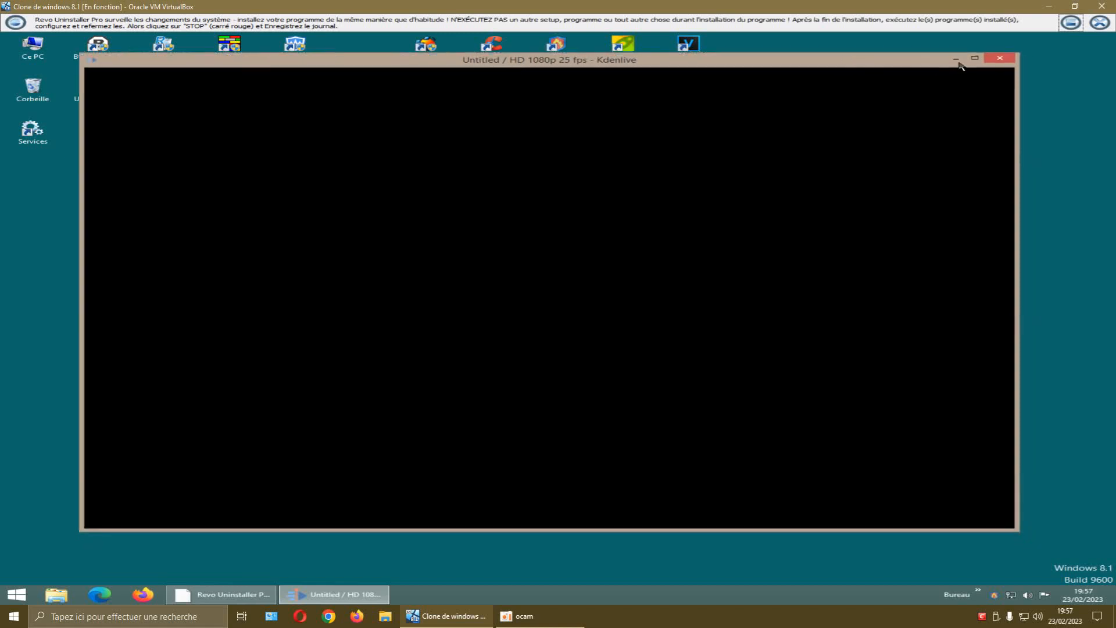
pyautogui.click(956, 59)
# Empty the Recycle Bin, permanently deleting its contents.
pyautogui.rightClick(35, 96)
pyautogui.click(62, 113)
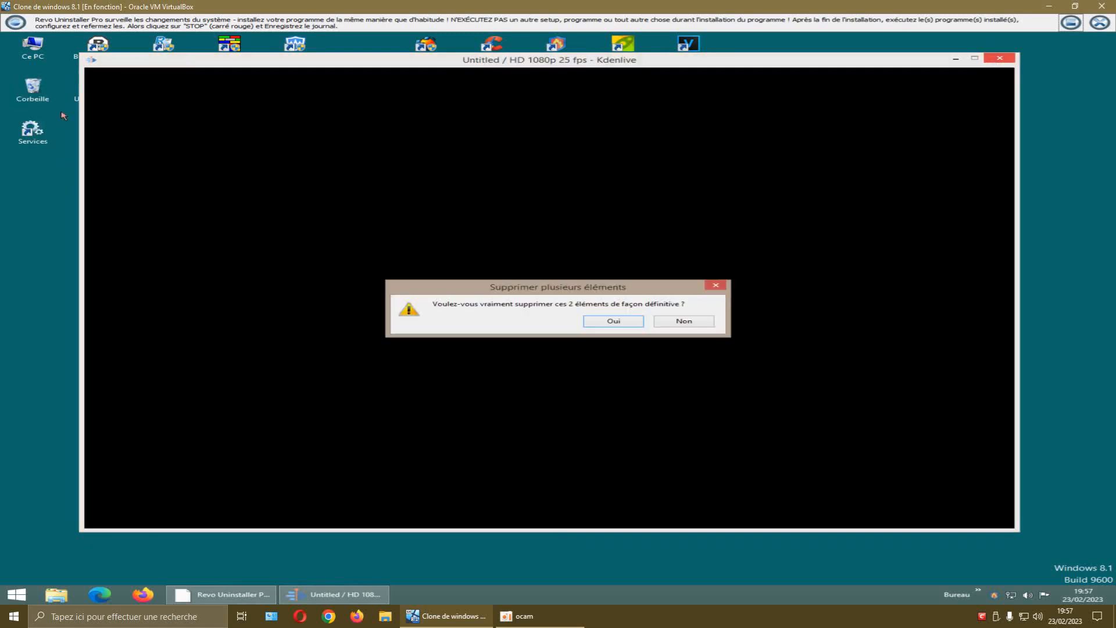
pyautogui.click(606, 322)
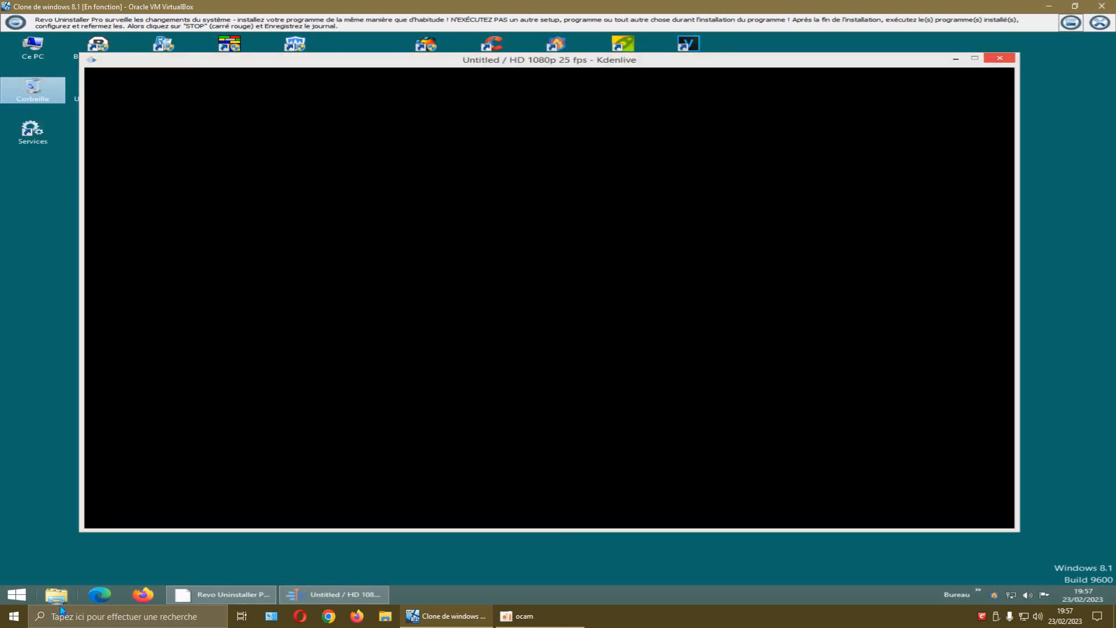
# Open the file location of the Kdenlive shortcut, look through the bin folder, and close it.
pyautogui.click(20, 594)
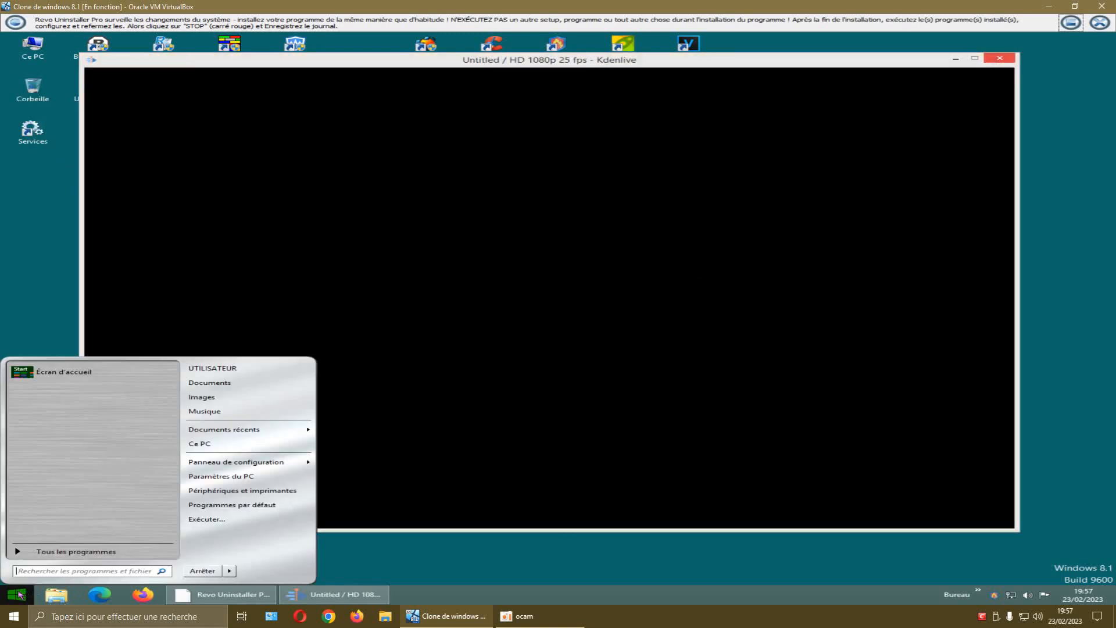
pyautogui.click(50, 550)
pyautogui.click(44, 503)
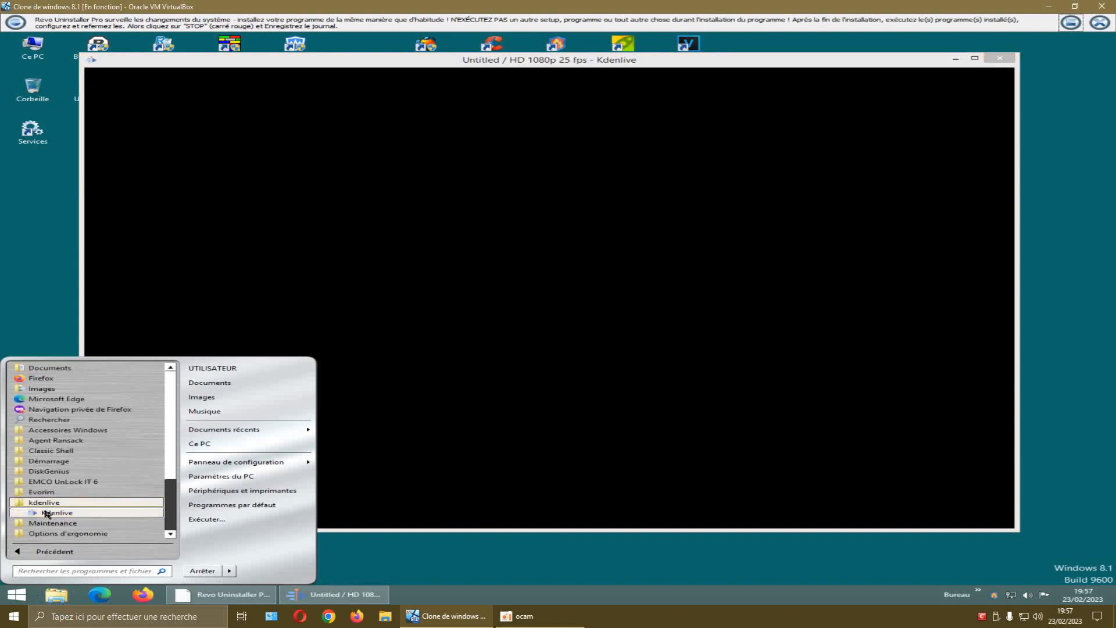
pyautogui.rightClick(45, 513)
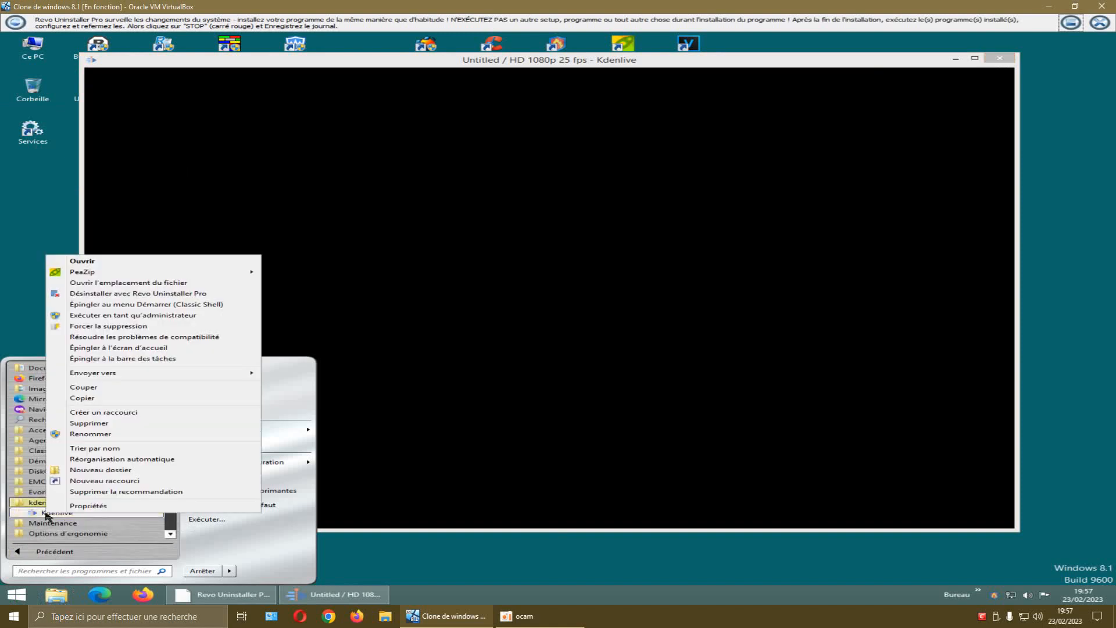
pyautogui.click(98, 291)
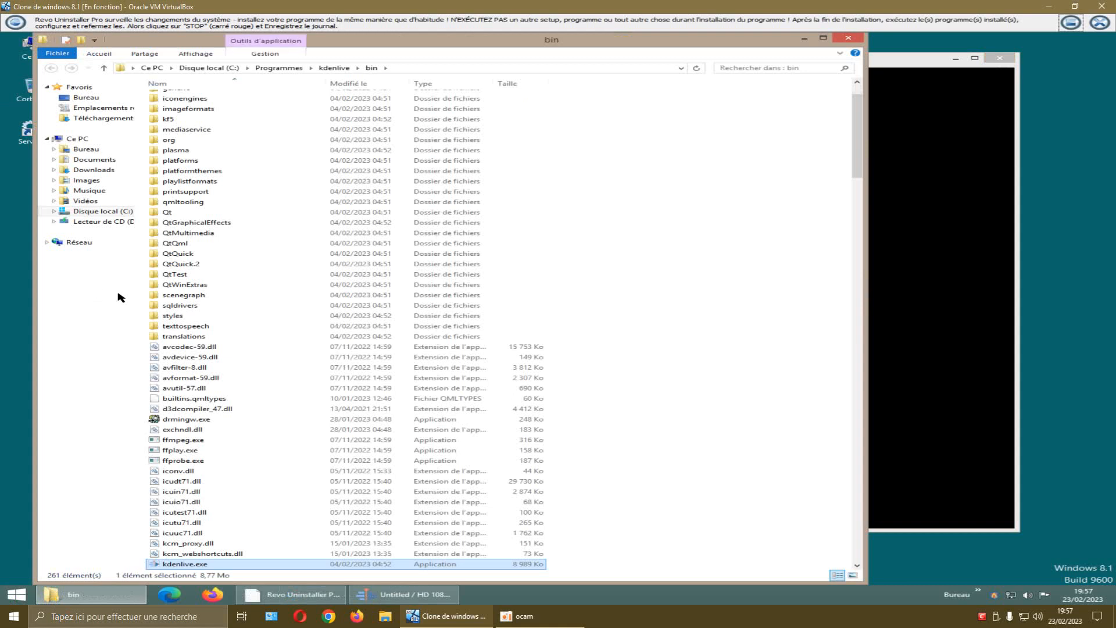
pyautogui.scroll(2, 611, 319)
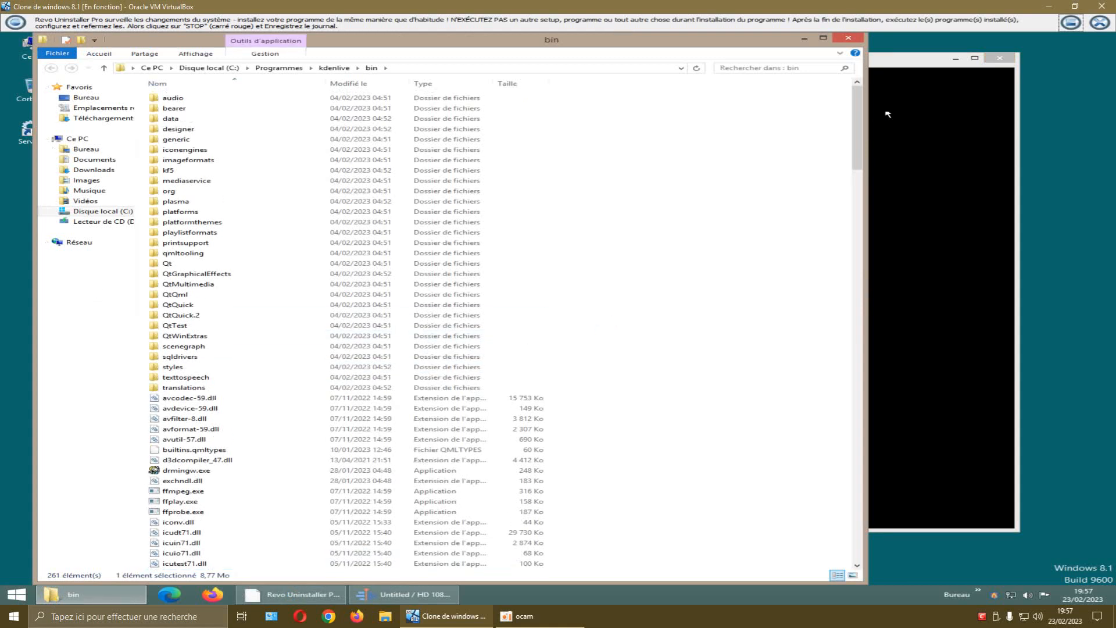
pyautogui.click(844, 39)
# Close Kdenlive, and stop the Revo monitoring, saving its journal as "kdenlive-22.12.2 _ 23 02 2023".
pyautogui.click(771, 56)
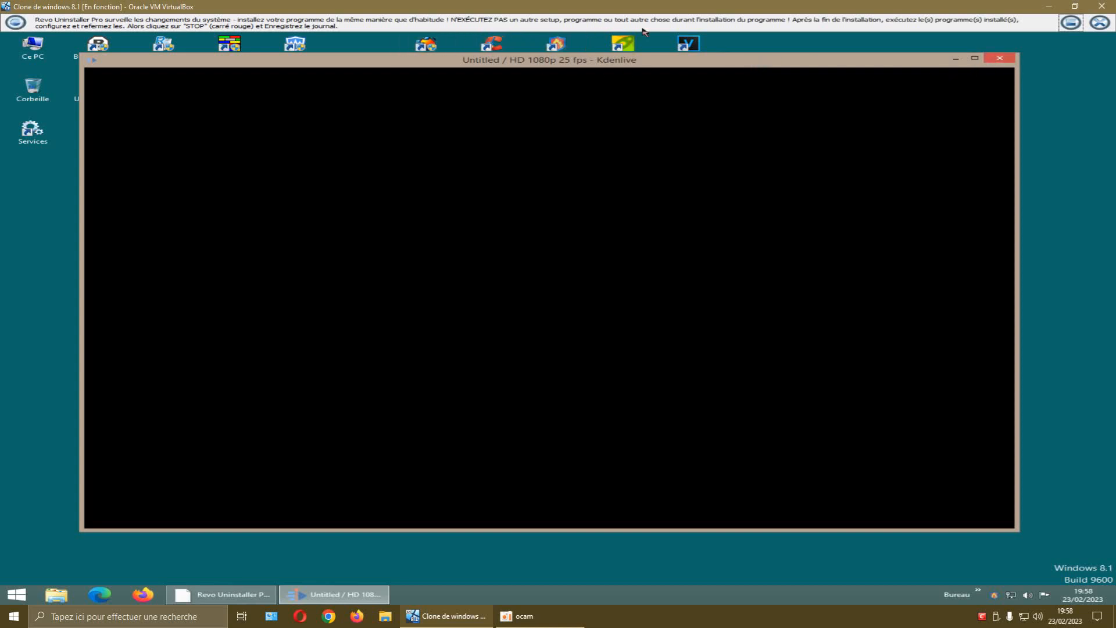
pyautogui.click(999, 58)
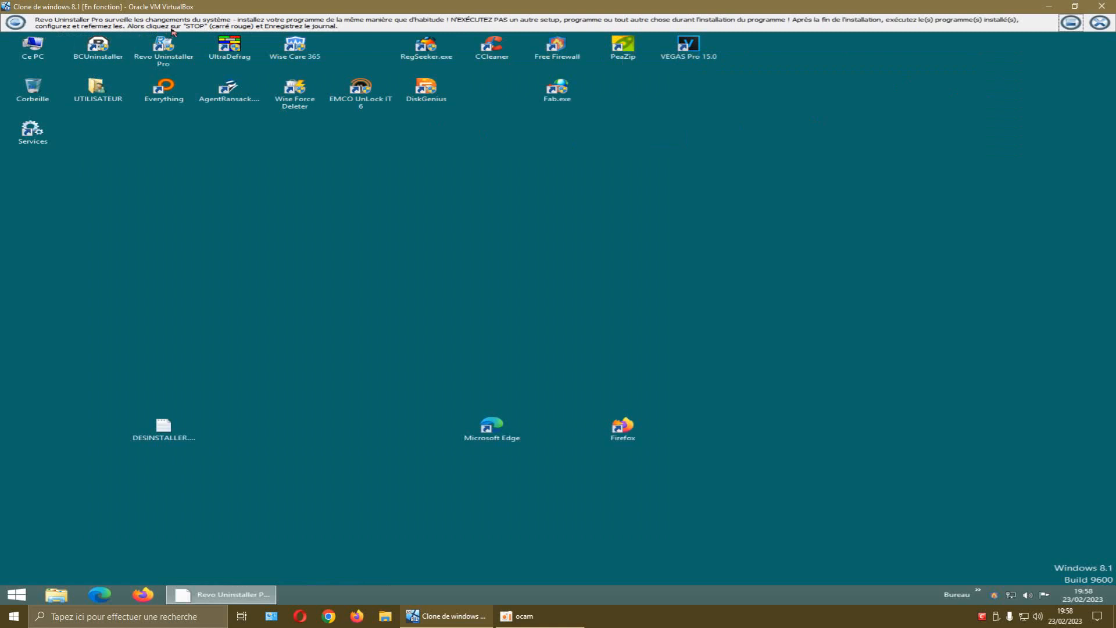
pyautogui.click(1071, 23)
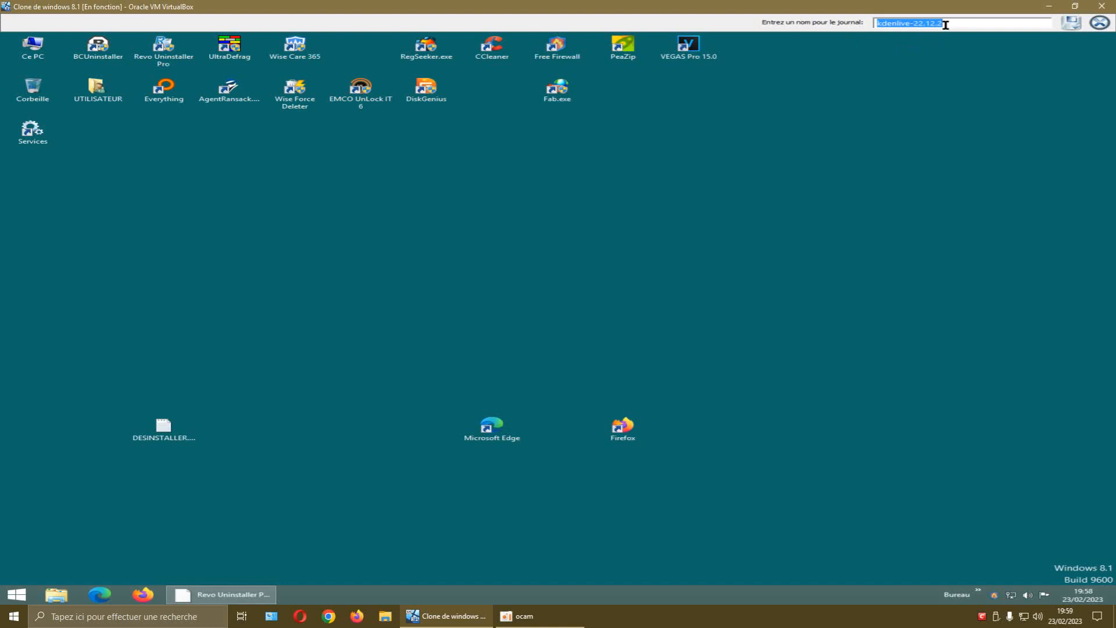
pyautogui.click(967, 25)
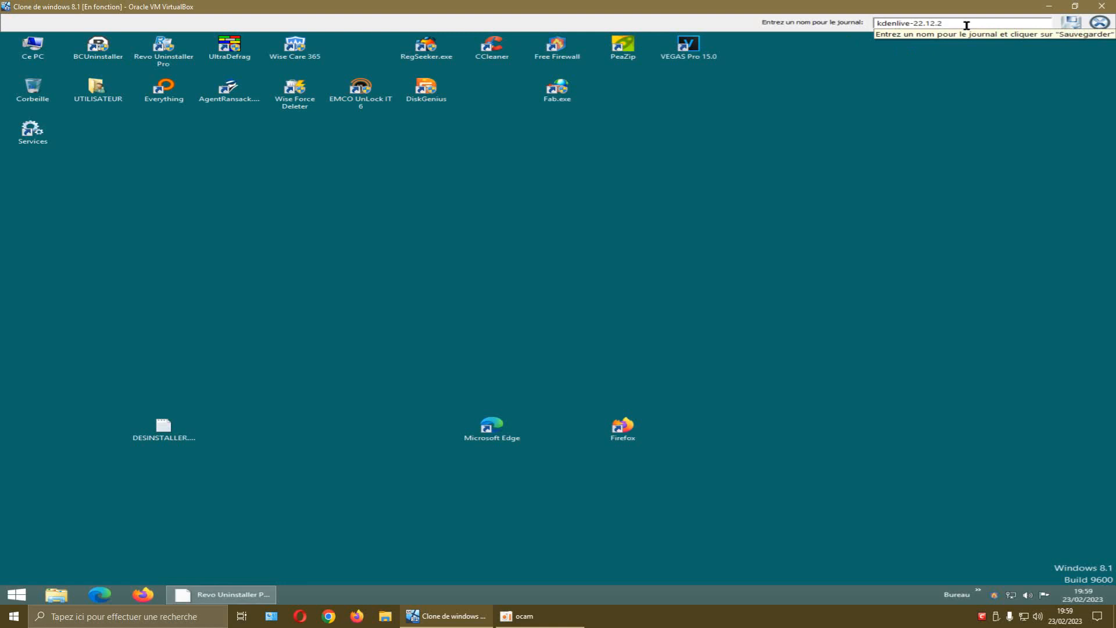
pyautogui.write('_')
pyautogui.write('23 02 2023')
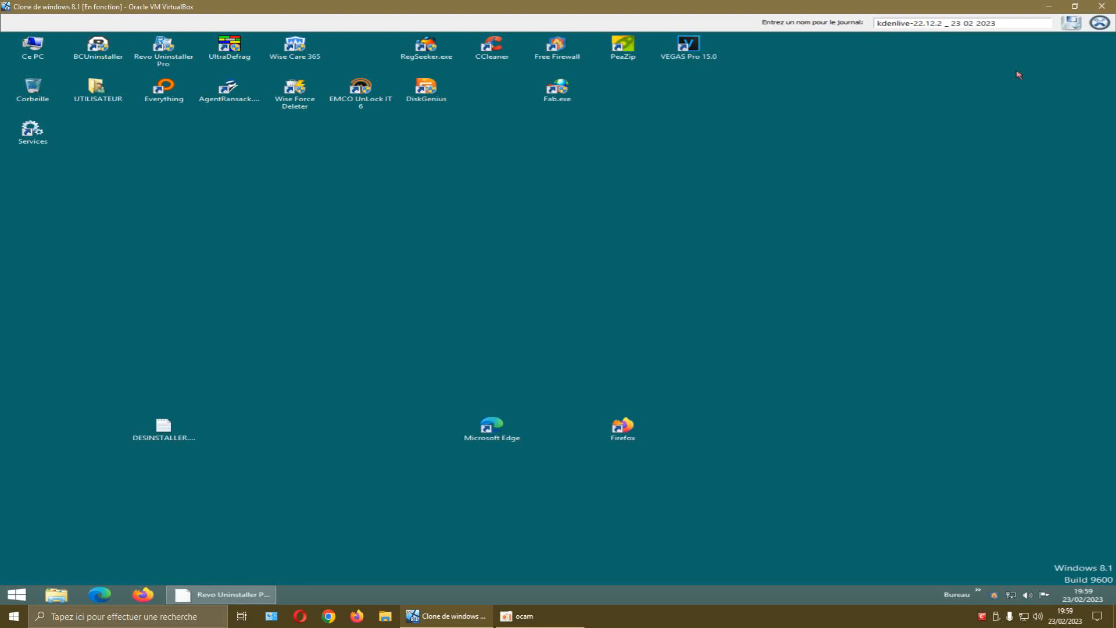
pyautogui.click(1072, 25)
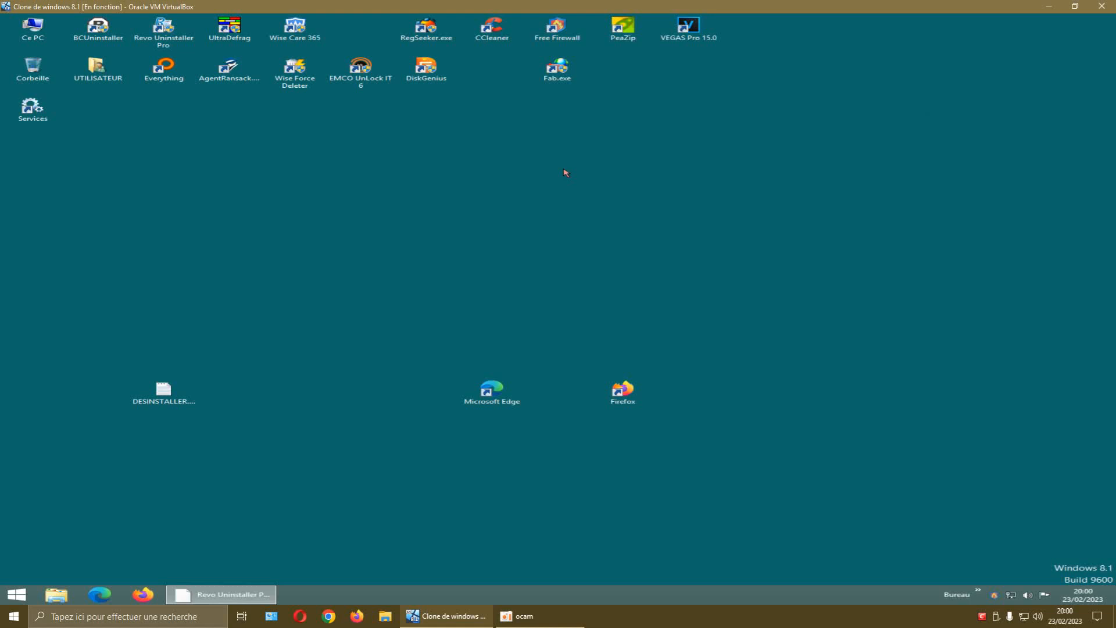
# Close Revo Uninstaller Pro after viewing its assisted programs list, and try to empty the Recycle Bin again.
pyautogui.click(256, 596)
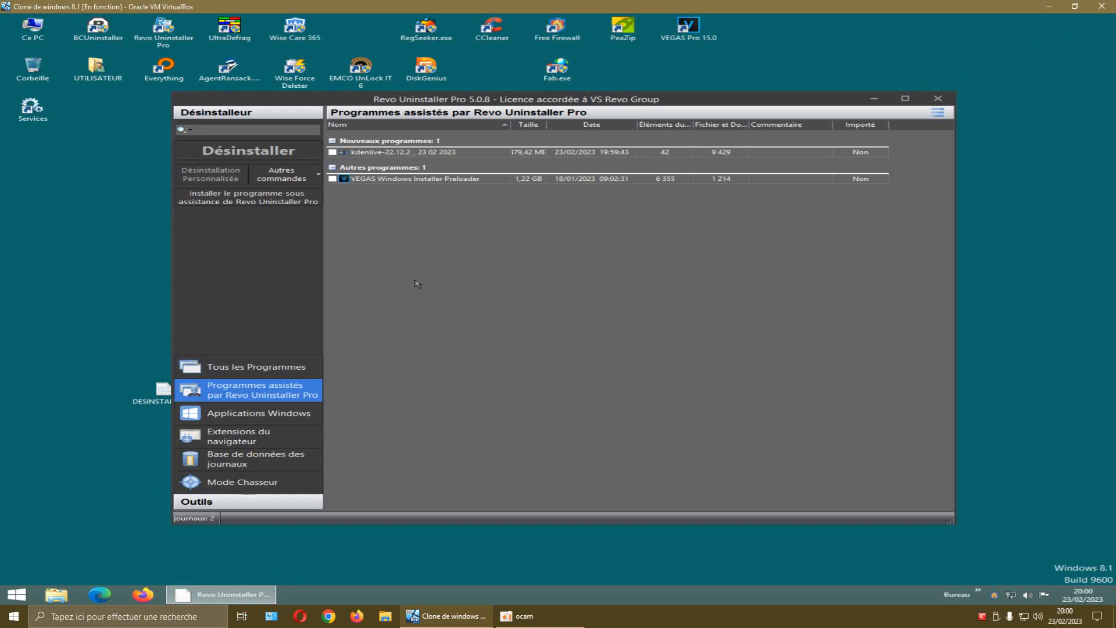
pyautogui.click(938, 100)
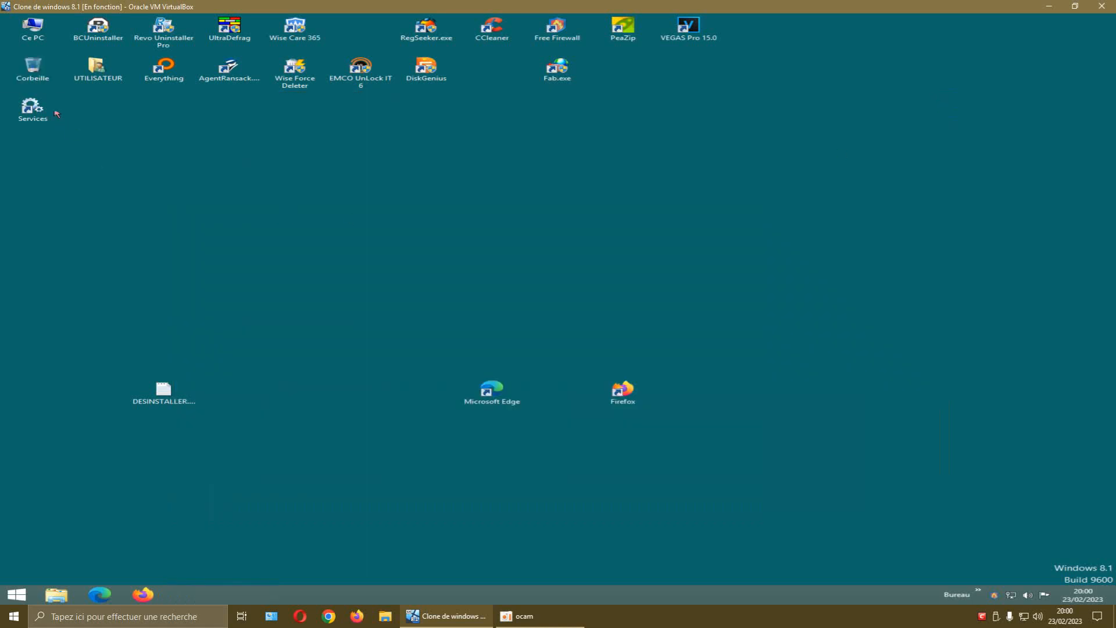
pyautogui.rightClick(35, 75)
pyautogui.click(72, 103)
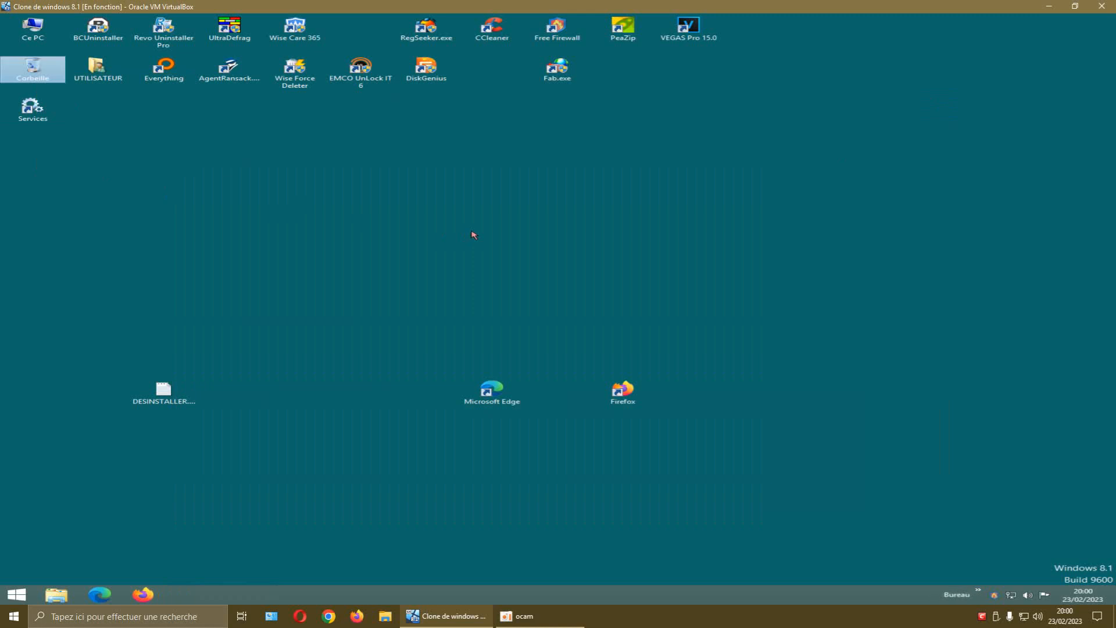
pyautogui.click(498, 199)
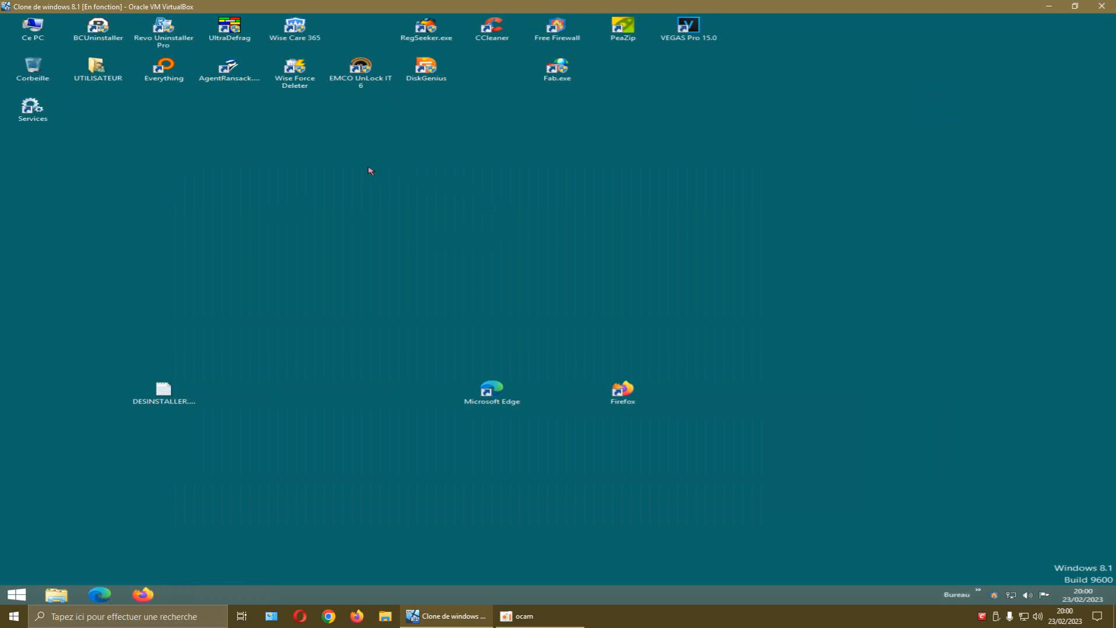
# Browse drive C: in the file explorer, looking through Program Files (x86), its Common Files subfolder, and ProgramData.
pyautogui.doubleClick(98, 77)
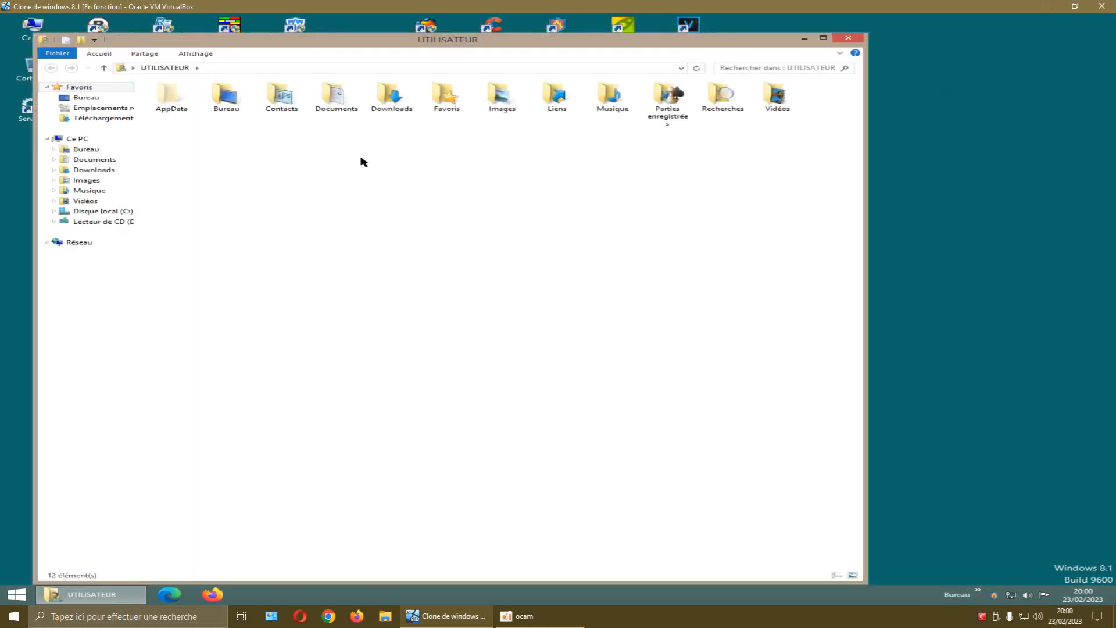
pyautogui.click(127, 213)
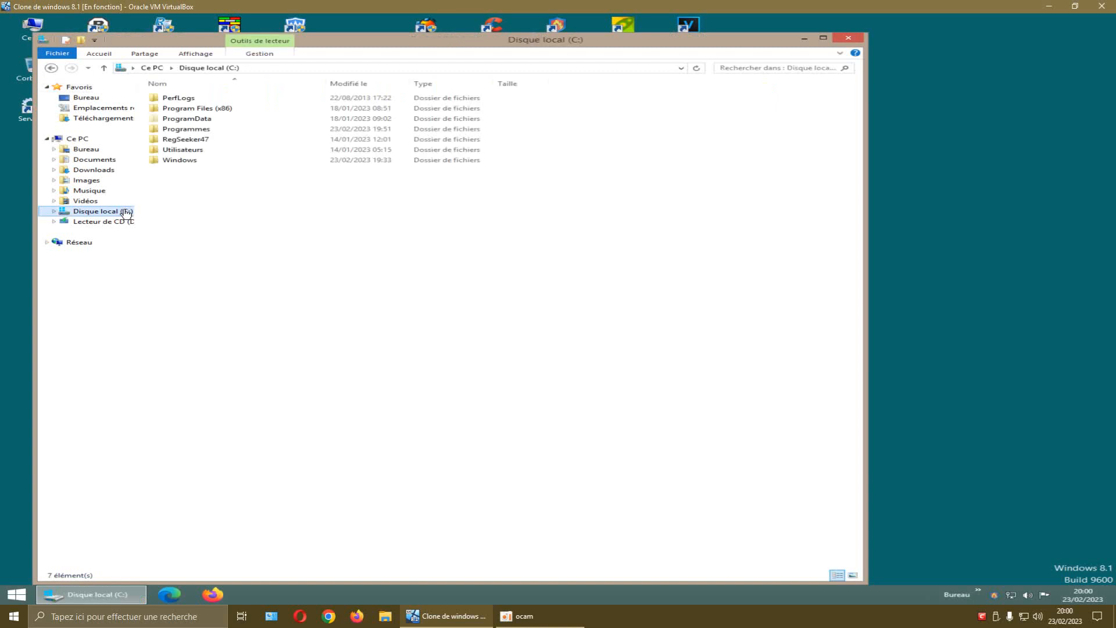
pyautogui.doubleClick(214, 109)
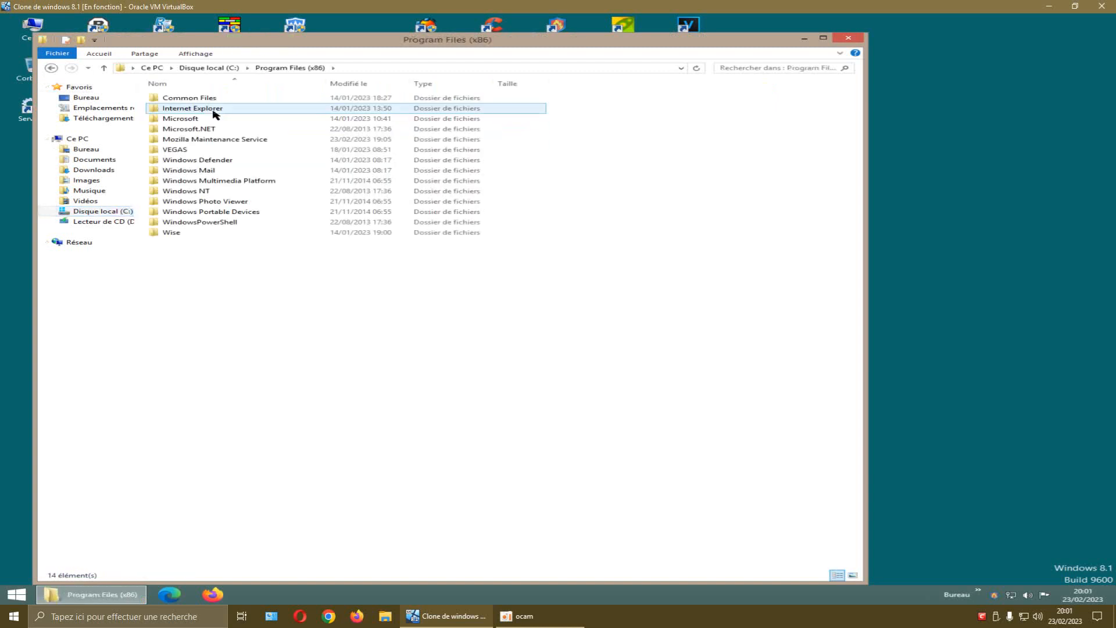
pyautogui.doubleClick(209, 99)
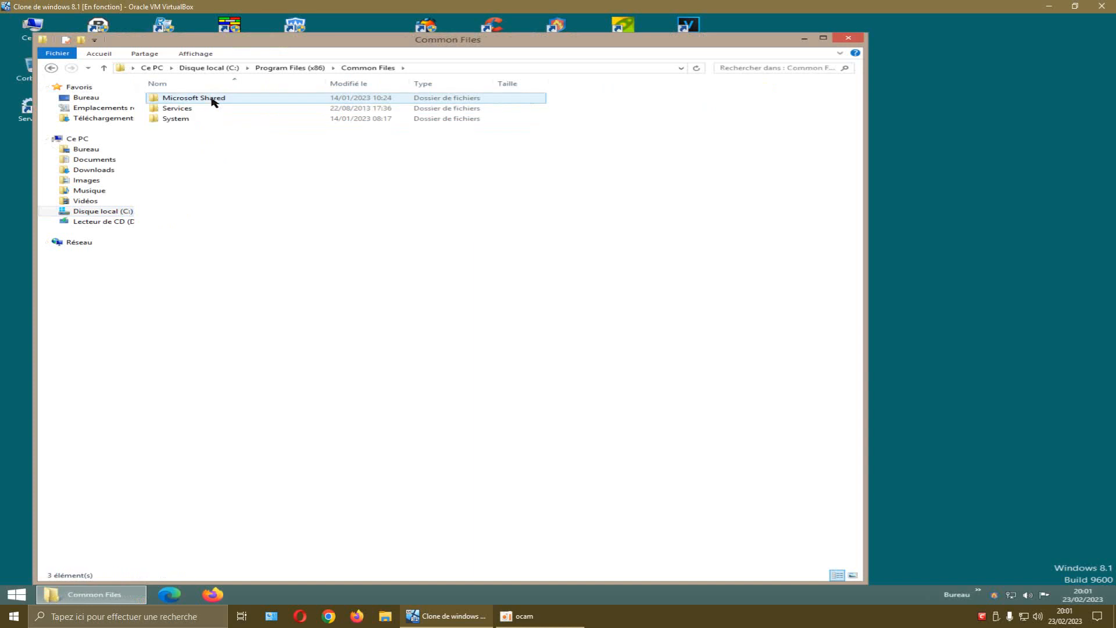
pyautogui.click(51, 67)
pyautogui.click(52, 68)
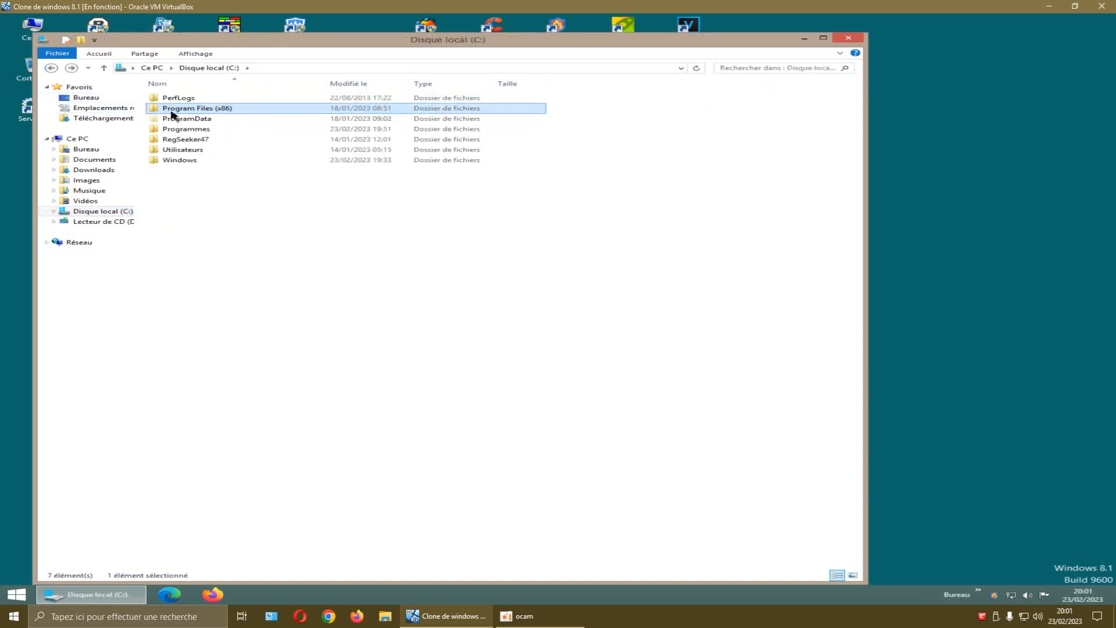
pyautogui.doubleClick(179, 119)
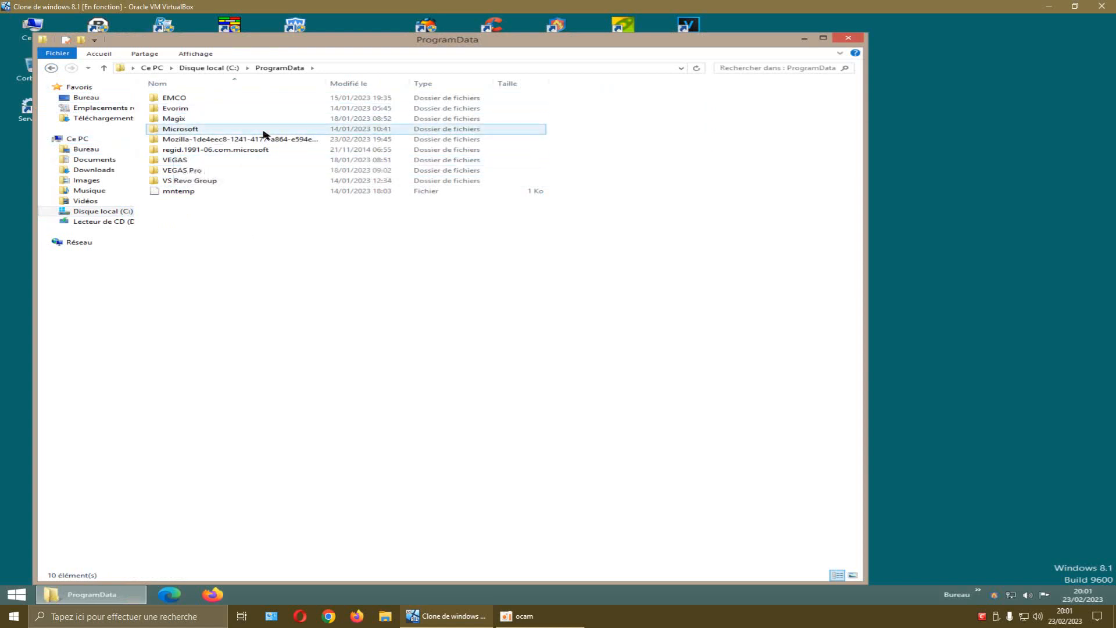
pyautogui.click(51, 67)
# Look through the Programmes folder for kdenlive, check its Common Files subfolder, and return to drive C:.
pyautogui.doubleClick(173, 129)
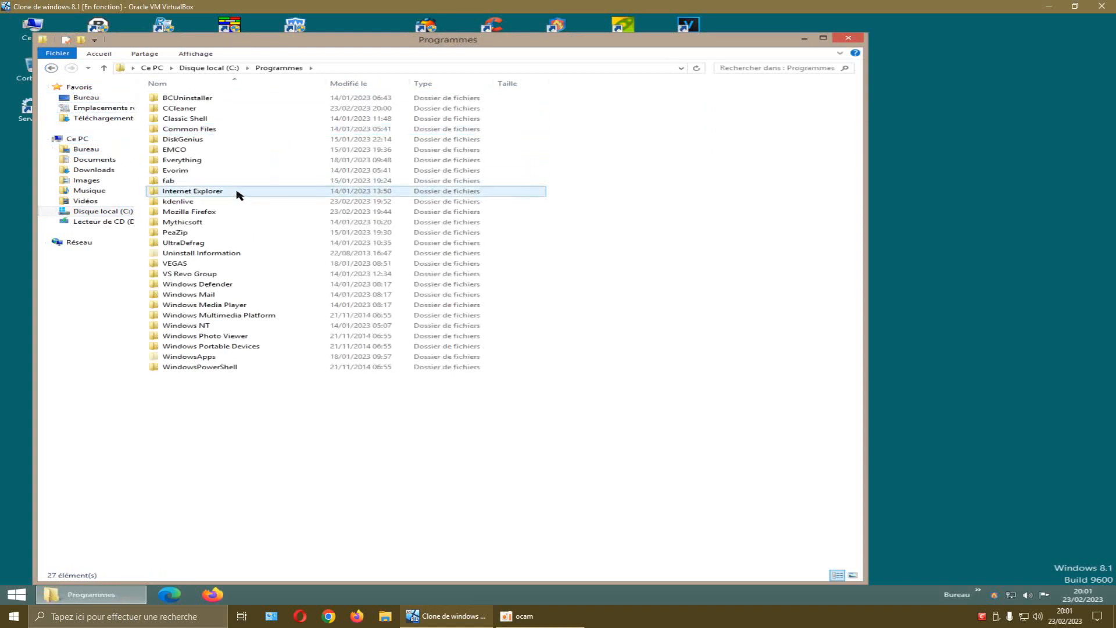
pyautogui.click(197, 206)
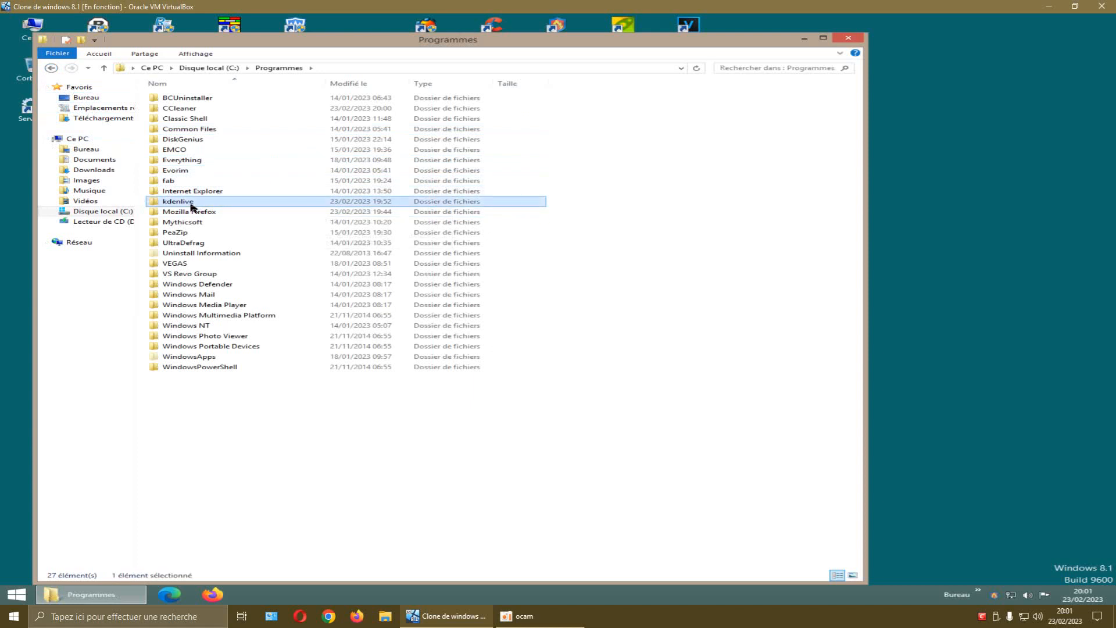
pyautogui.doubleClick(204, 129)
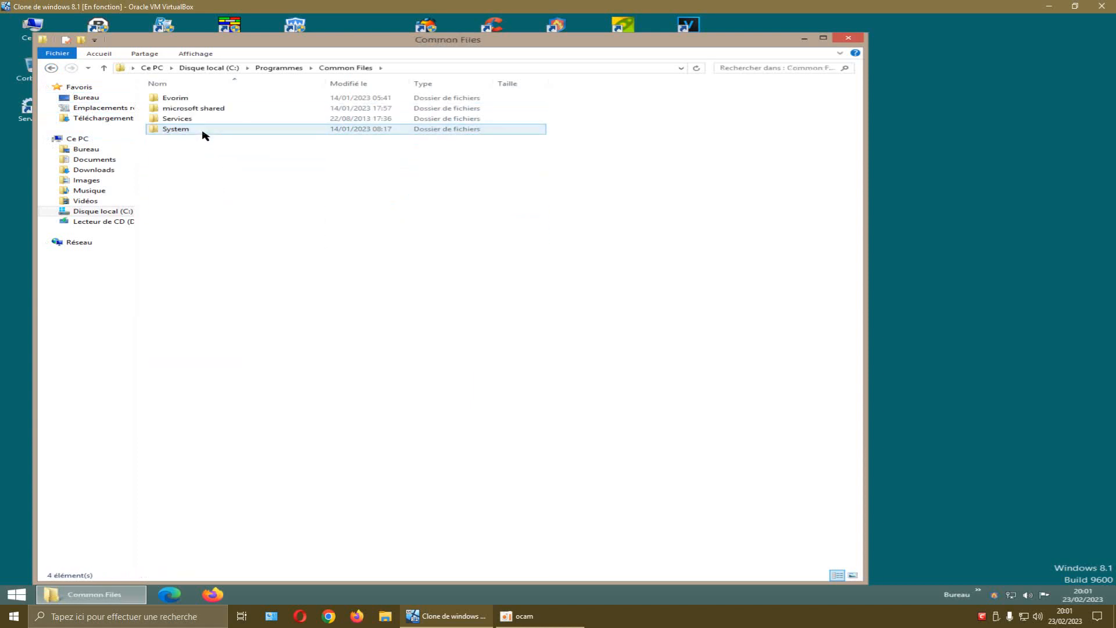
pyautogui.click(52, 68)
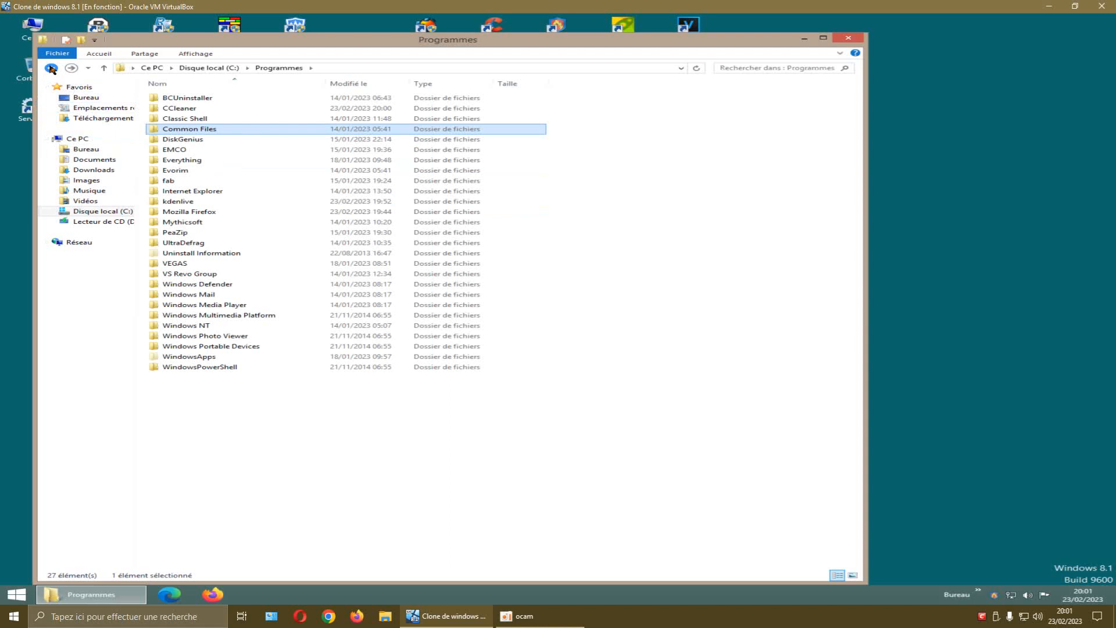
pyautogui.click(52, 68)
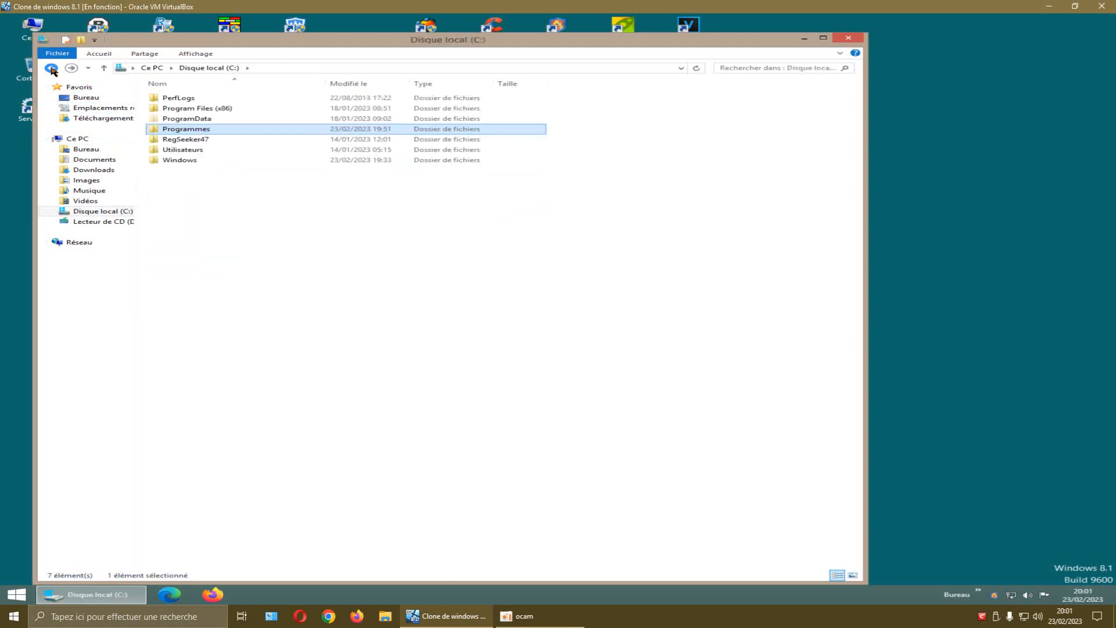
# Open the UTILISATEUR profile's AppData\Local folder and examine kdenliverc, kdenlive-layoutsrc and the kdenlive folder.
pyautogui.doubleClick(169, 153)
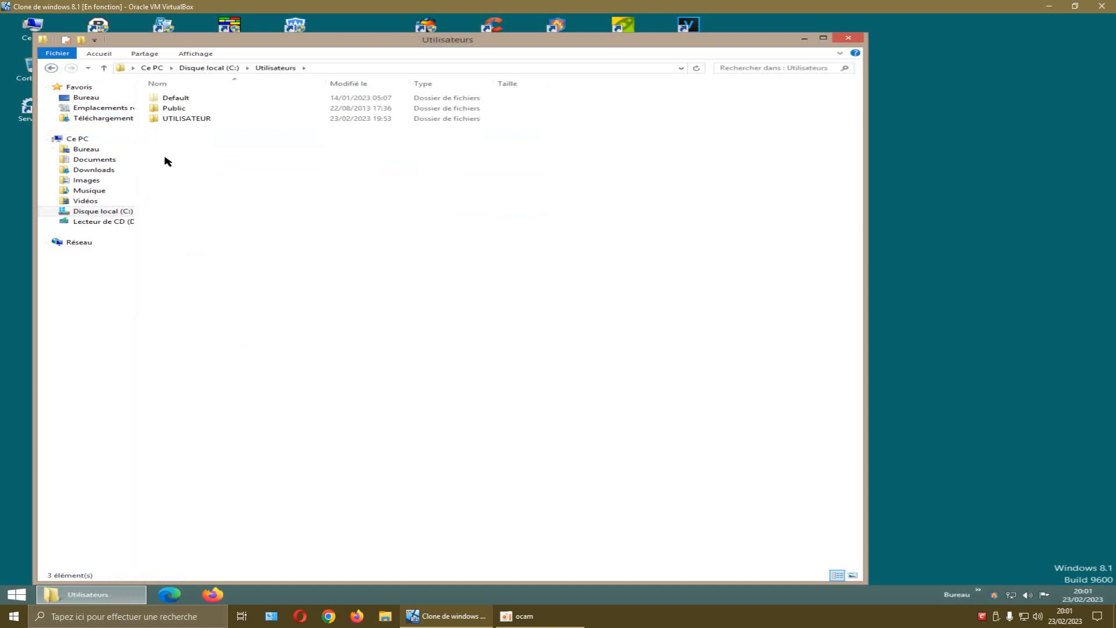
pyautogui.click(178, 120)
pyautogui.doubleClick(178, 119)
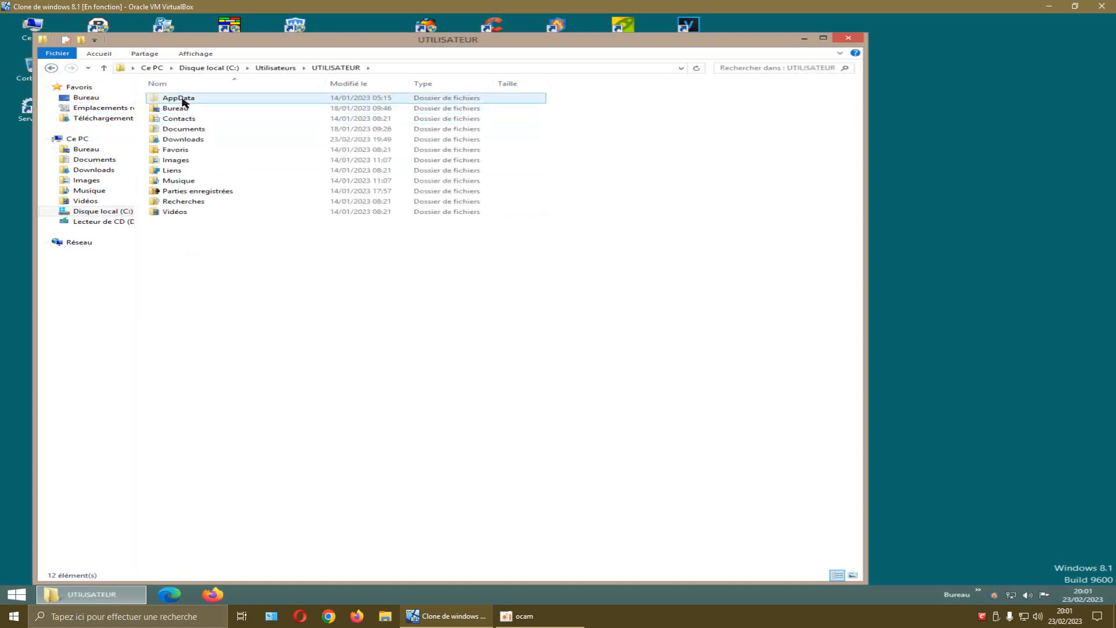
pyautogui.doubleClick(182, 99)
pyautogui.doubleClick(179, 100)
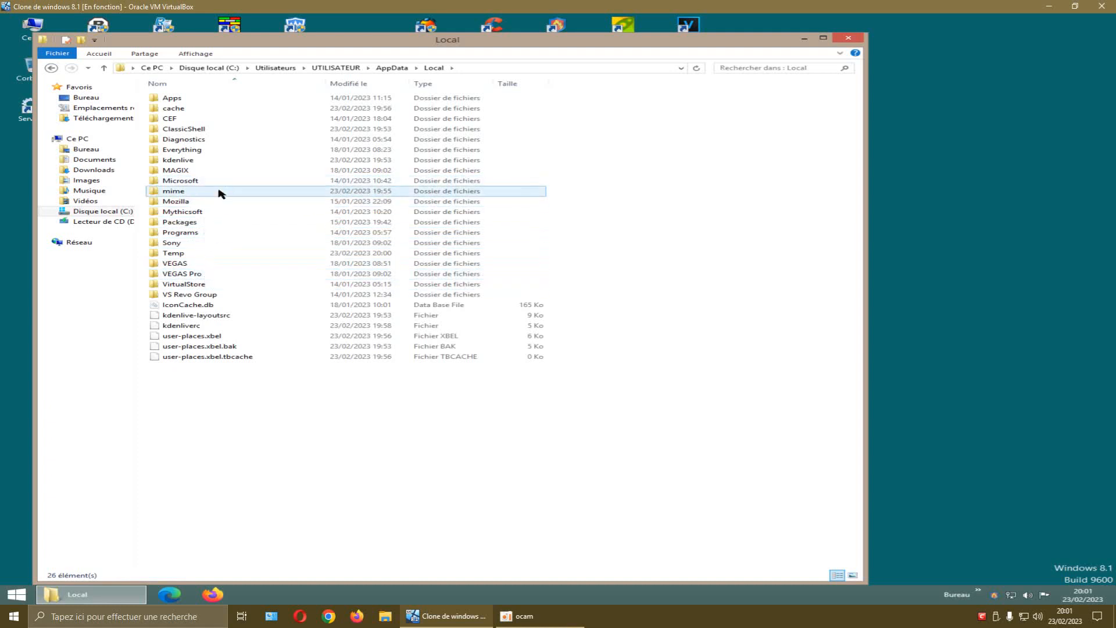
pyautogui.click(187, 327)
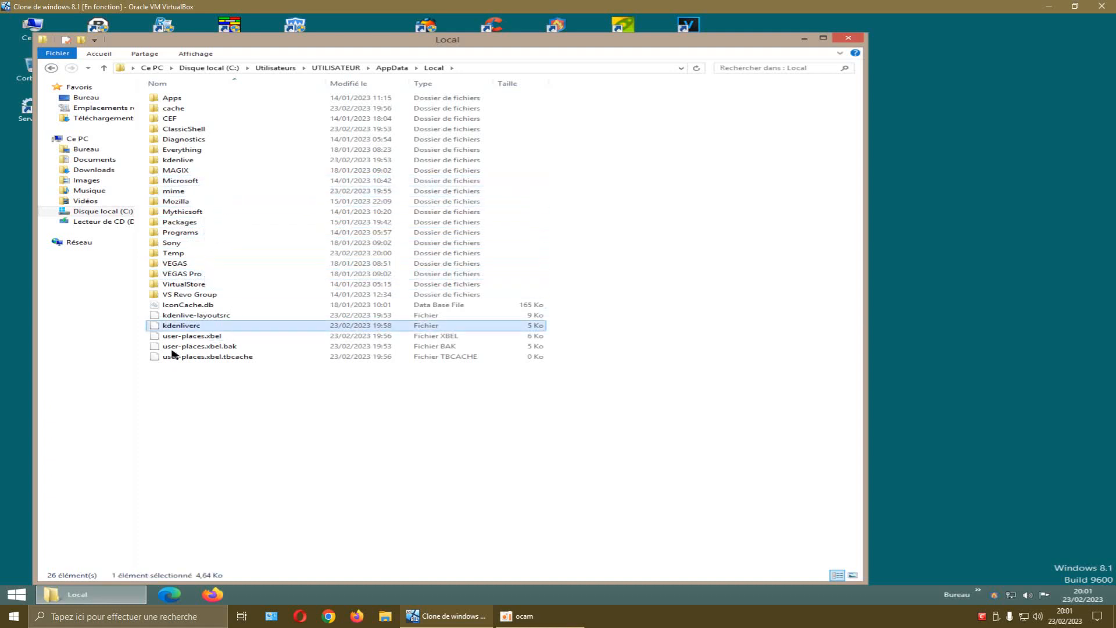
pyautogui.click(195, 317)
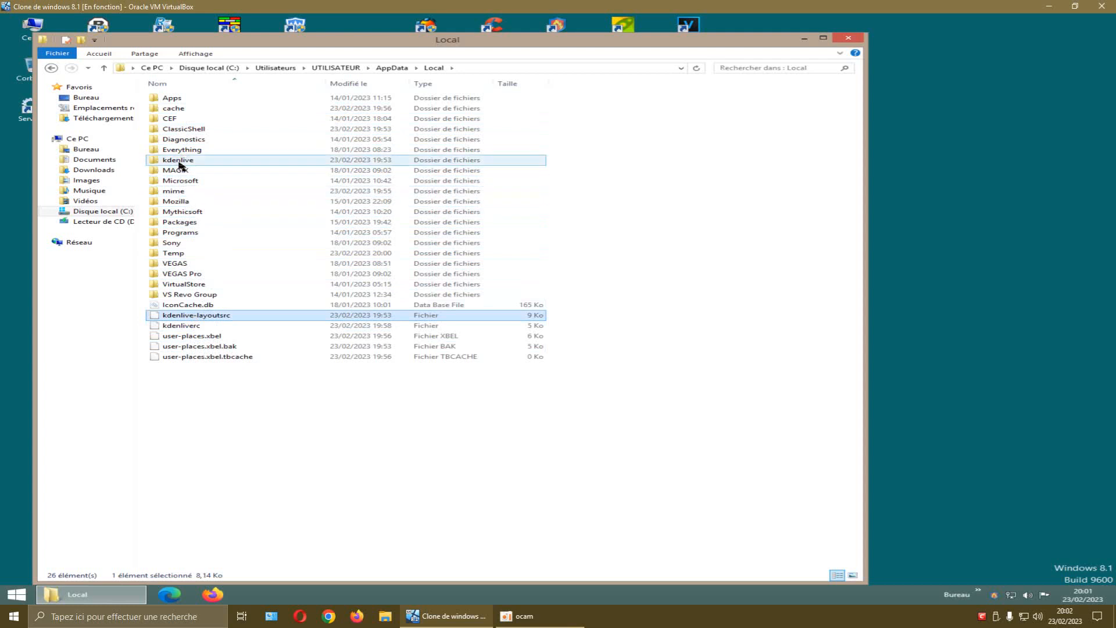
pyautogui.doubleClick(179, 161)
# Look through AppData's LocalLow and Roaming folders, view the kdenlive folder in Roaming, and close the file explorer.
pyautogui.click(50, 74)
pyautogui.click(50, 74)
pyautogui.doubleClick(164, 108)
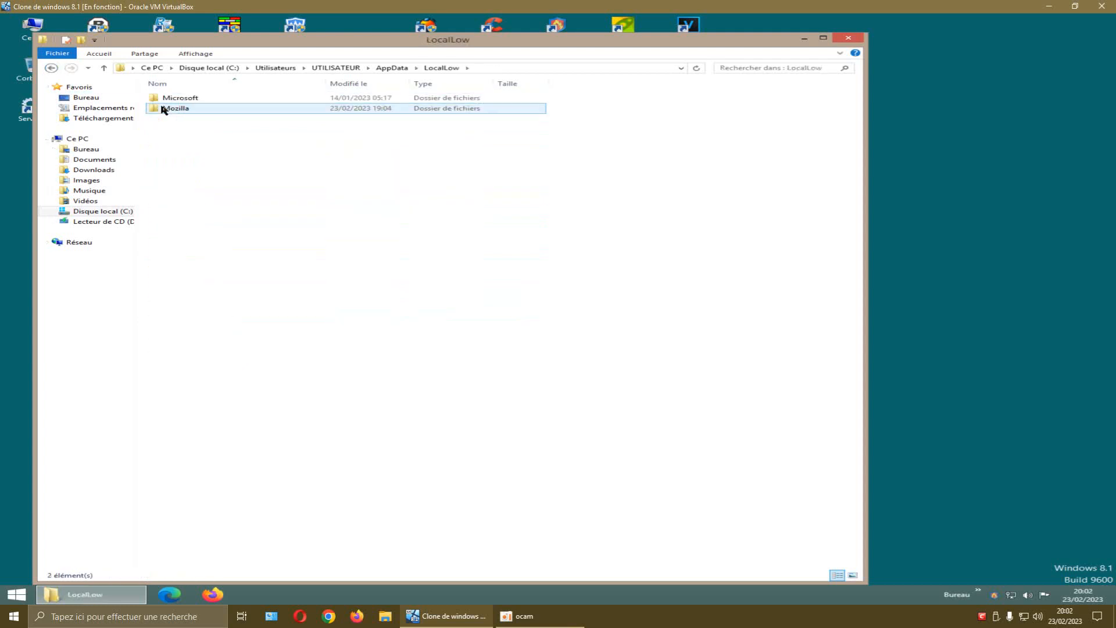
pyautogui.click(50, 68)
pyautogui.doubleClick(170, 119)
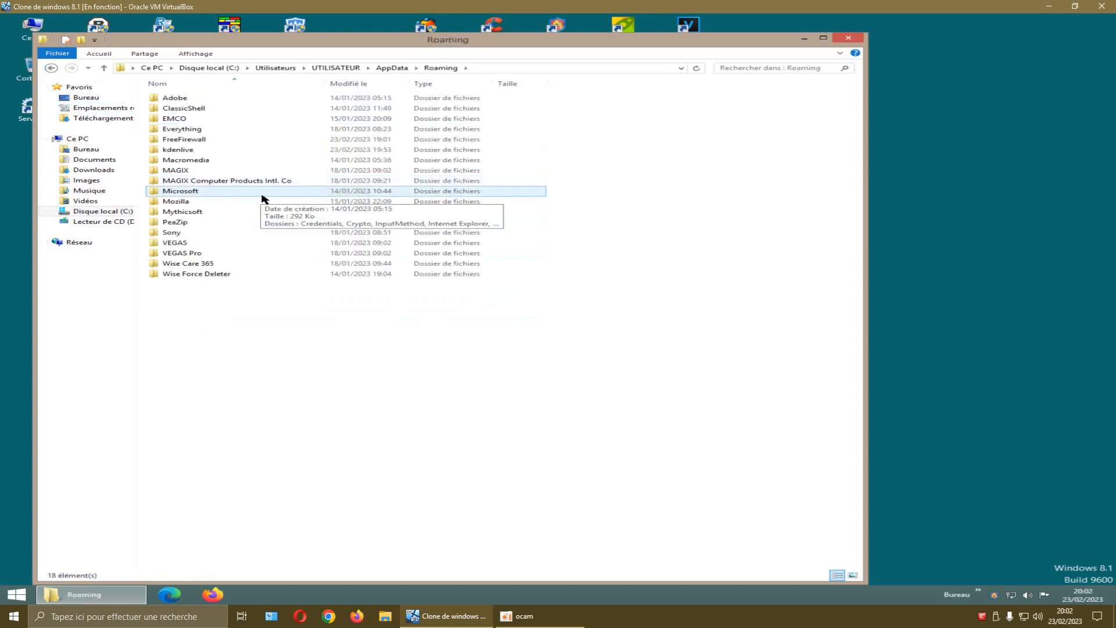
pyautogui.doubleClick(184, 153)
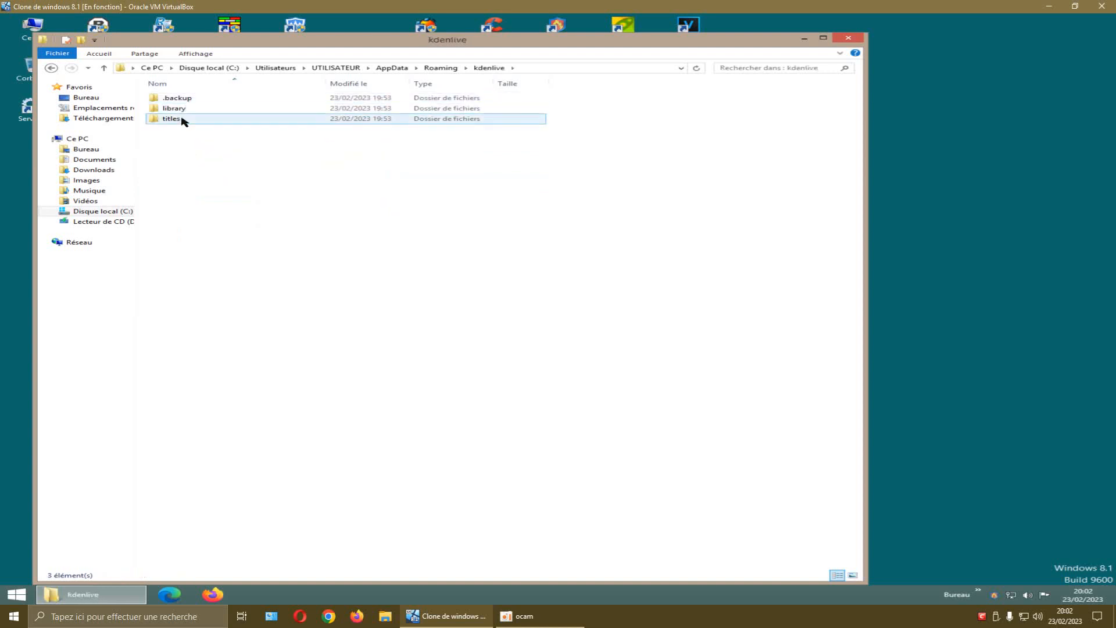
pyautogui.click(846, 40)
# Open Everything, try to search for "kdenlive", and close its window.
pyautogui.doubleClick(164, 69)
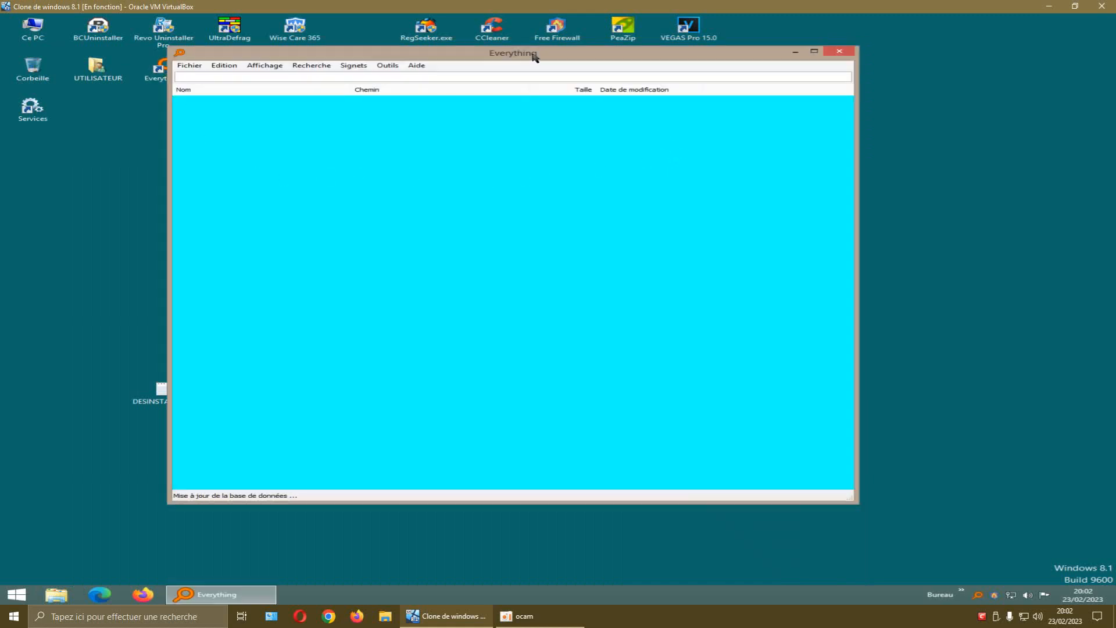
pyautogui.moveTo(547, 55); pyautogui.dragTo(600, 53)
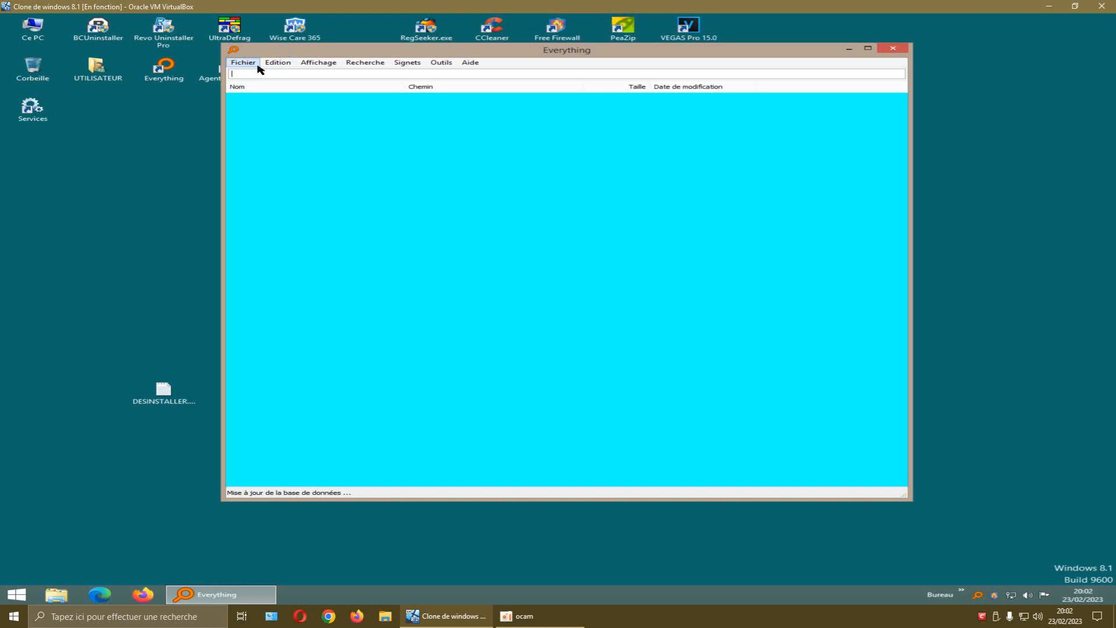
pyautogui.write('kdenlive')
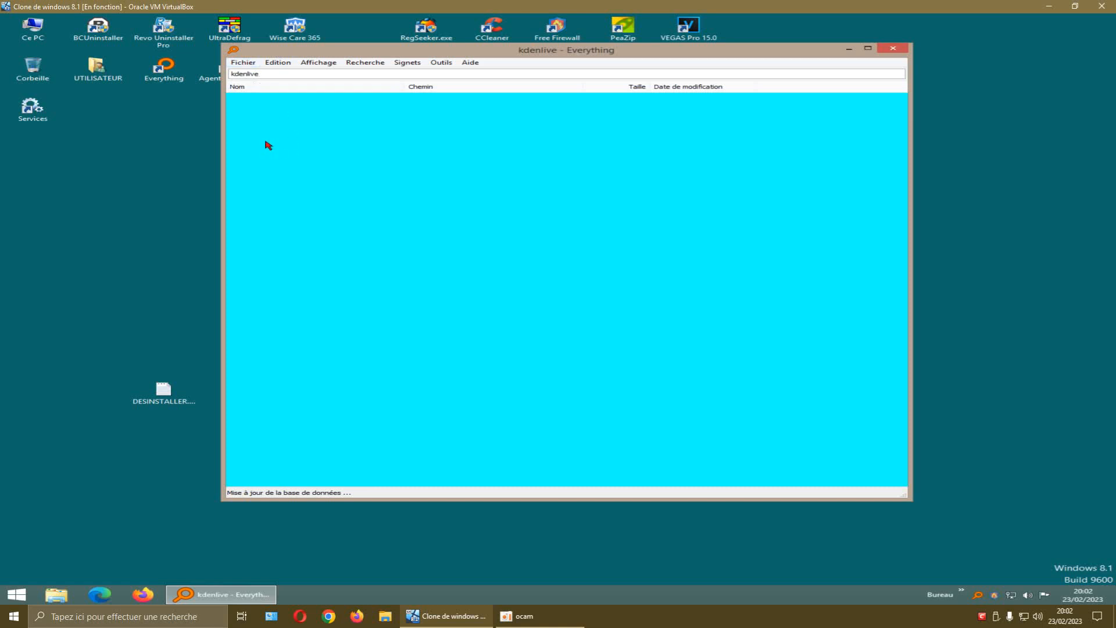
pyautogui.moveTo(290, 52); pyautogui.dragTo(323, 42)
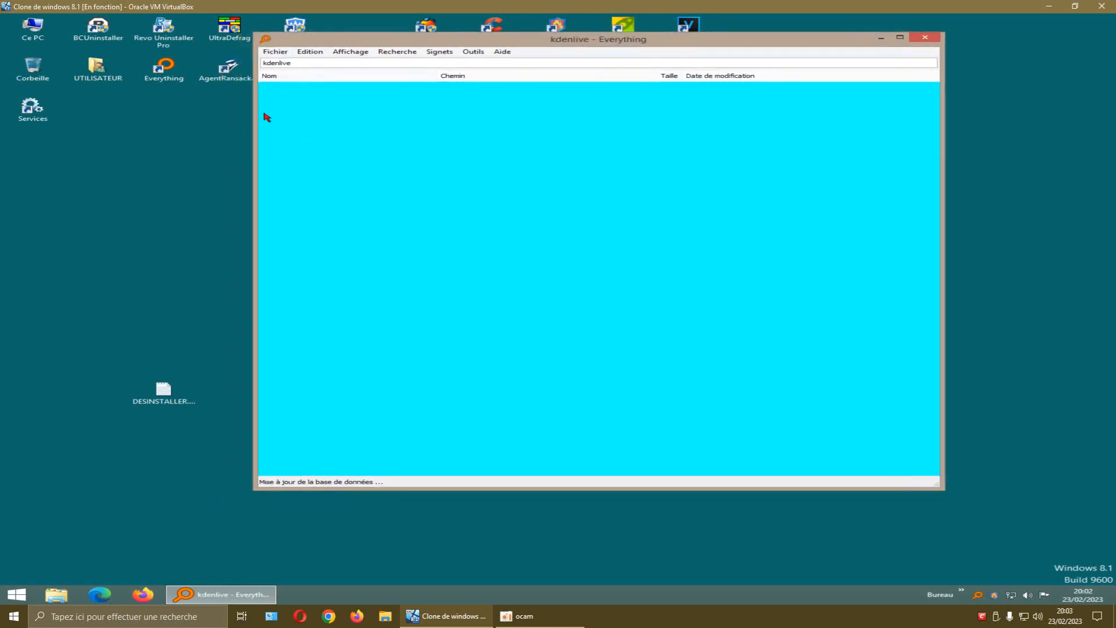
pyautogui.moveTo(375, 44); pyautogui.dragTo(366, 48)
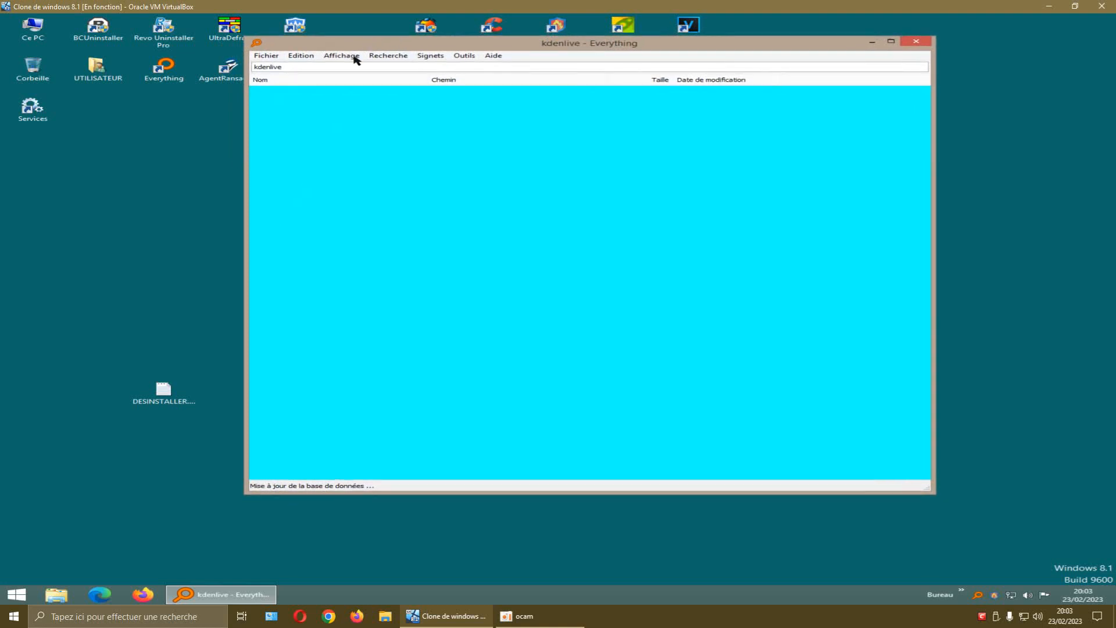
pyautogui.doubleClick(282, 67)
pyautogui.click(286, 67)
pyautogui.click(910, 43)
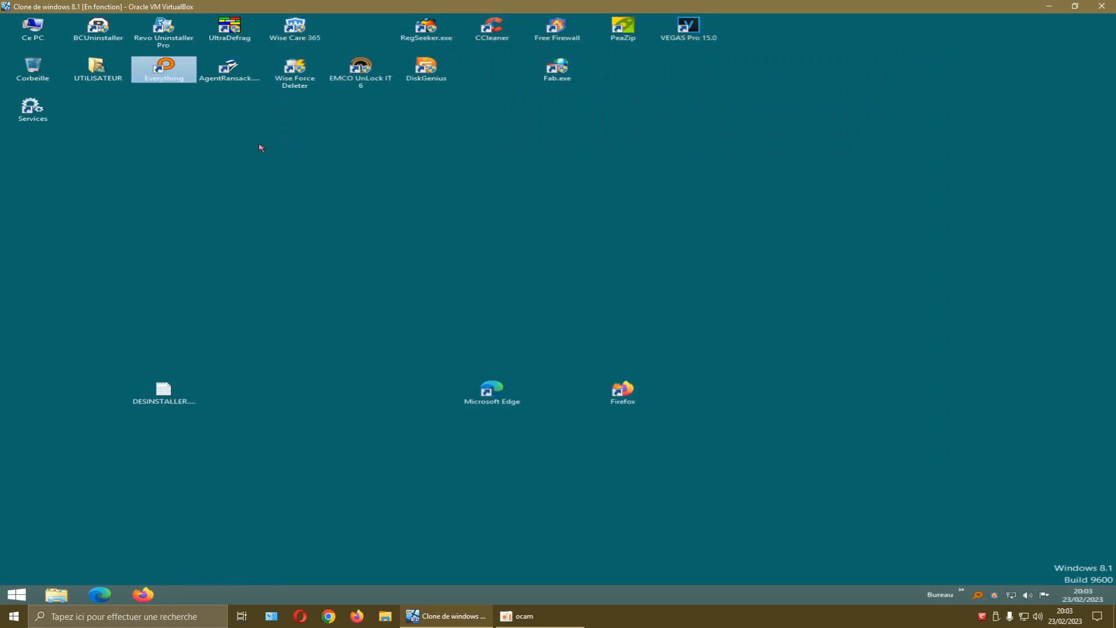
# Launch Agent Ransack, declaring personal use only (Uniquement personnel), and exit the Everything program still running in the background.
pyautogui.click(233, 78)
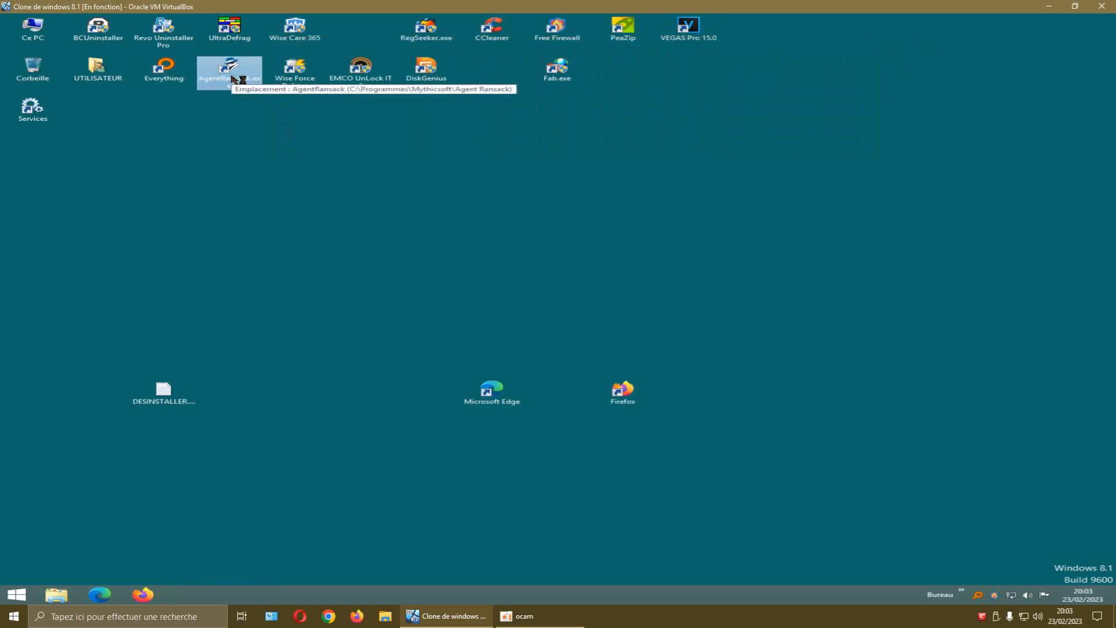
pyautogui.doubleClick(233, 78)
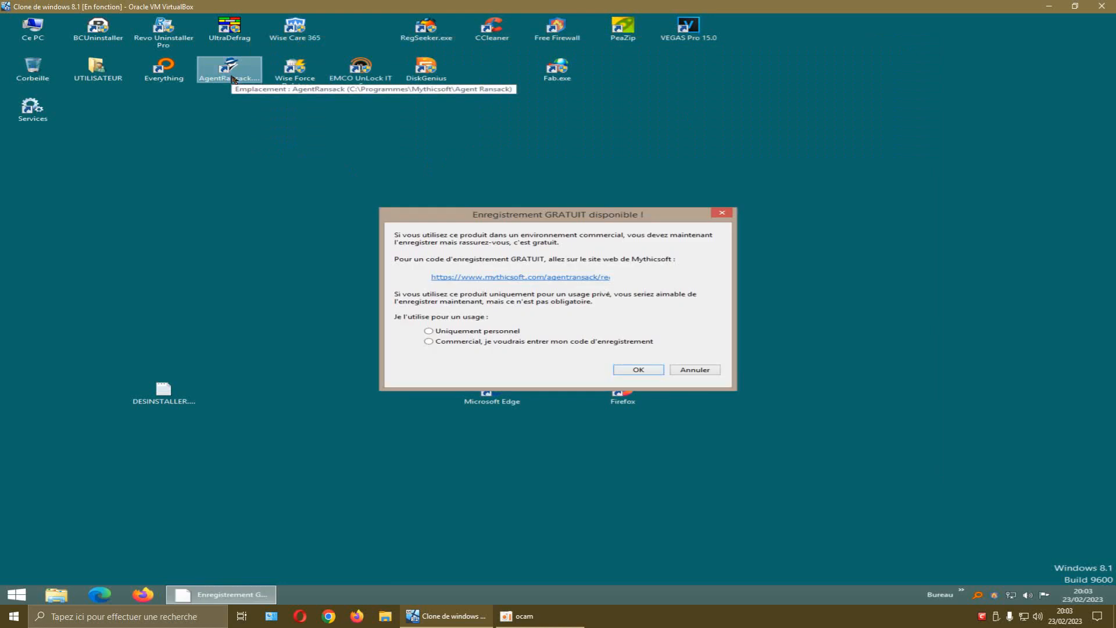
pyautogui.click(429, 332)
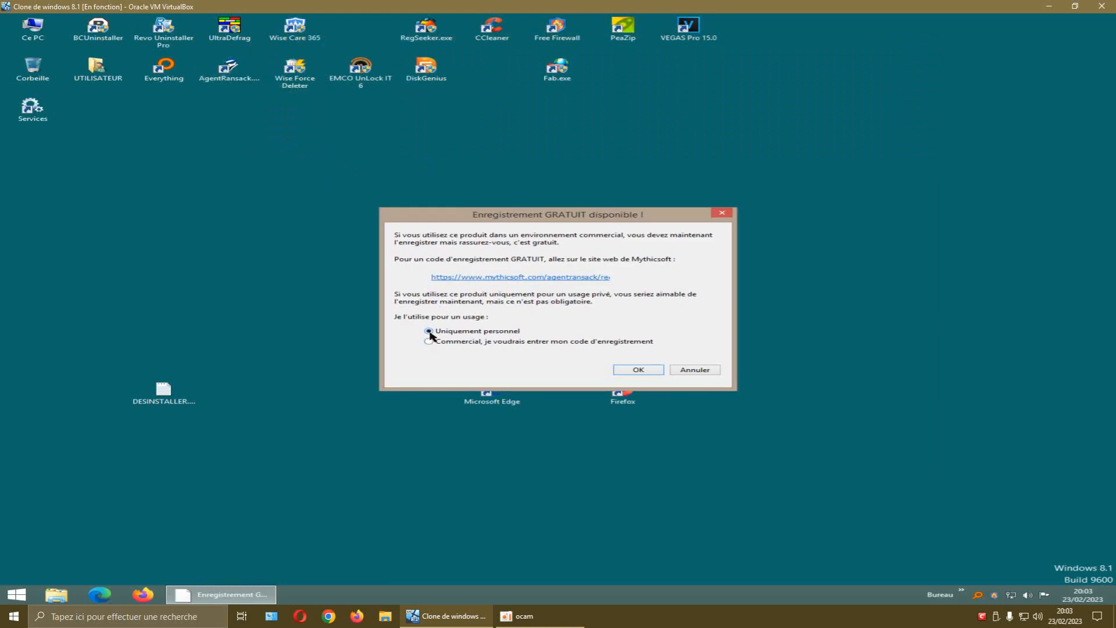
pyautogui.click(633, 373)
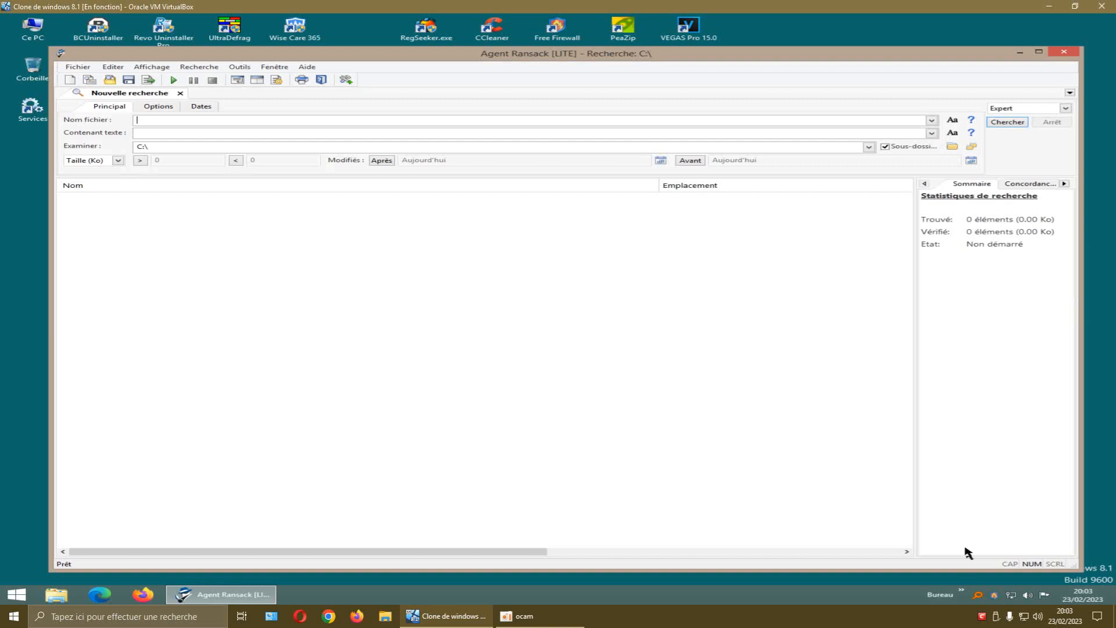
pyautogui.rightClick(979, 596)
pyautogui.click(979, 589)
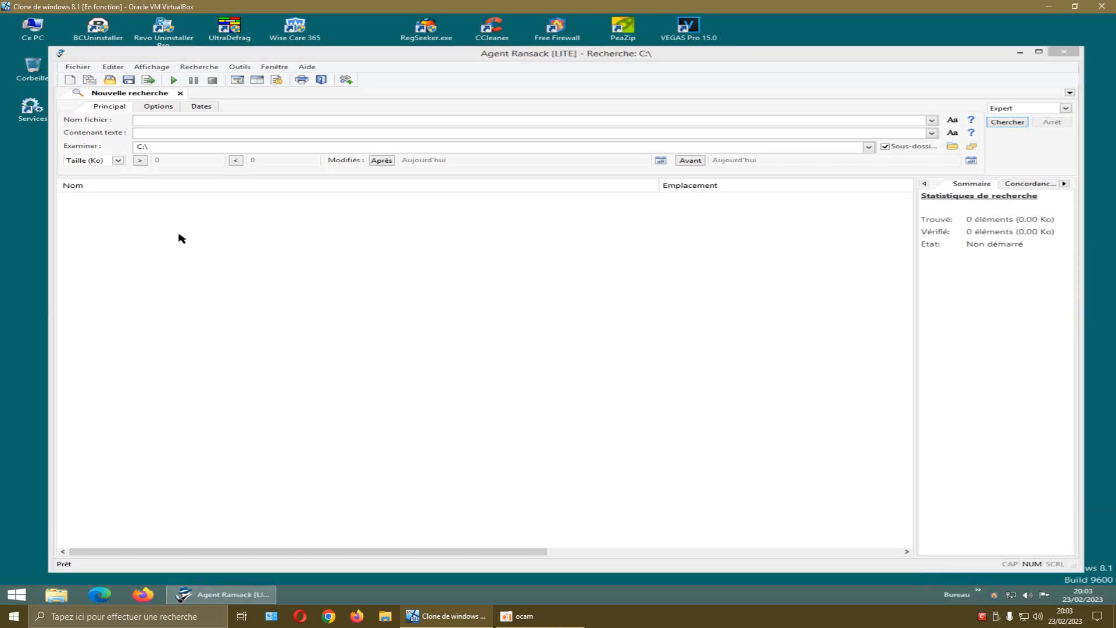
# Search drive C:\ and its subfolders for file names containing "kdenlive".
pyautogui.click(139, 121)
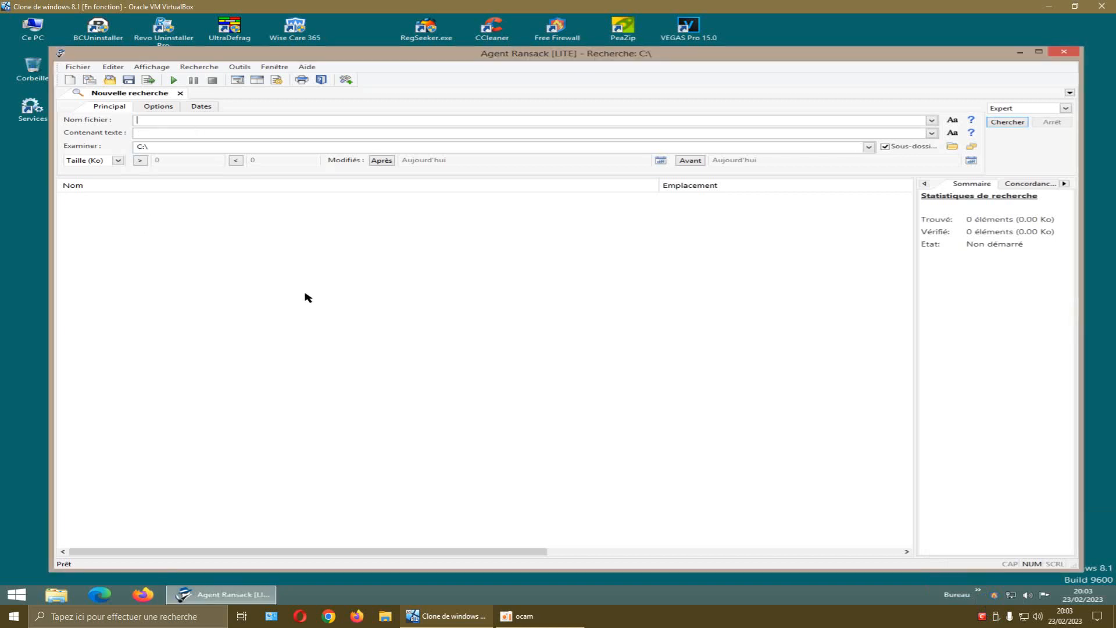
pyautogui.click(142, 121)
pyautogui.write('kdenlive')
pyautogui.click(1009, 124)
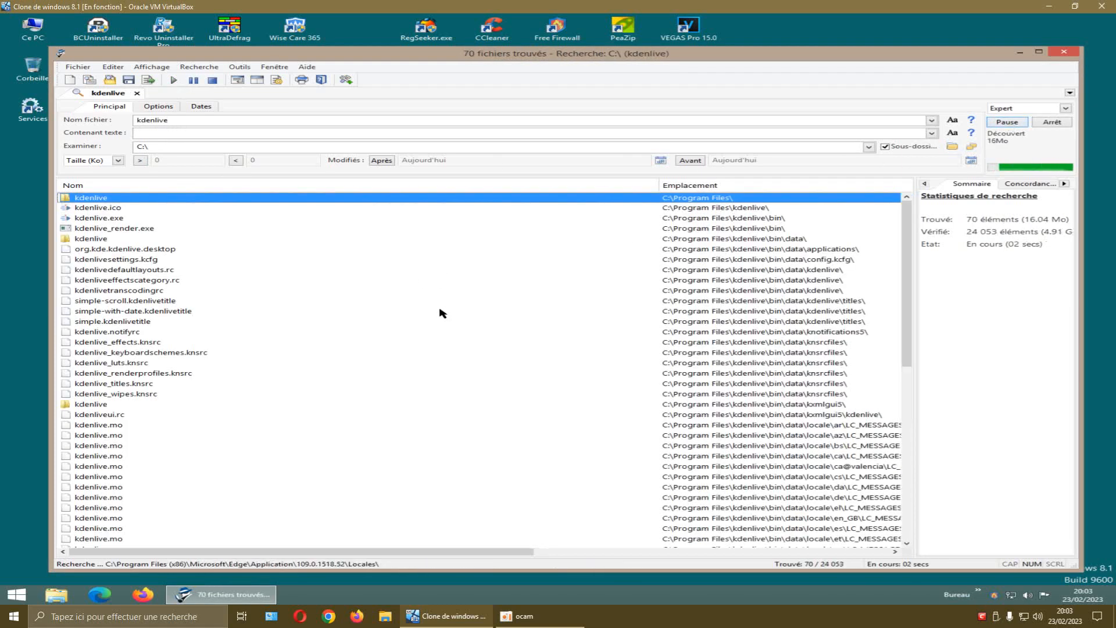
# Narrow the name column to reveal the locations, and examine the kdenlive entries under AppData\Local near the end of the results.
pyautogui.moveTo(658, 185); pyautogui.dragTo(382, 188)
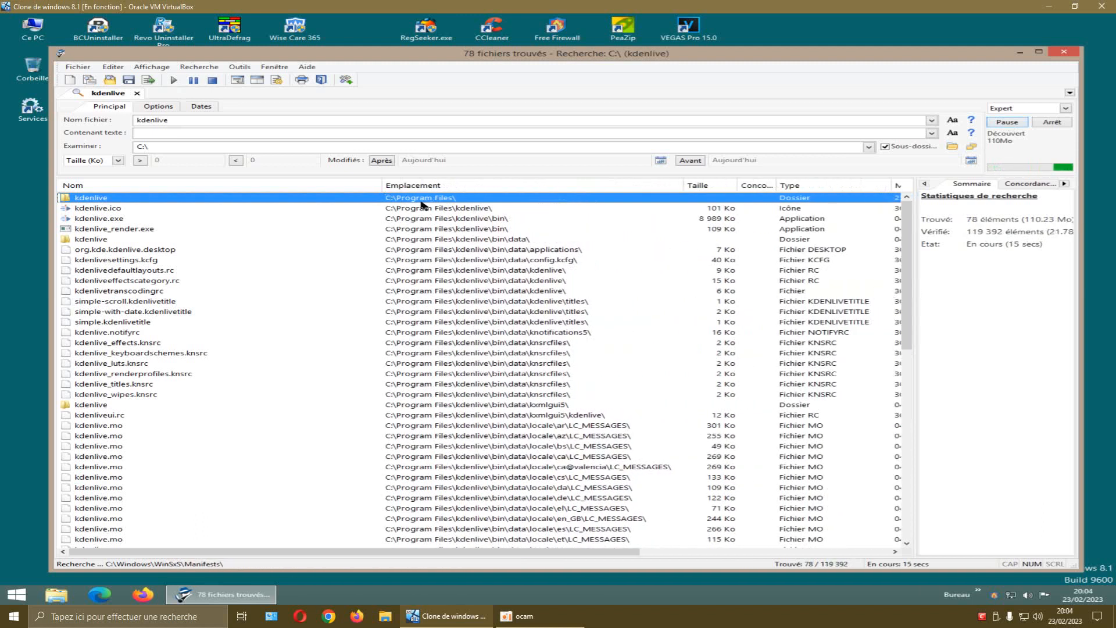
pyautogui.scroll(-9, 457, 276)
pyautogui.scroll(-6, 483, 303)
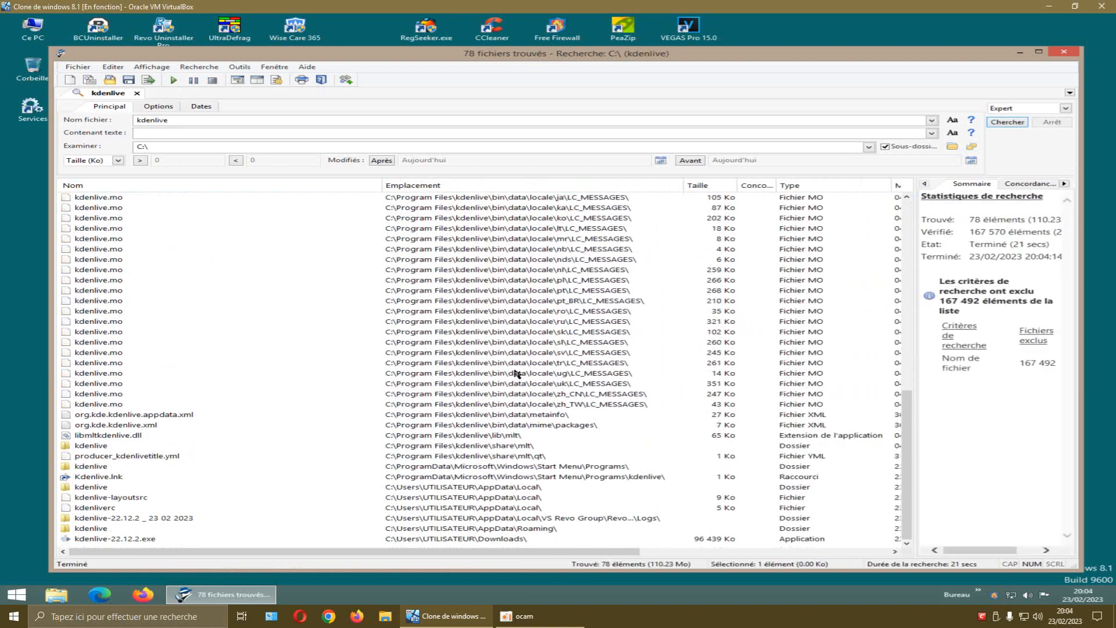
pyautogui.click(502, 488)
pyautogui.click(503, 499)
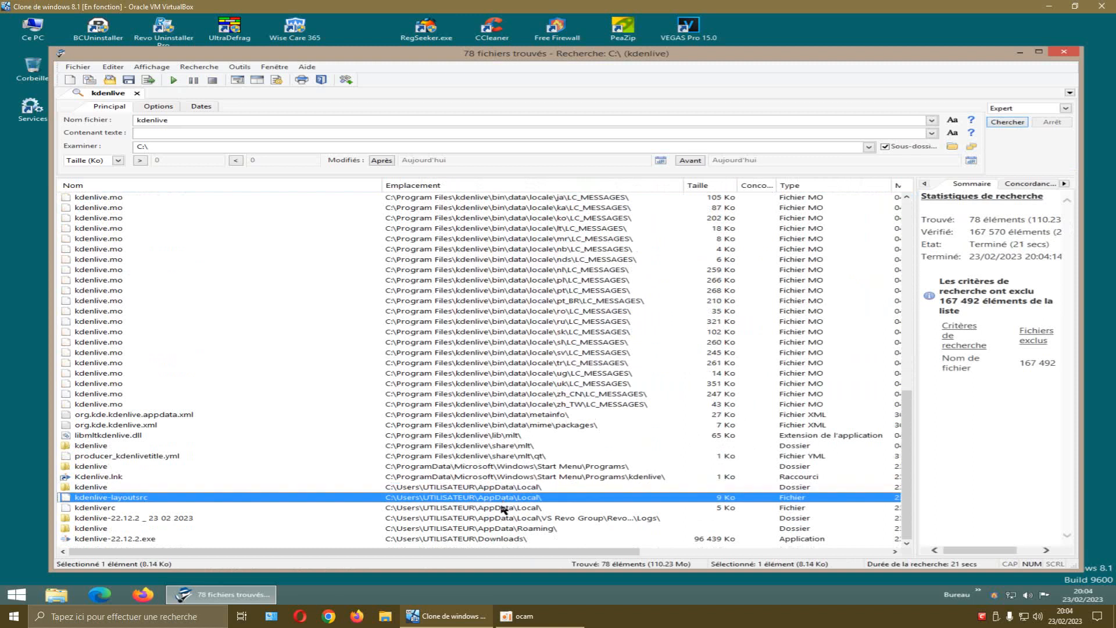
# Examine the remaining kdenlive results, including the installer in Downloads and the Program Files entries, and close Agent Ransack.
pyautogui.click(505, 540)
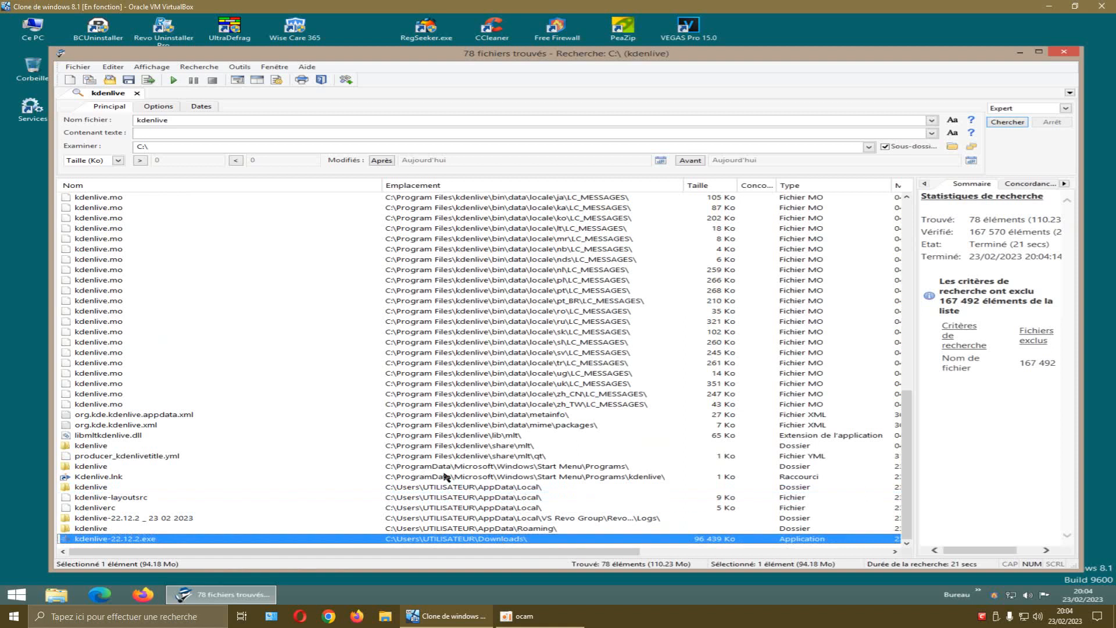
pyautogui.scroll(1, 445, 434)
pyautogui.scroll(14, 445, 433)
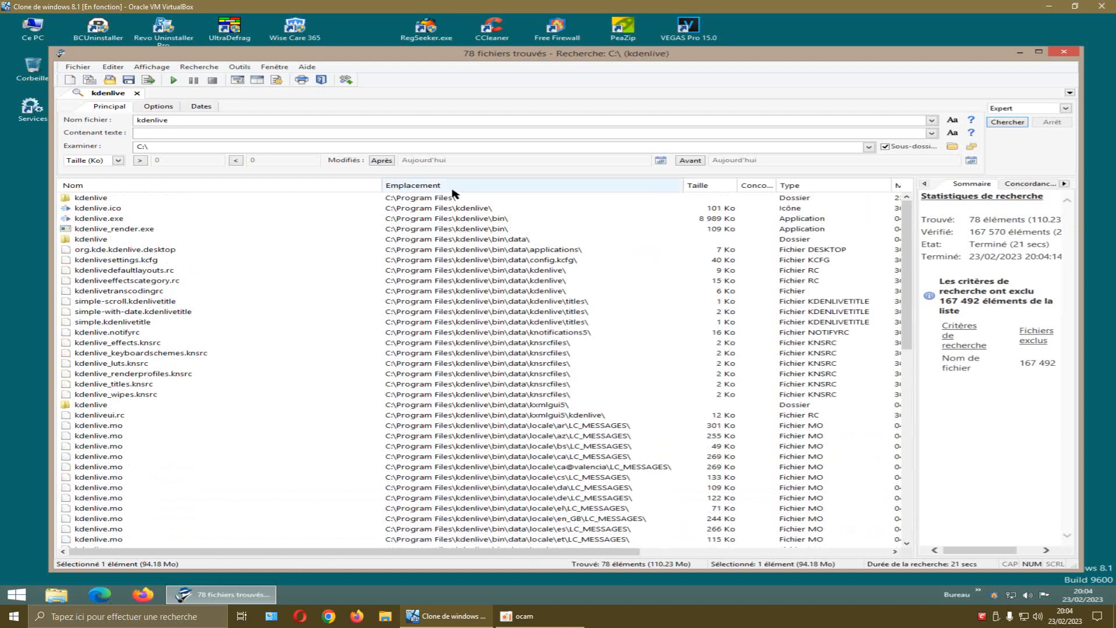
pyautogui.click(1065, 53)
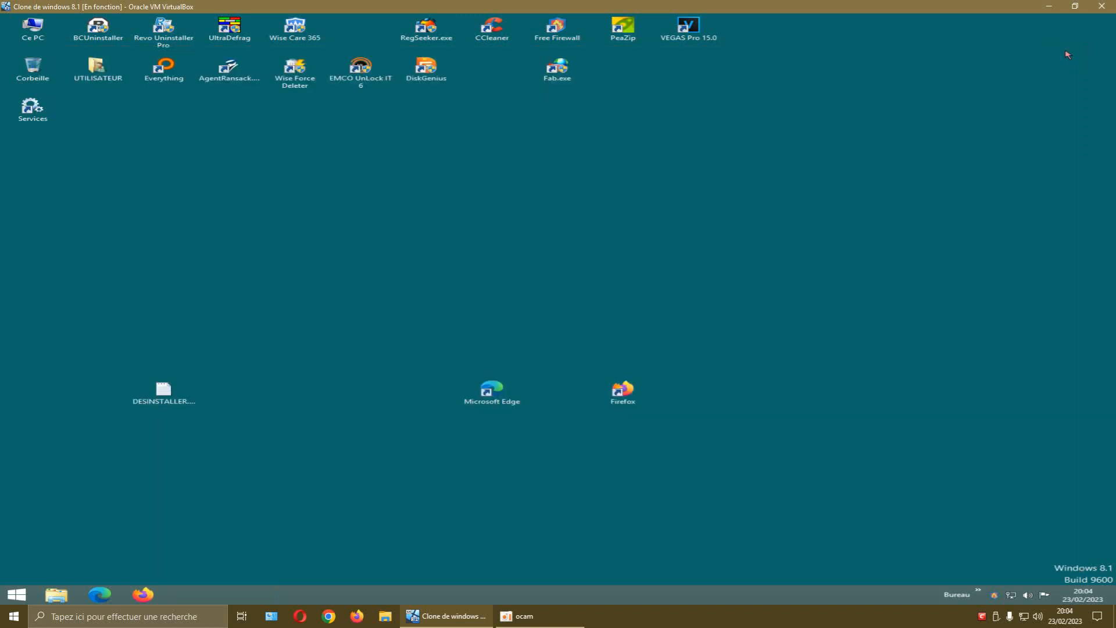
# Refresh the virtual machine's desktop and restart Windows 8.1.
pyautogui.rightClick(491, 168)
pyautogui.click(537, 193)
pyautogui.click(20, 596)
pyautogui.click(35, 552)
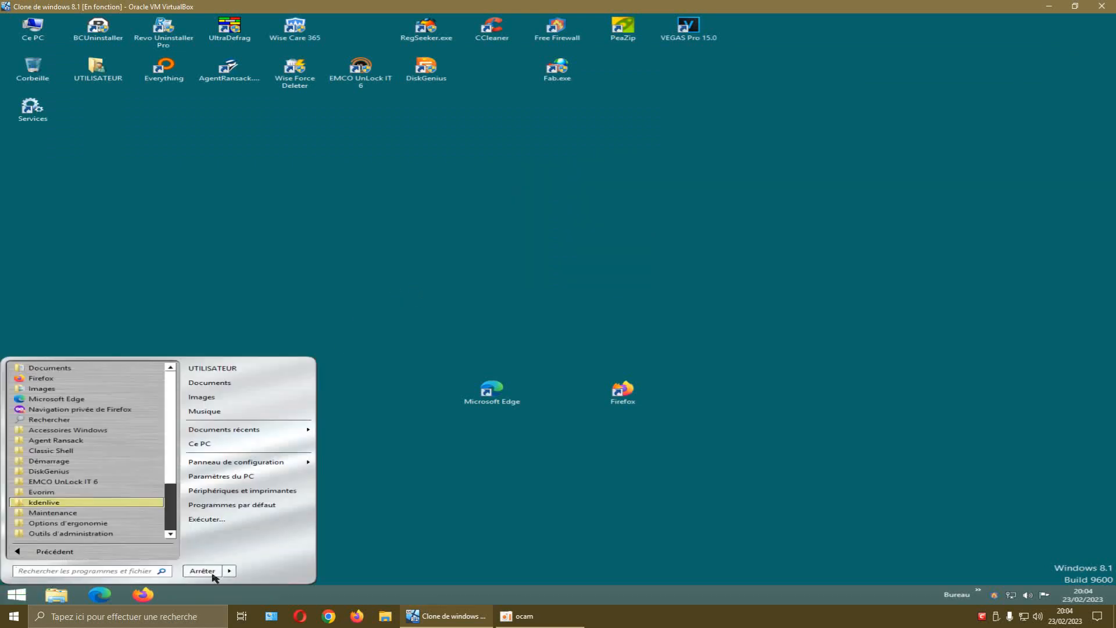
pyautogui.click(229, 571)
pyautogui.click(259, 572)
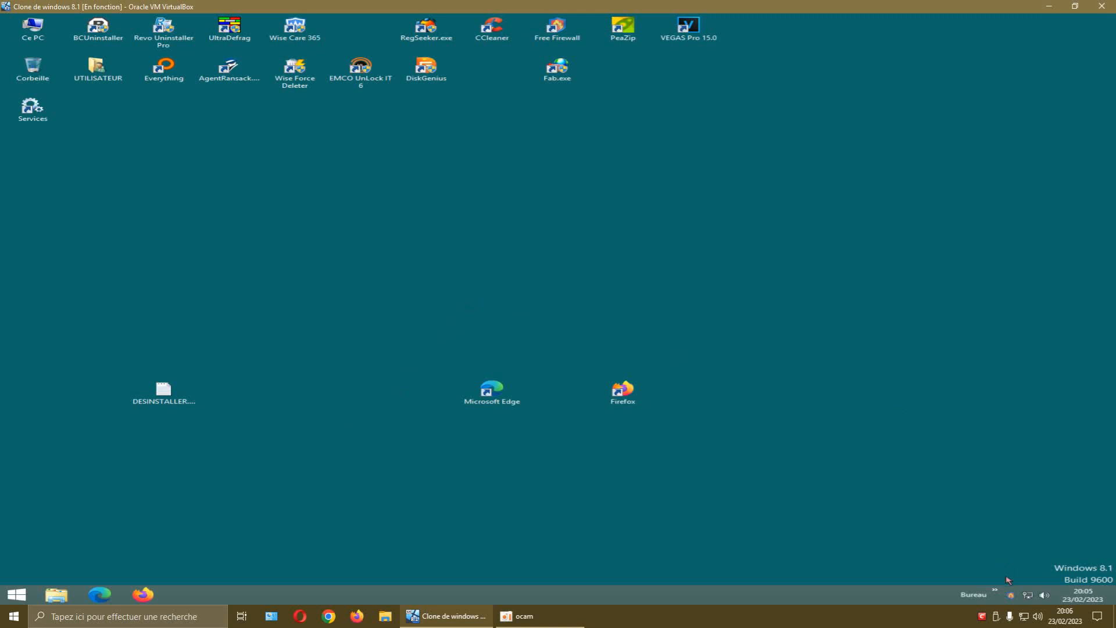
# Open FreeFirewall, examine its general settings down to the default rule, and close its windows.
pyautogui.click(1013, 596)
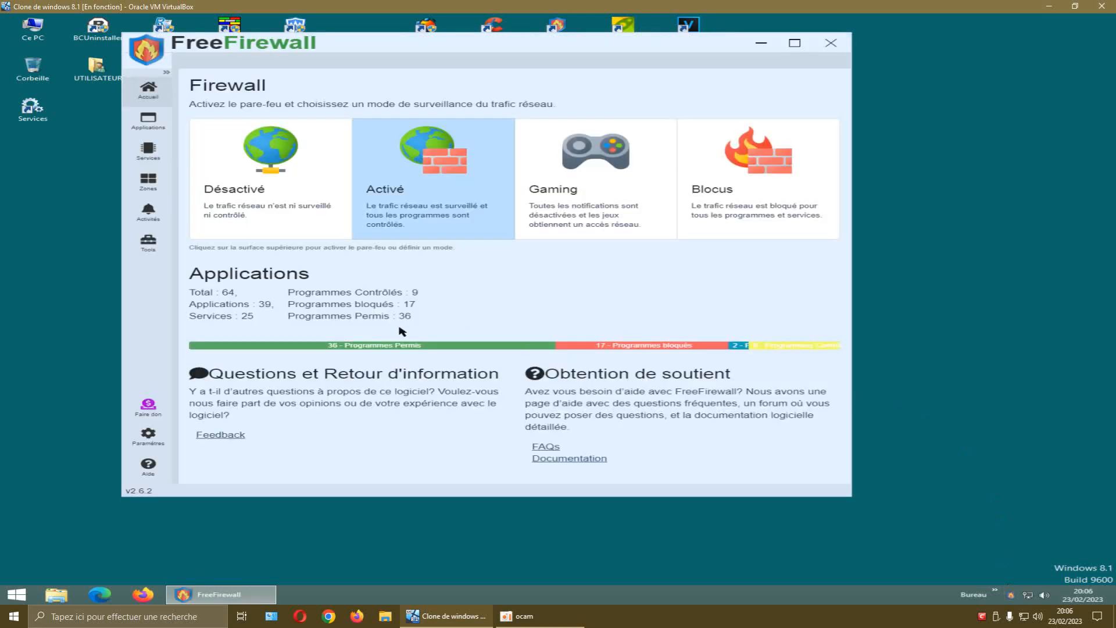
pyautogui.click(156, 443)
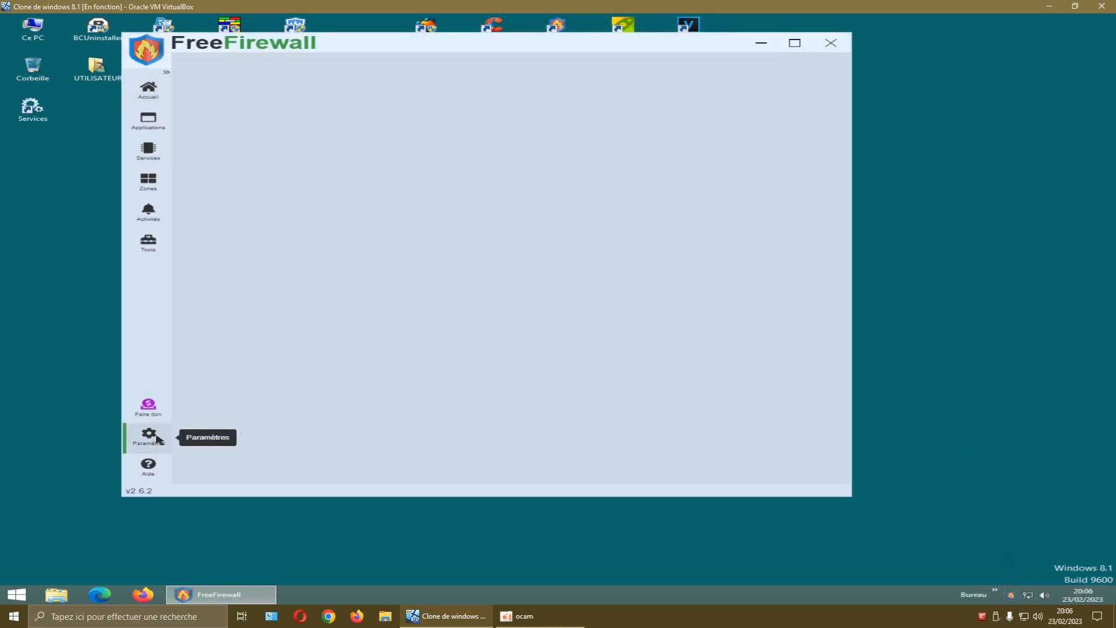
pyautogui.scroll(-2, 470, 312)
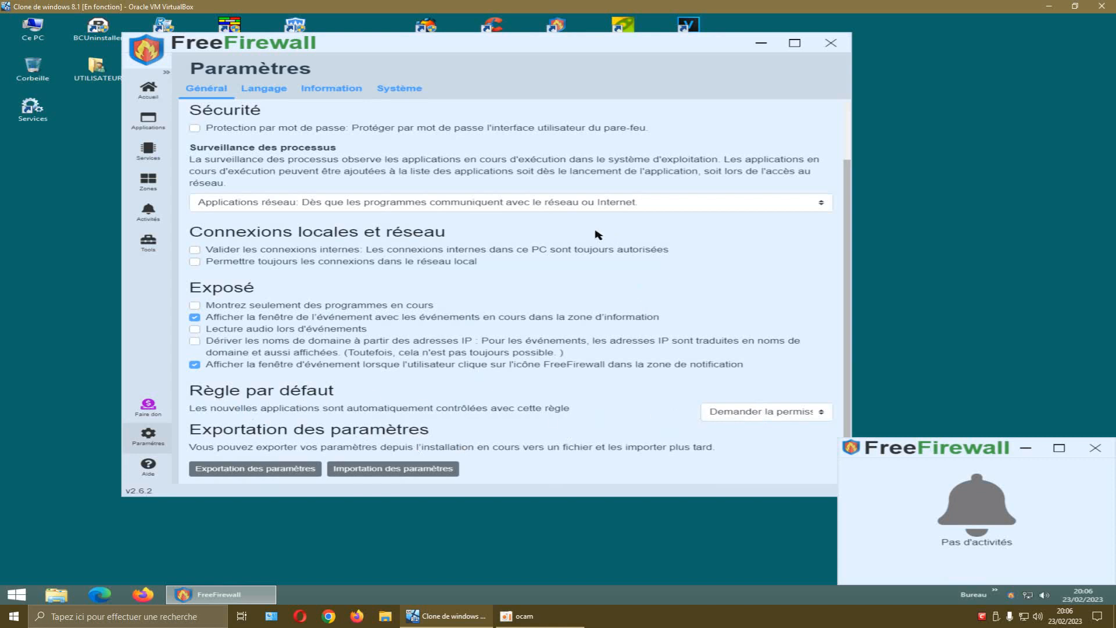
pyautogui.click(831, 45)
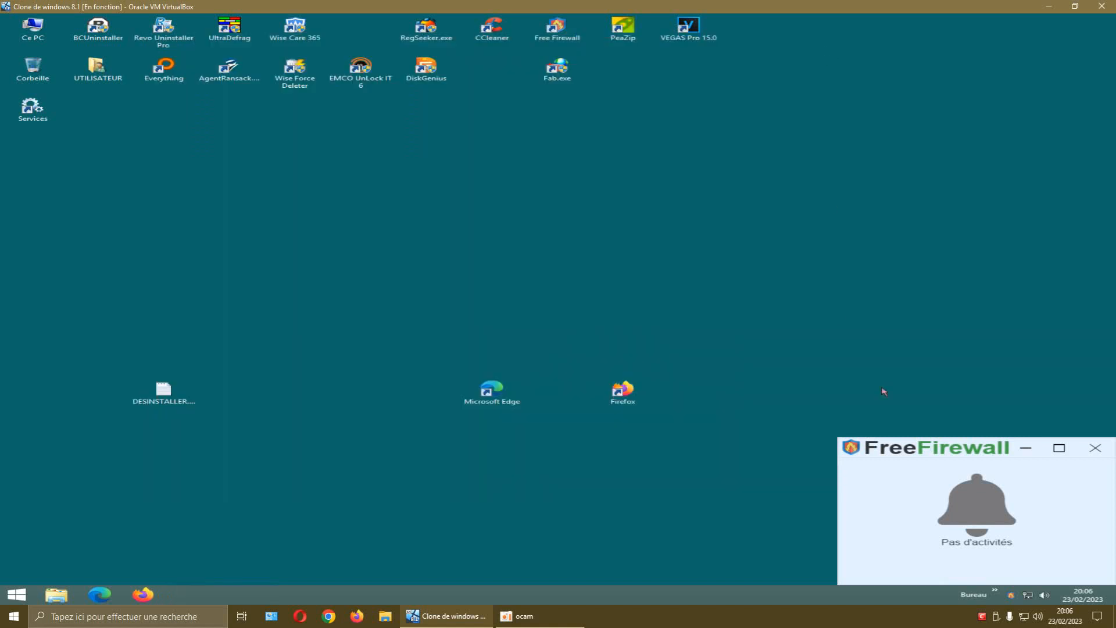
pyautogui.click(1092, 451)
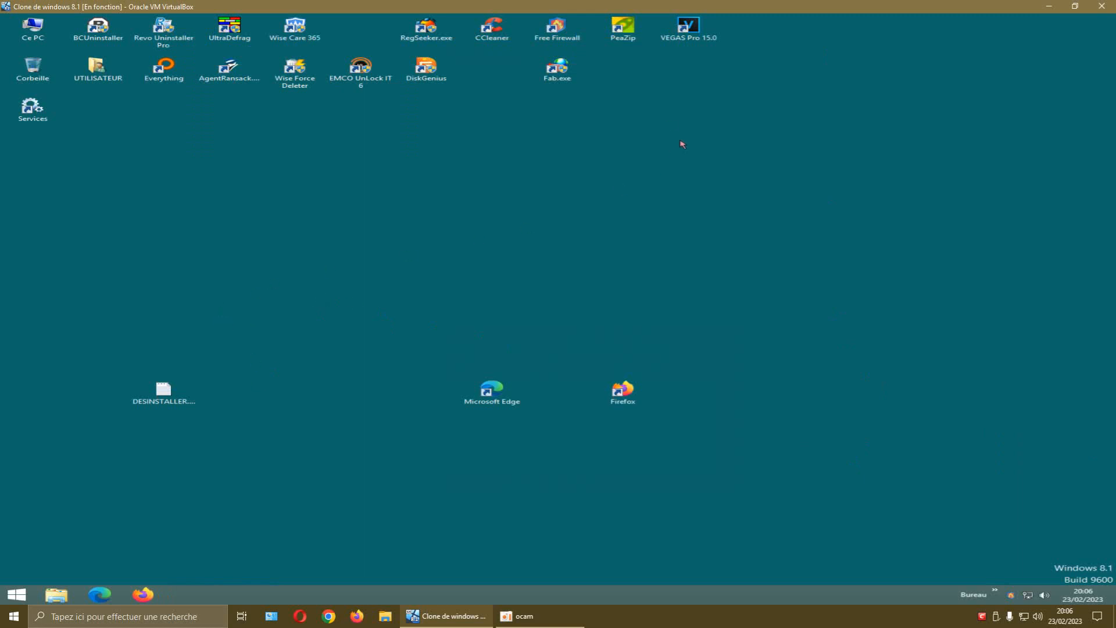
# Launch Revo Uninstaller Pro with permission to make changes, and shift its window slightly.
pyautogui.doubleClick(165, 35)
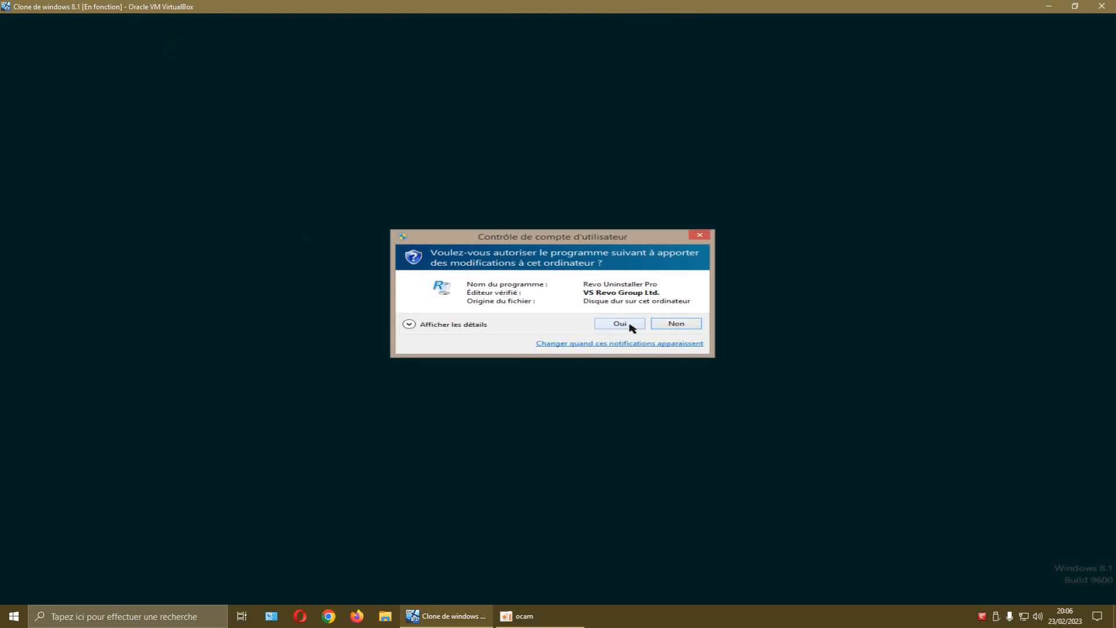
pyautogui.click(632, 325)
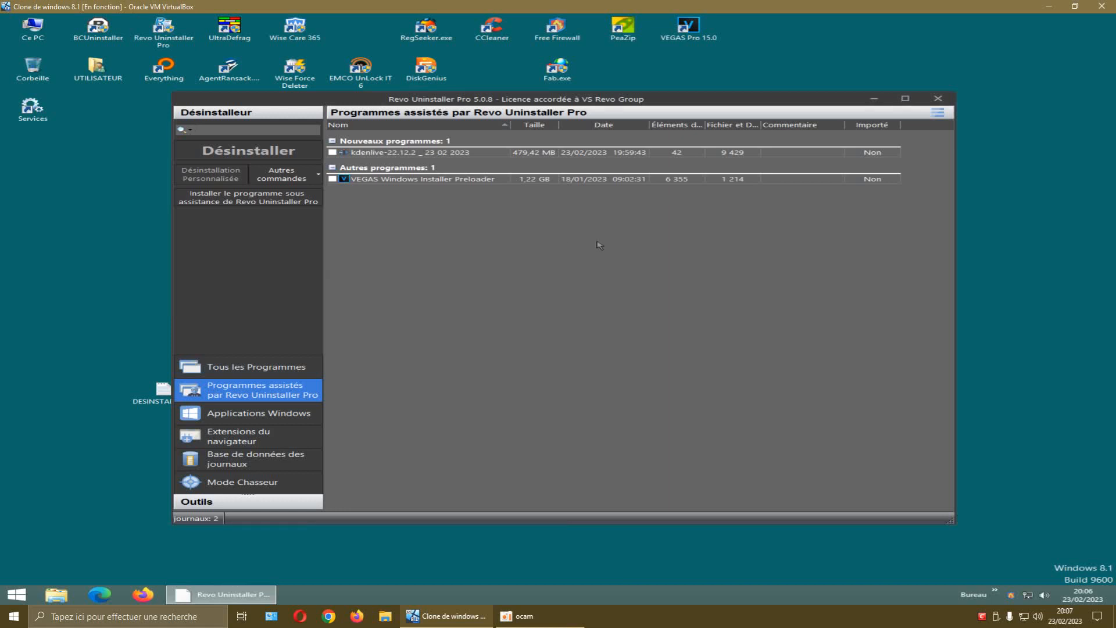
pyautogui.moveTo(664, 104); pyautogui.dragTo(657, 97)
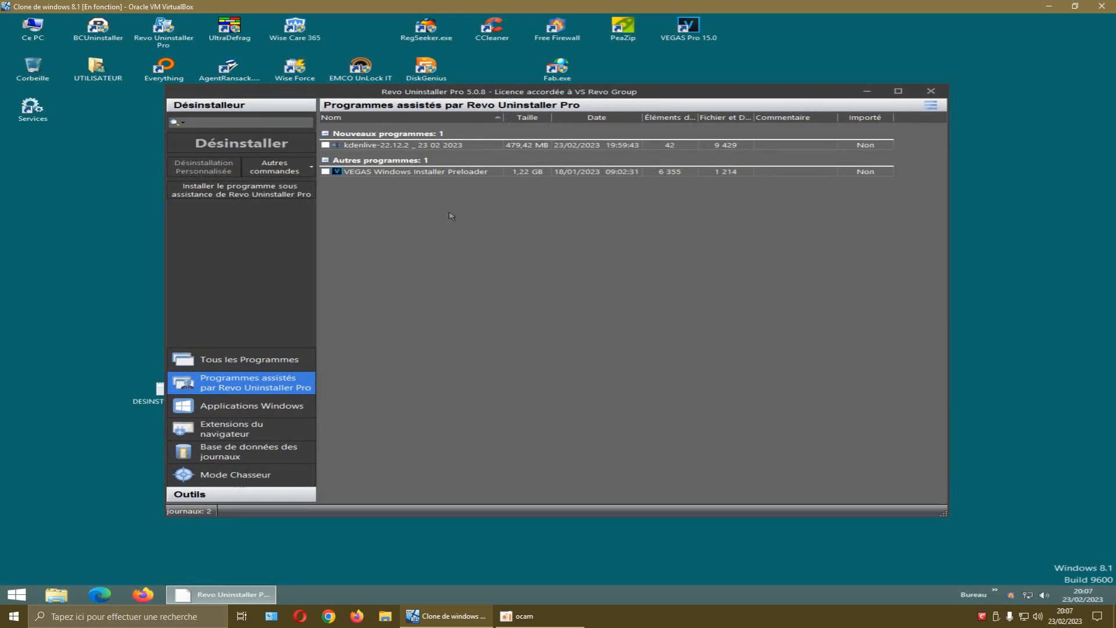
# Uninstall the monitored program kdenlive-22.12.2 _ 23 02 2023 in Revo Uninstaller Pro.
pyautogui.click(327, 146)
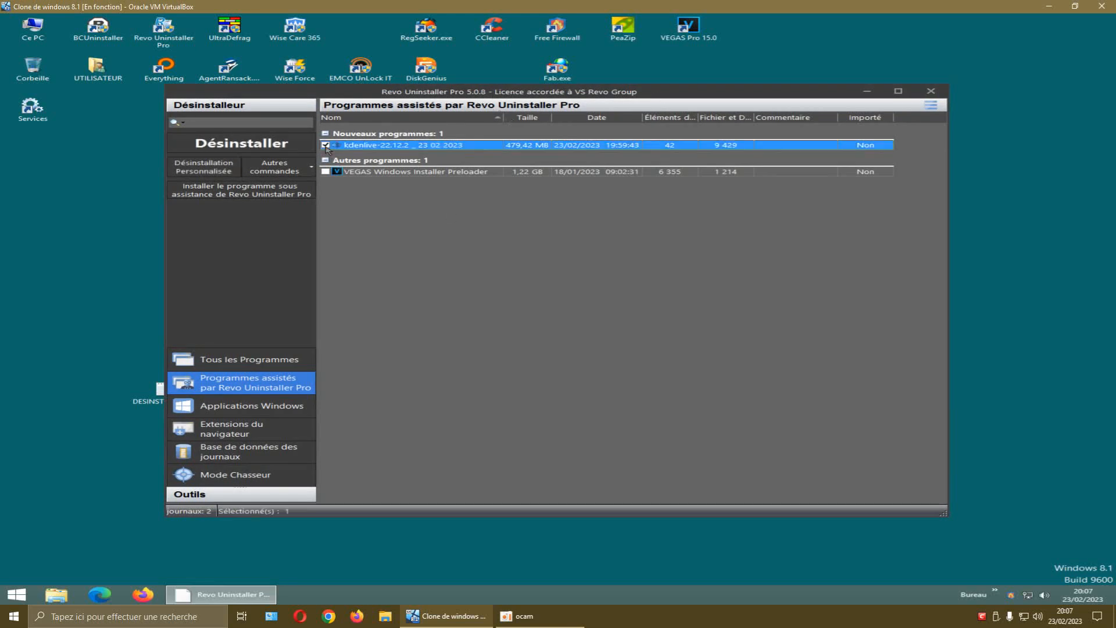
pyautogui.rightClick(411, 147)
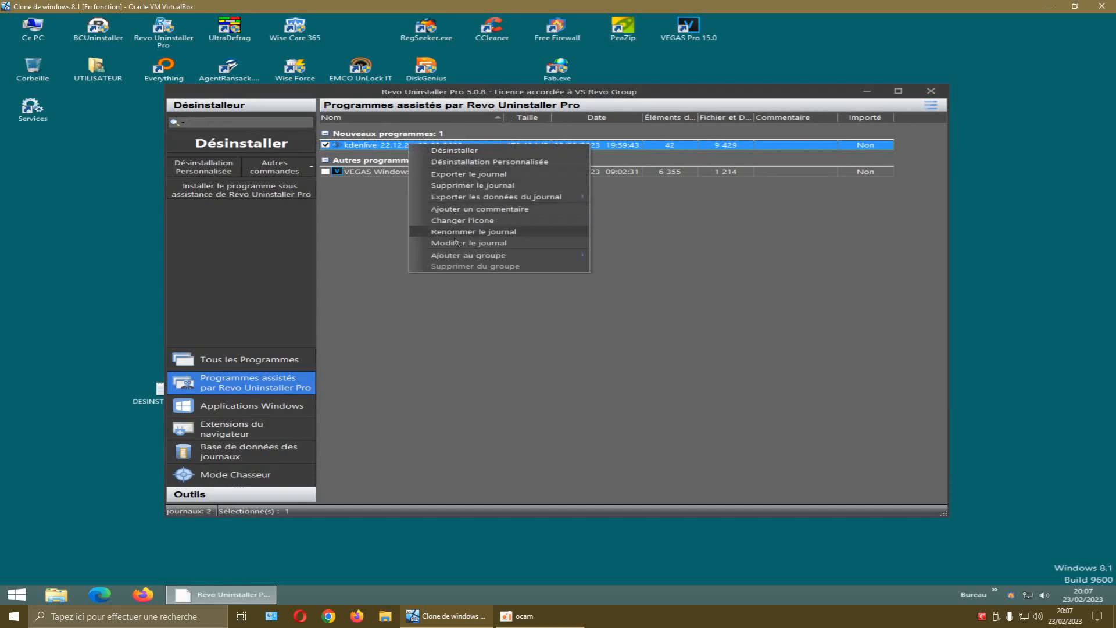
pyautogui.click(368, 218)
pyautogui.click(330, 147)
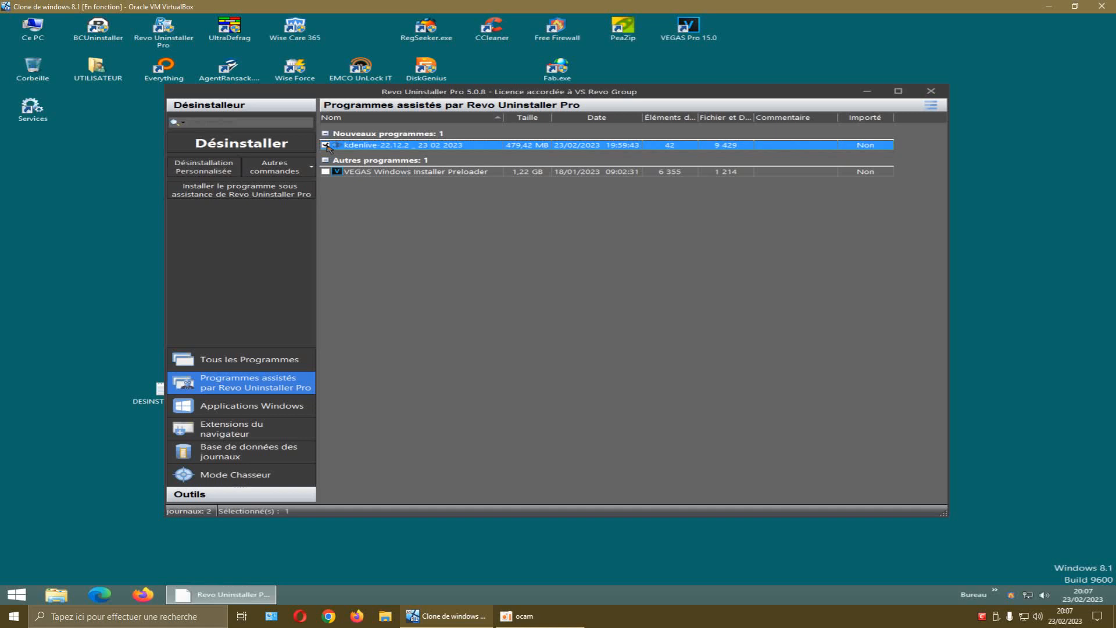
pyautogui.click(265, 145)
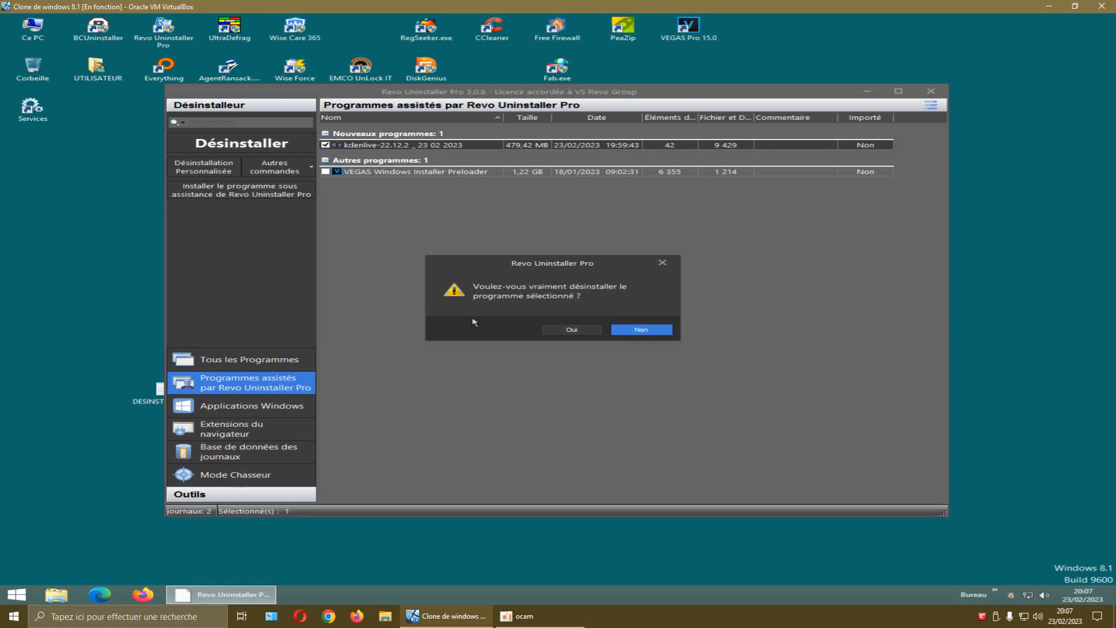
pyautogui.click(569, 331)
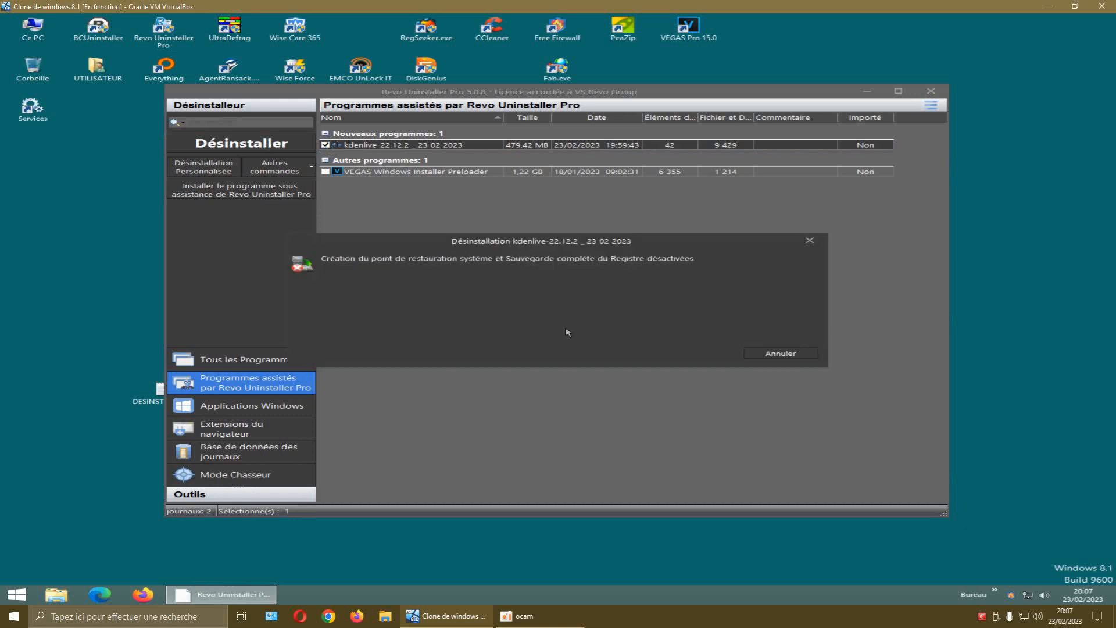
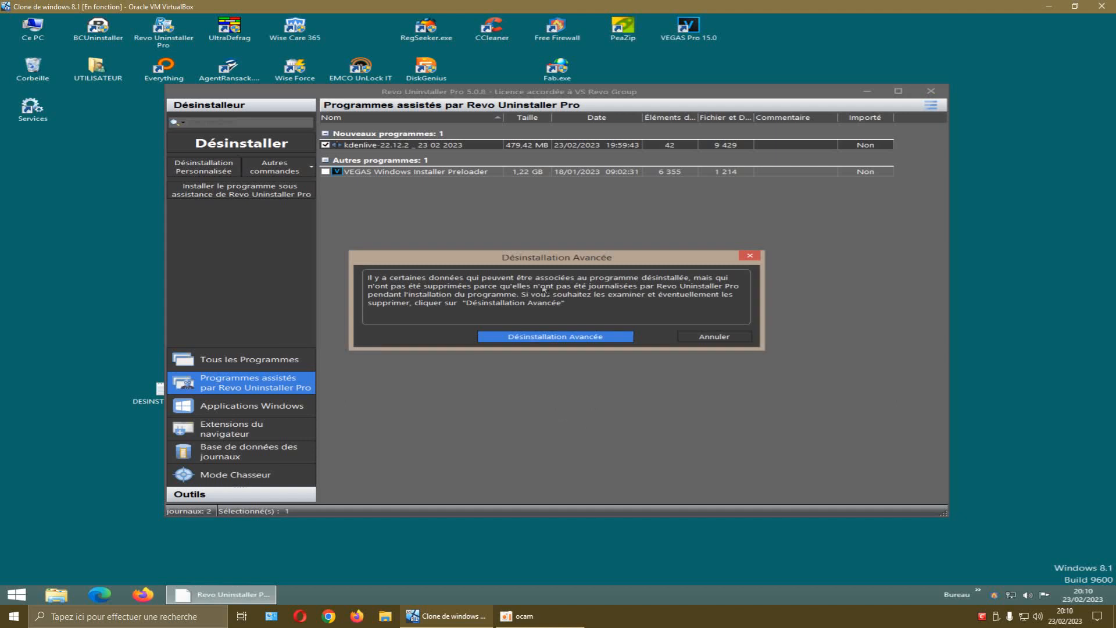
# Run Désinstallation Avancée, enlarge the leftover registry list to read the full key names, select all entries, and finish.
pyautogui.moveTo(557, 263); pyautogui.dragTo(572, 259)
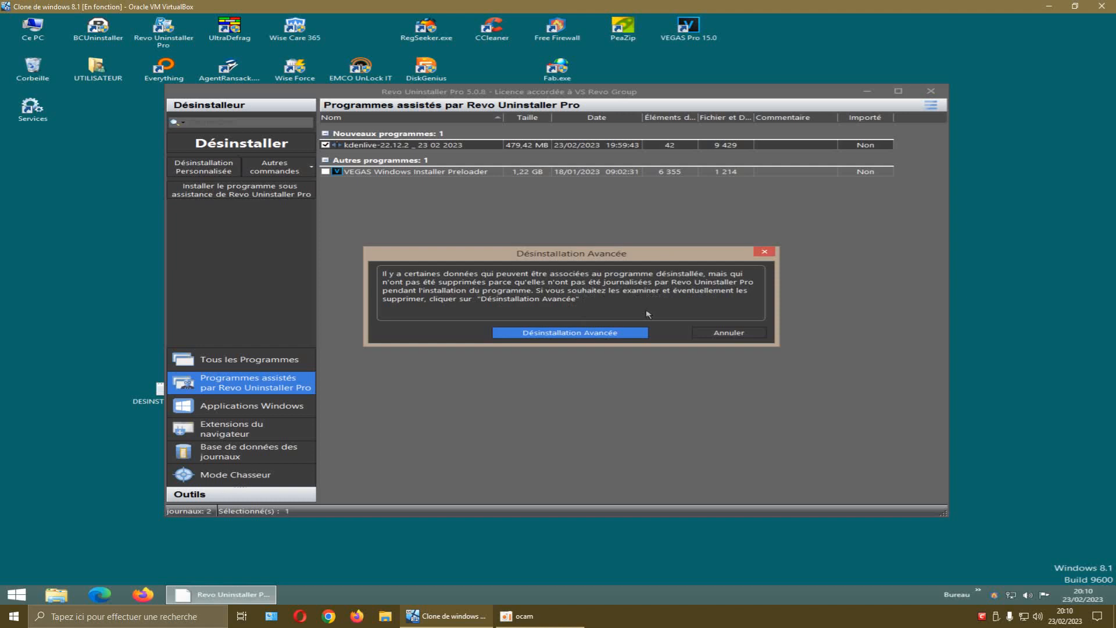
pyautogui.click(593, 333)
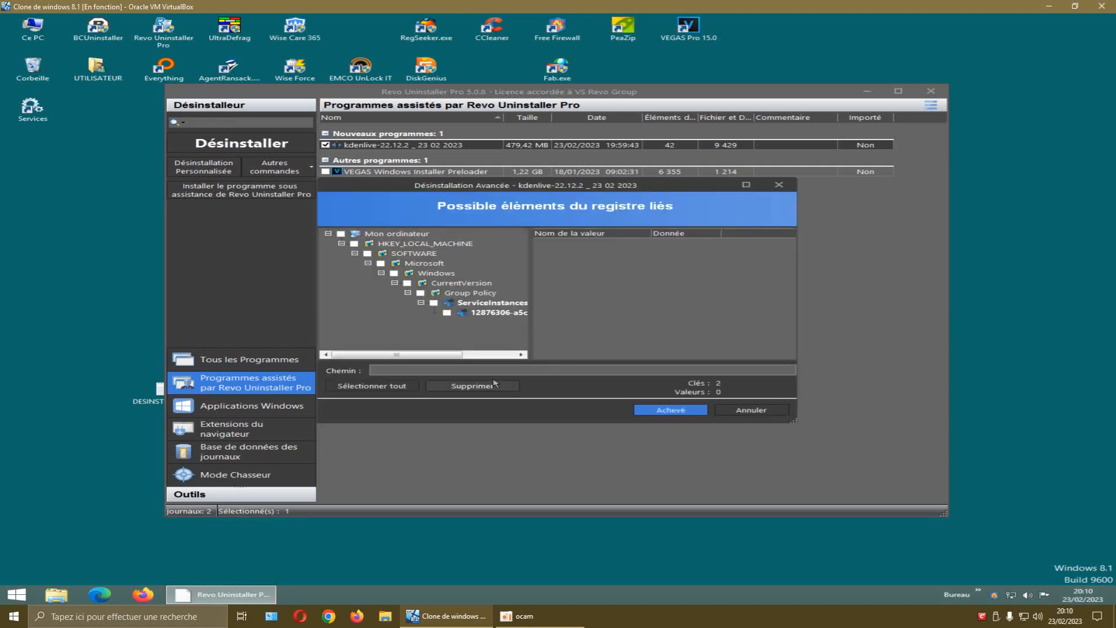
pyautogui.moveTo(617, 189); pyautogui.dragTo(336, 43)
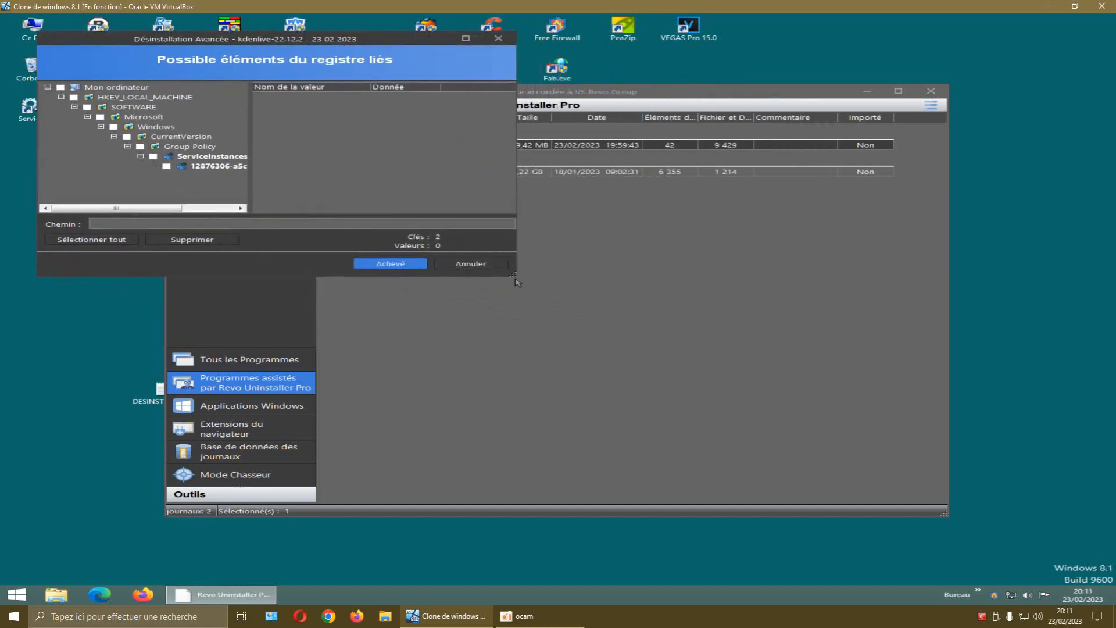
pyautogui.moveTo(514, 276); pyautogui.dragTo(573, 352)
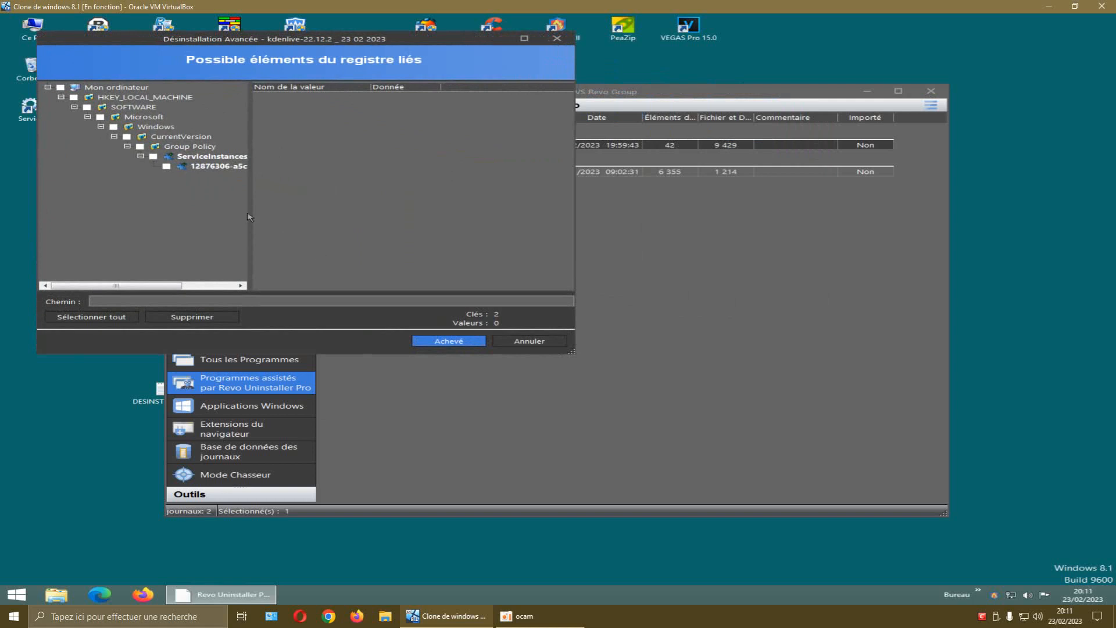
pyautogui.moveTo(250, 217); pyautogui.dragTo(322, 215)
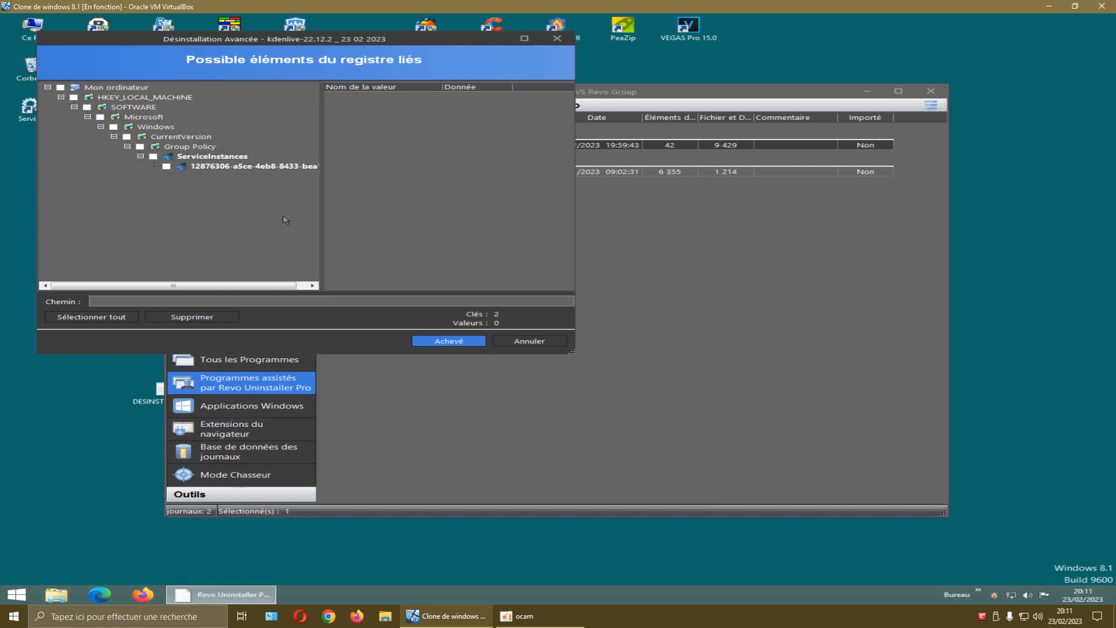
pyautogui.moveTo(322, 203); pyautogui.dragTo(379, 206)
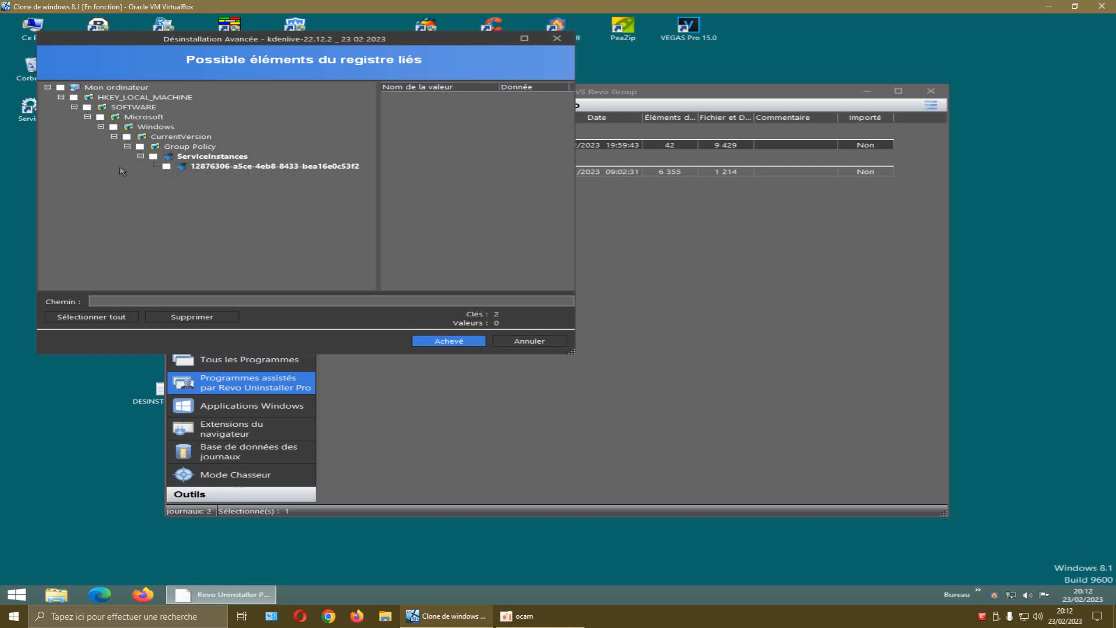
pyautogui.click(113, 319)
pyautogui.click(455, 341)
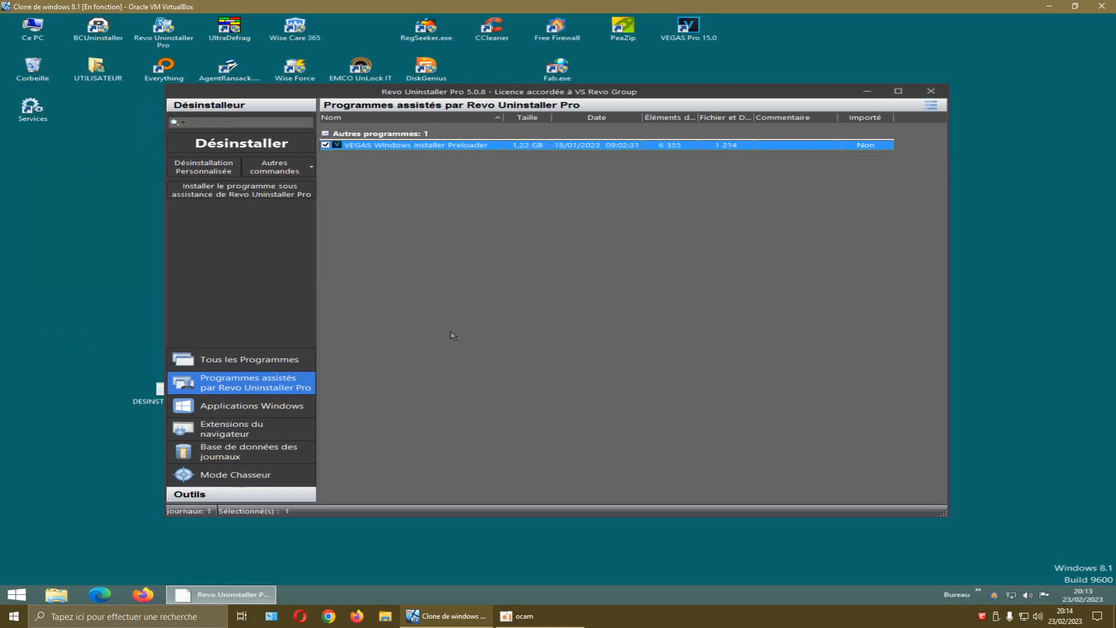
# Inspect the properties of the kdenlive-22.12.2 _ 23 02 2023 folder in the Recycle Bin, and close the bin.
pyautogui.click(33, 73)
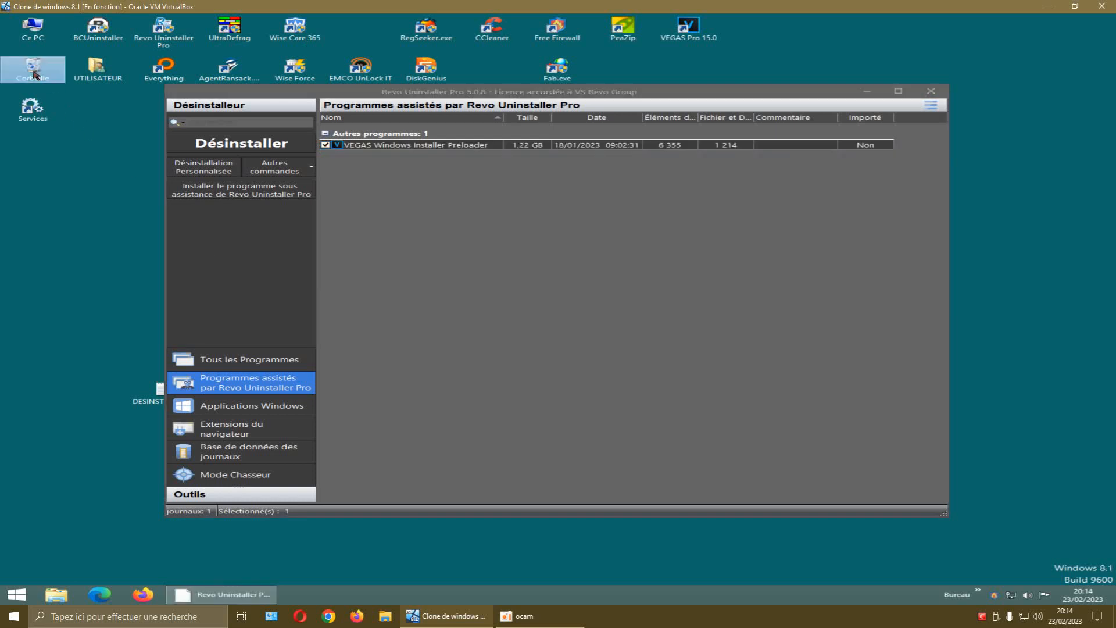
pyautogui.doubleClick(33, 73)
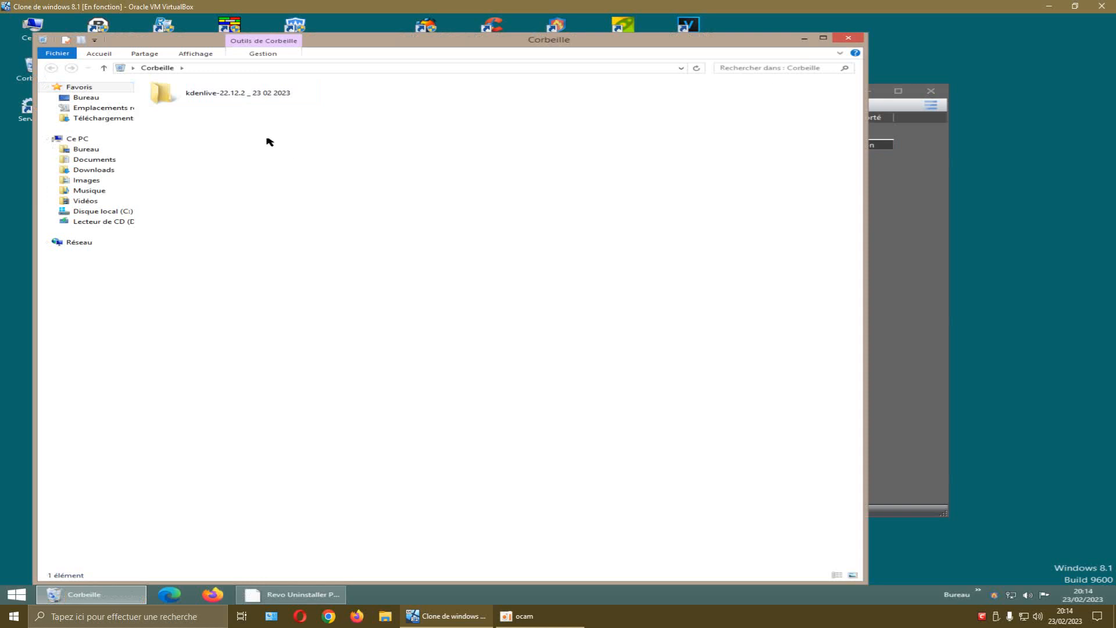
pyautogui.rightClick(256, 100)
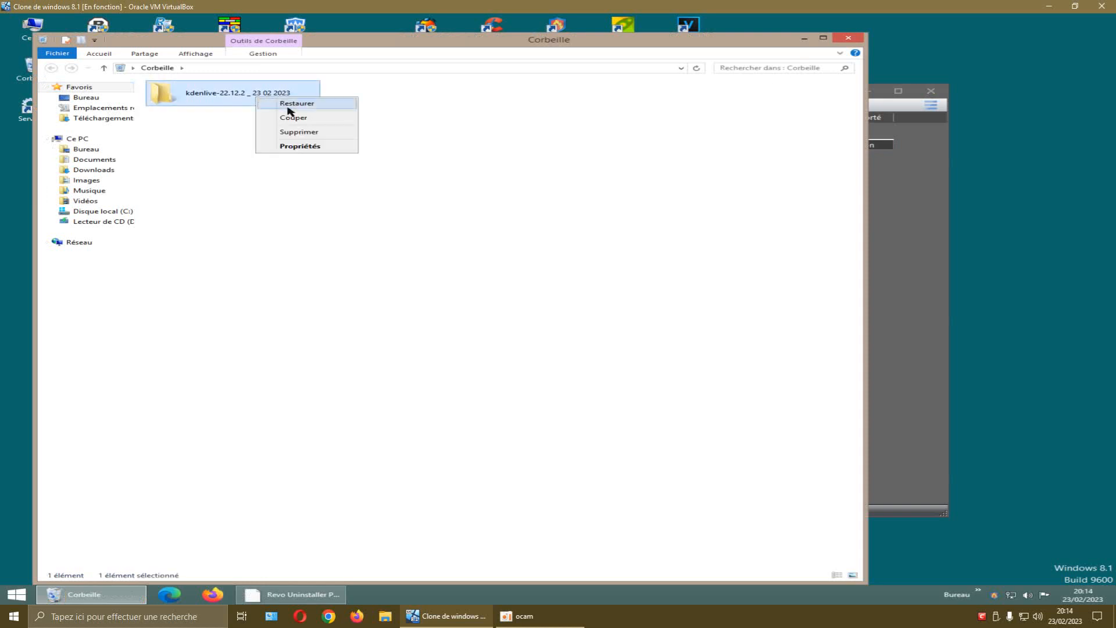
pyautogui.click(292, 143)
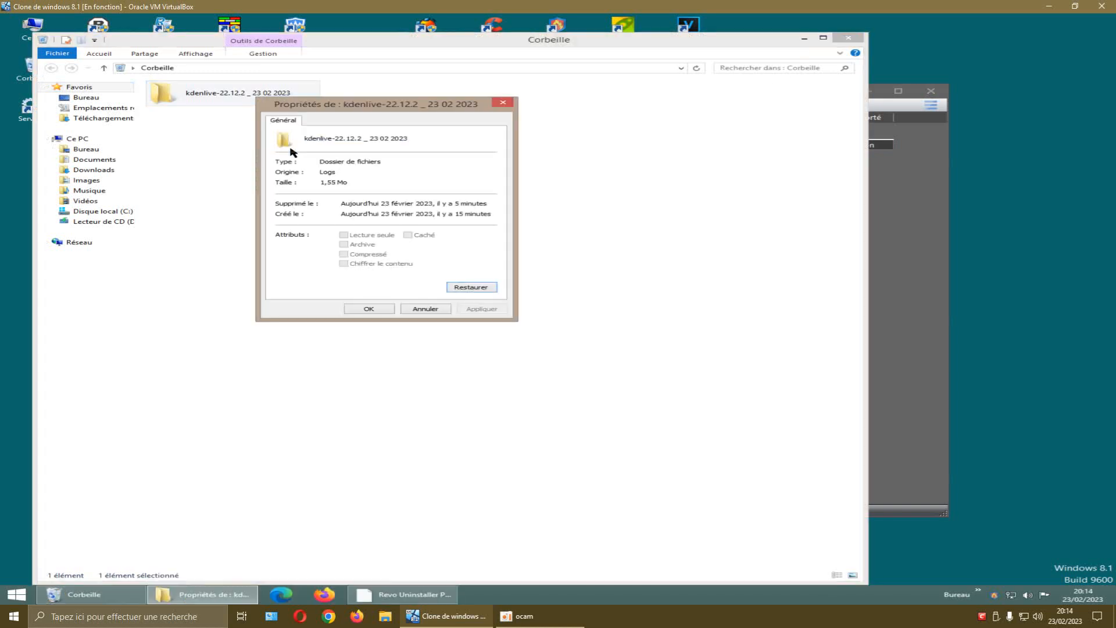
pyautogui.click(501, 104)
pyautogui.click(849, 39)
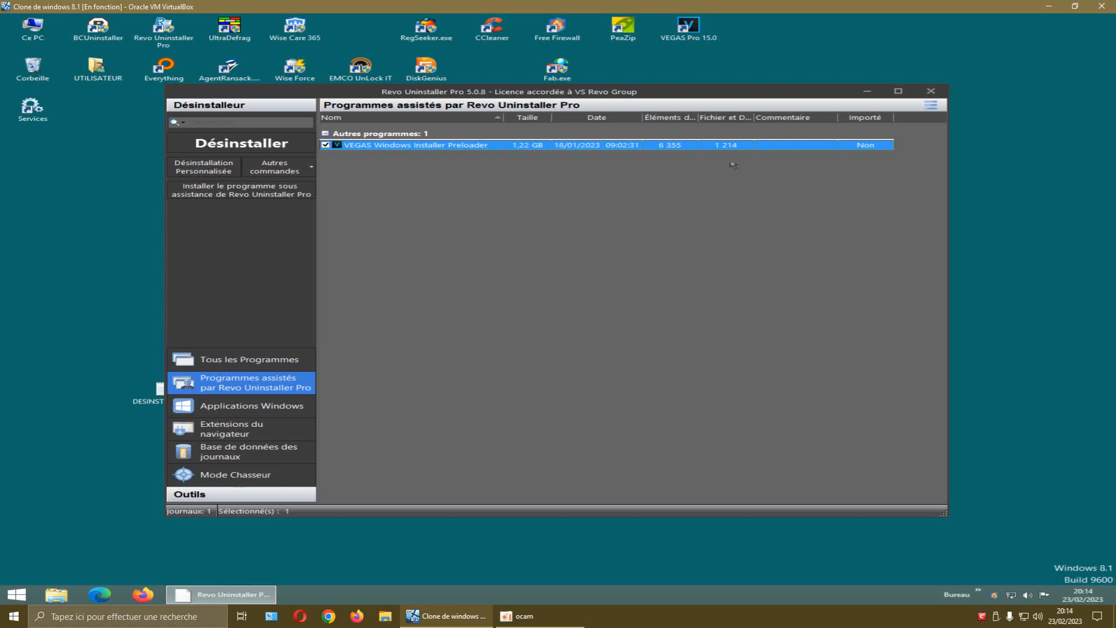
# Close Revo Uninstaller Pro and permanently empty the Recycle Bin.
pyautogui.click(931, 92)
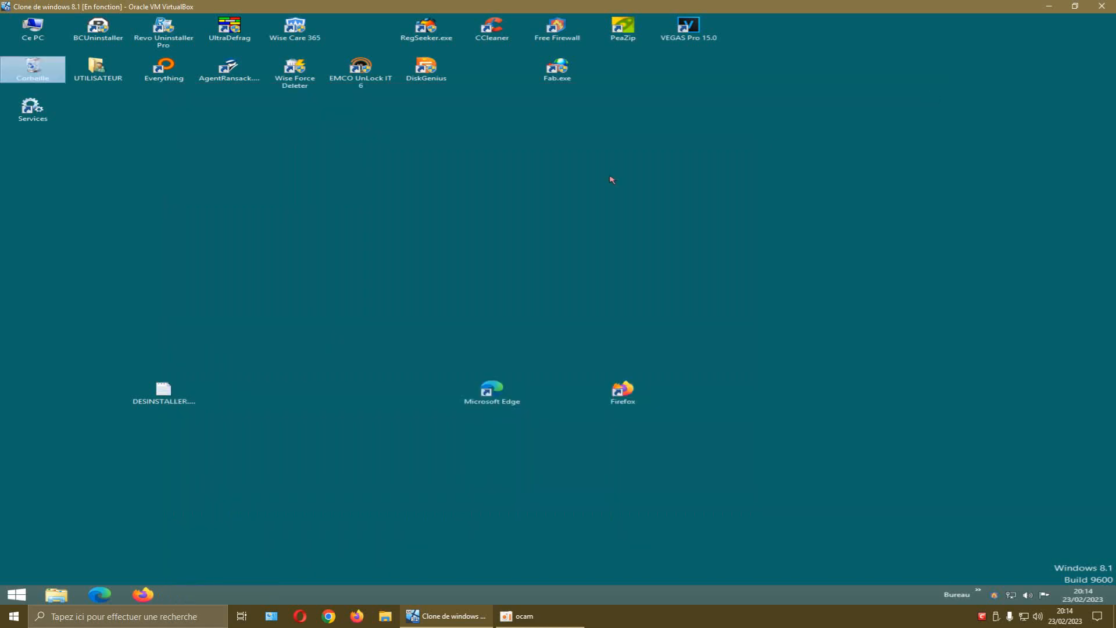
pyautogui.rightClick(34, 69)
pyautogui.click(92, 89)
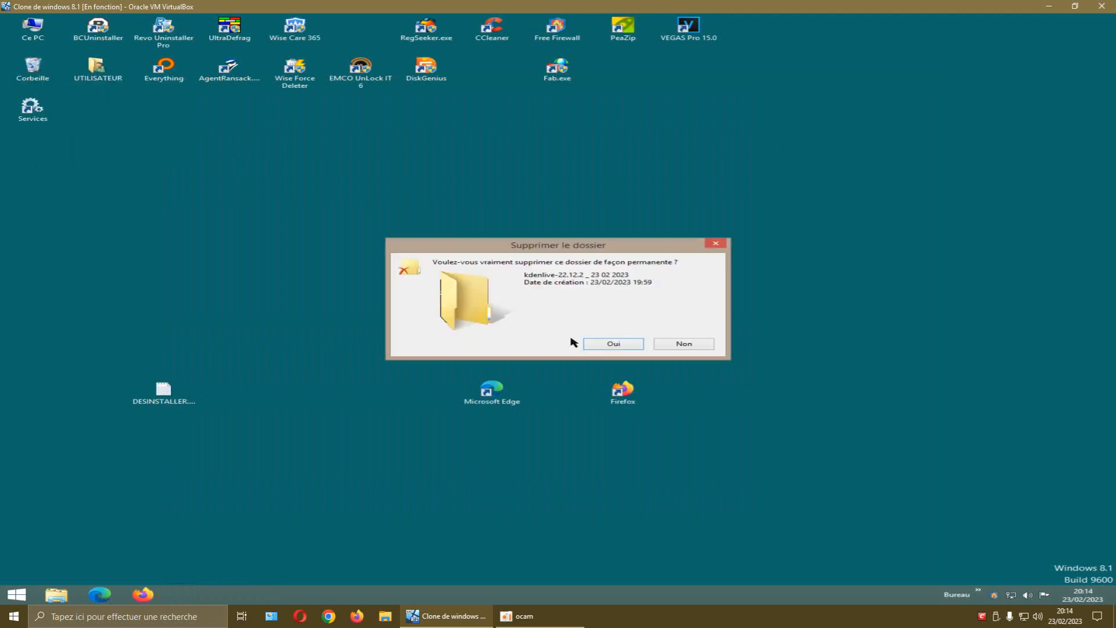
pyautogui.click(602, 348)
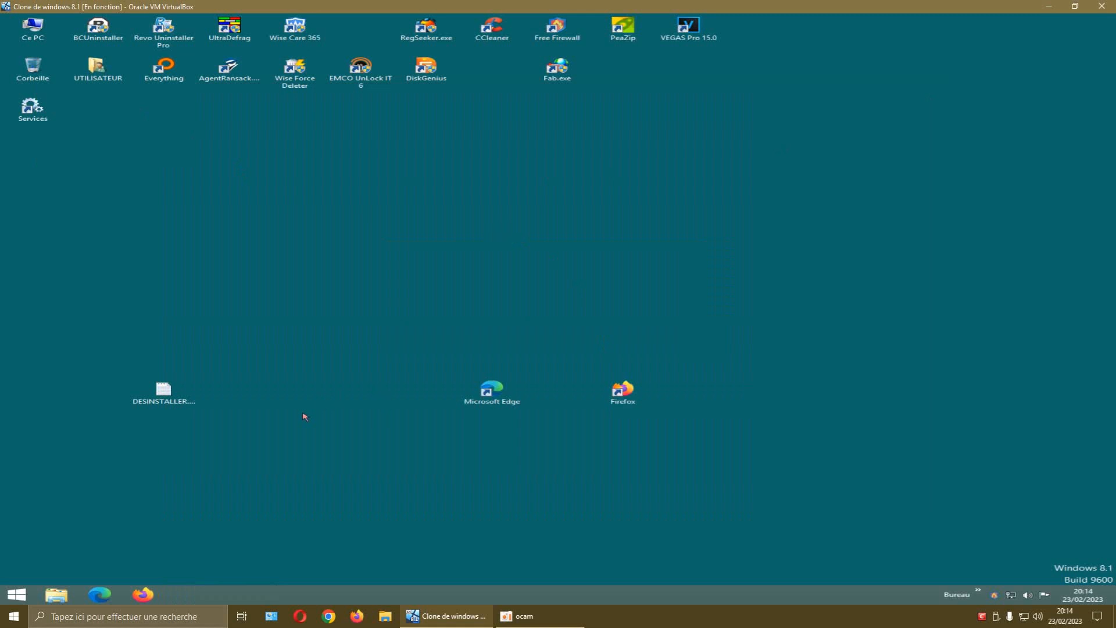
# Check the Program Files (x86) folder on drive C: for Kdenlive leftovers, and close the folder window.
pyautogui.click(58, 597)
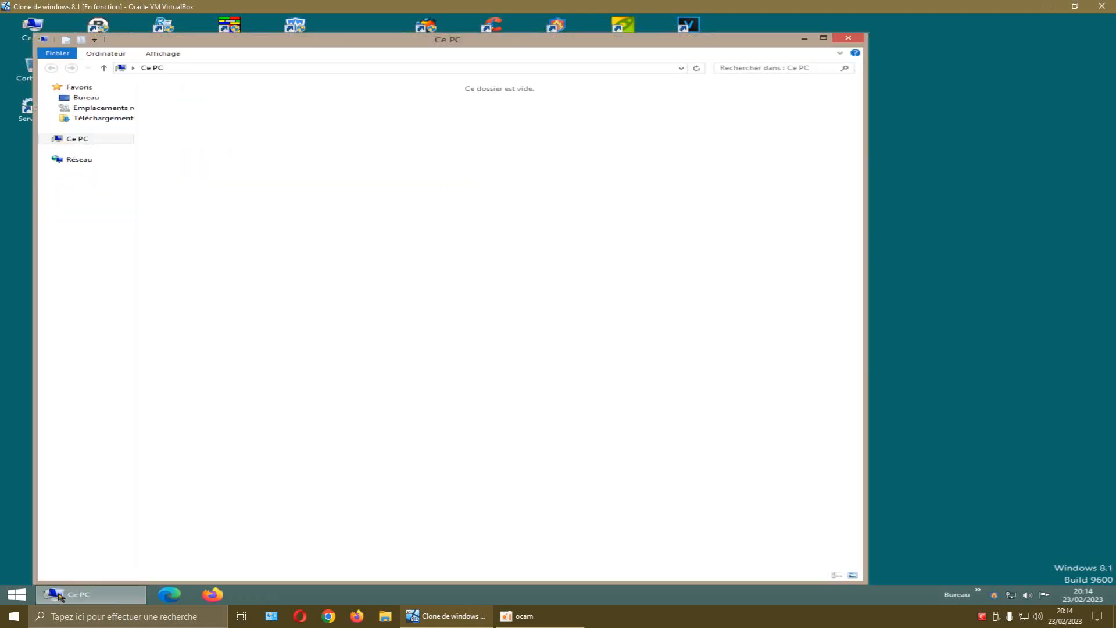
pyautogui.doubleClick(221, 176)
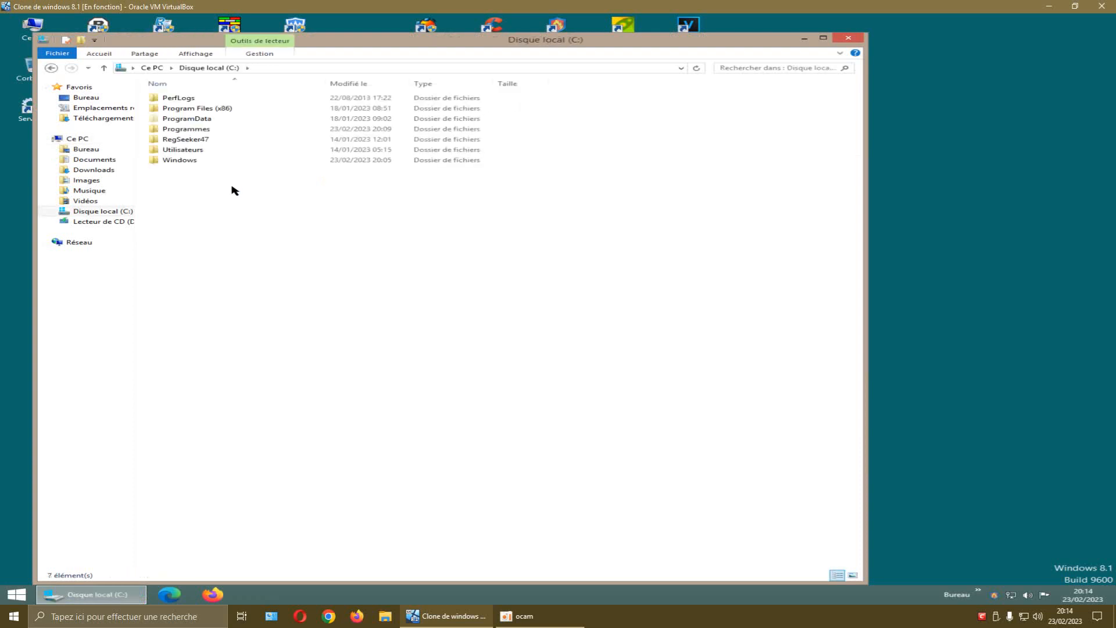
pyautogui.doubleClick(217, 109)
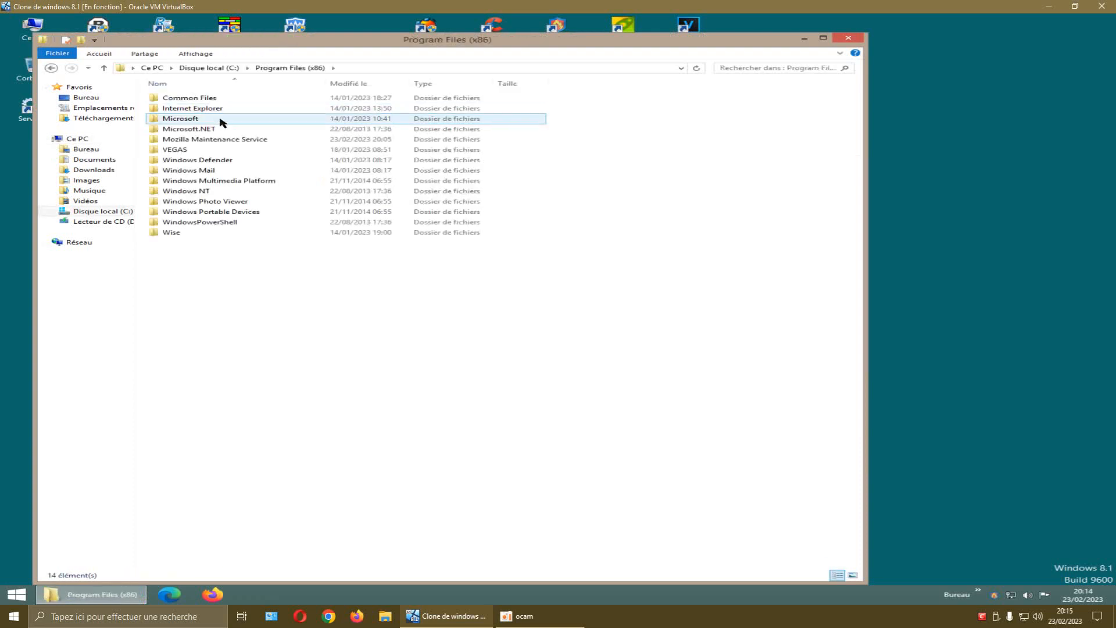
pyautogui.click(851, 38)
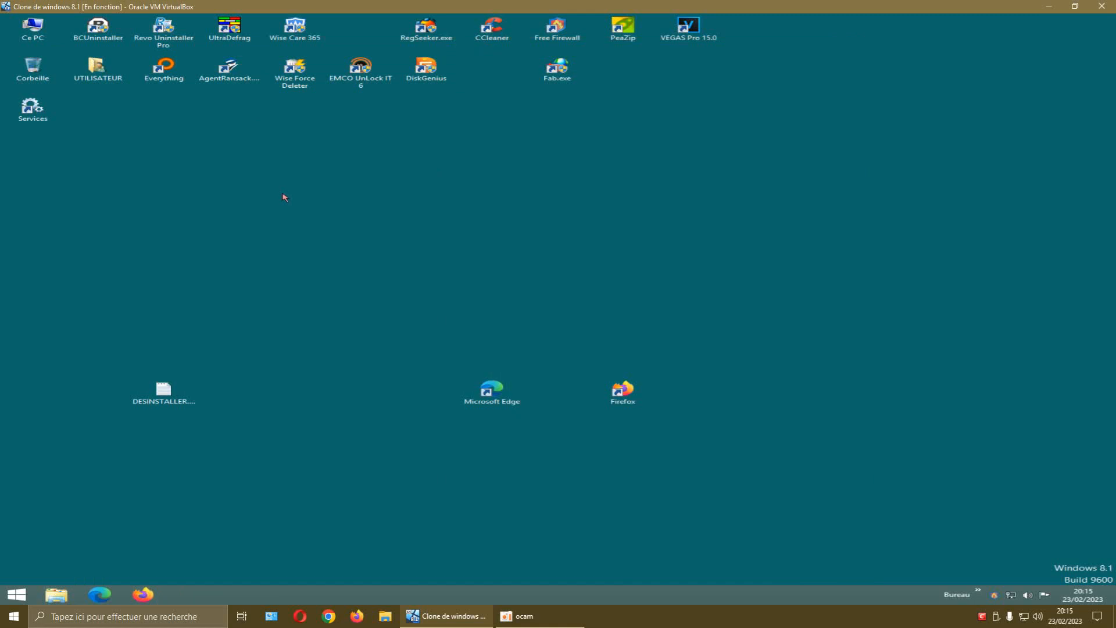
# Search C:\ for file names containing kdenlive in Agent Ransack, and resize the result columns to show full locations.
pyautogui.doubleClick(233, 86)
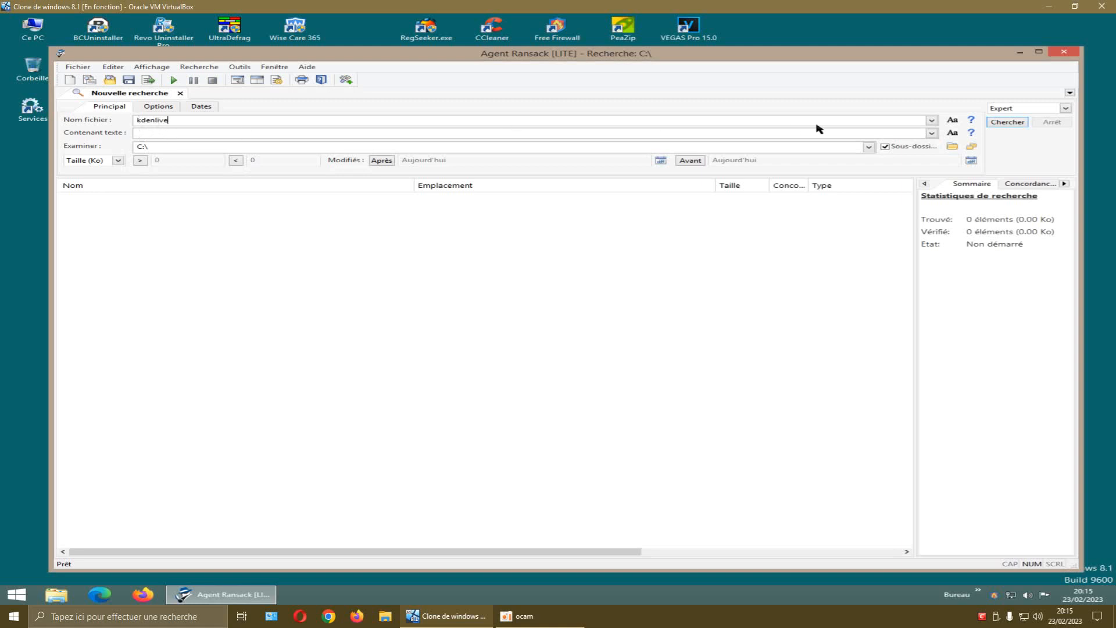
pyautogui.click(1003, 123)
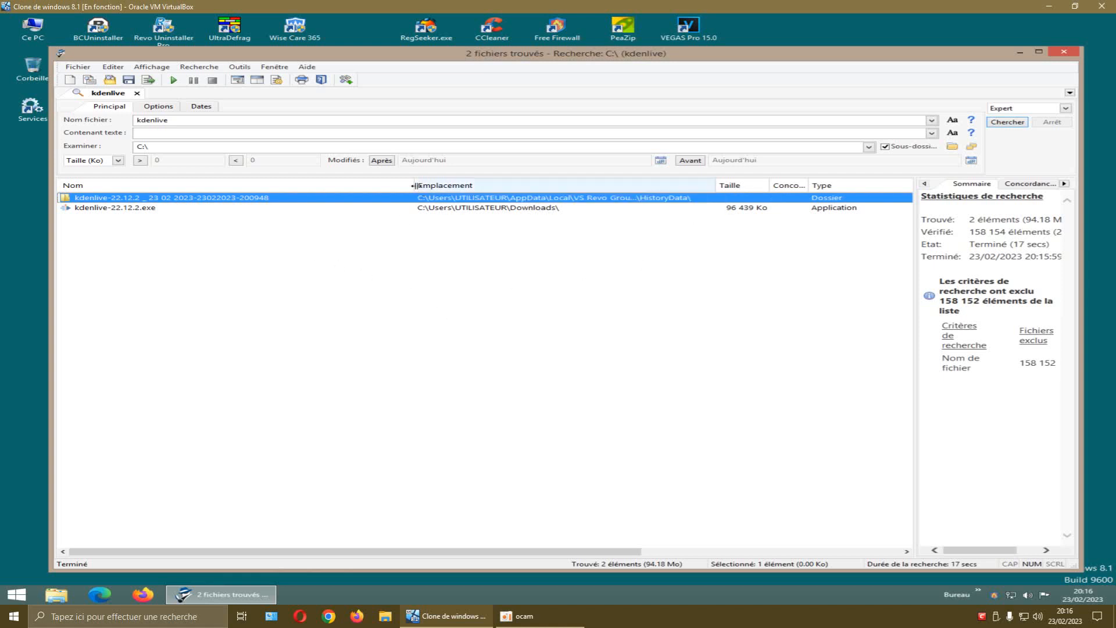
pyautogui.moveTo(414, 185); pyautogui.dragTo(310, 185)
pyautogui.moveTo(612, 185); pyautogui.dragTo(727, 186)
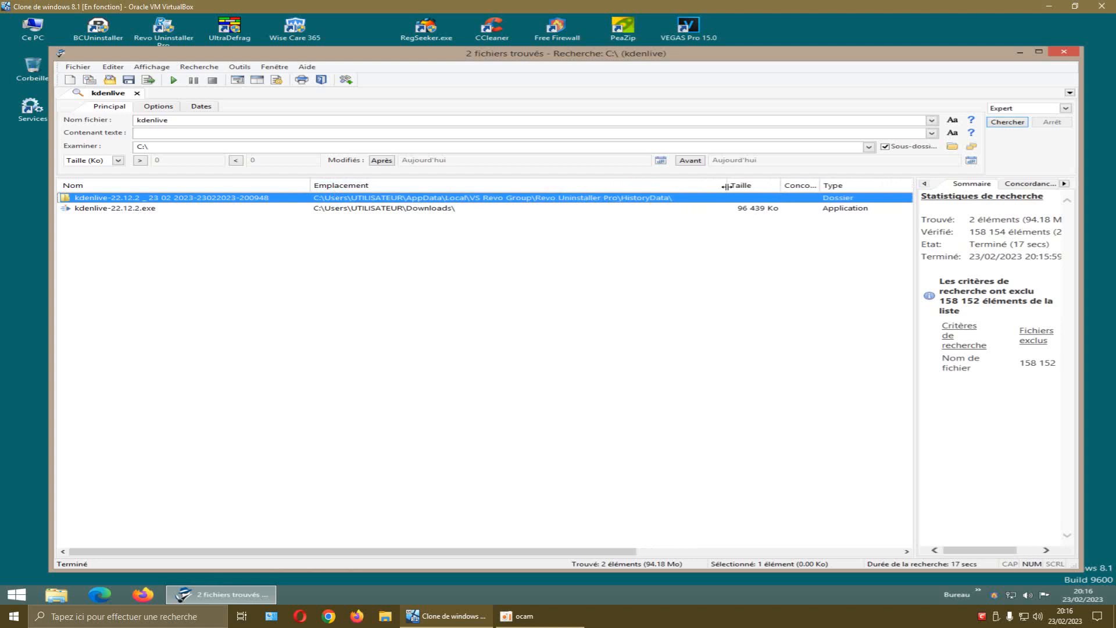
# Explore the location of the found kdenlive-22.12.2 folder in HistoryData, inspect its contents, and close the folder window.
pyautogui.rightClick(543, 201)
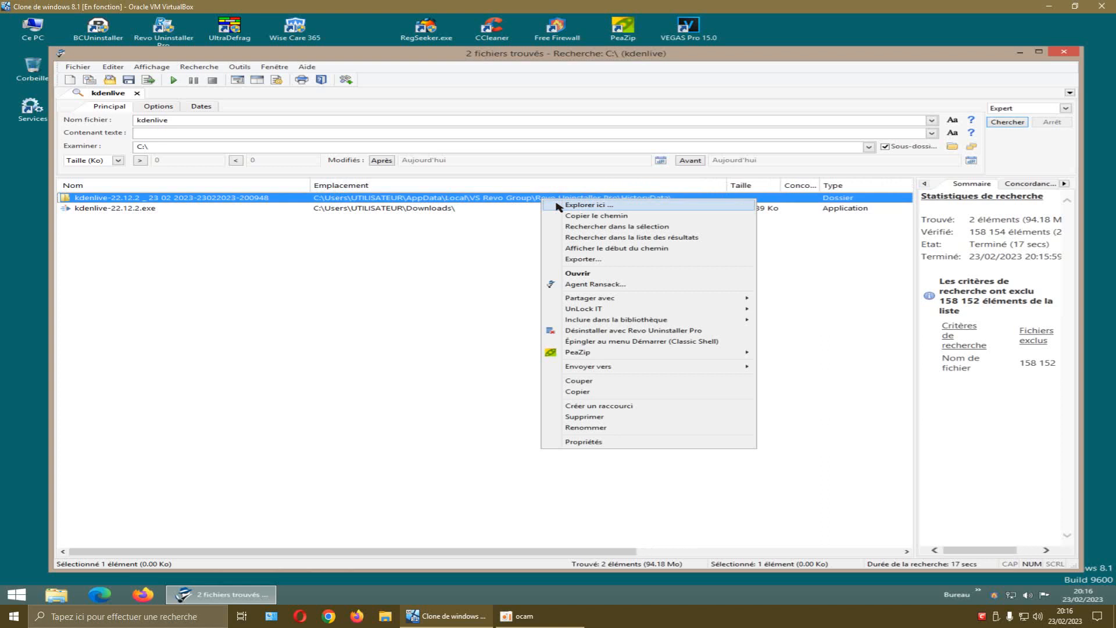
pyautogui.click(564, 206)
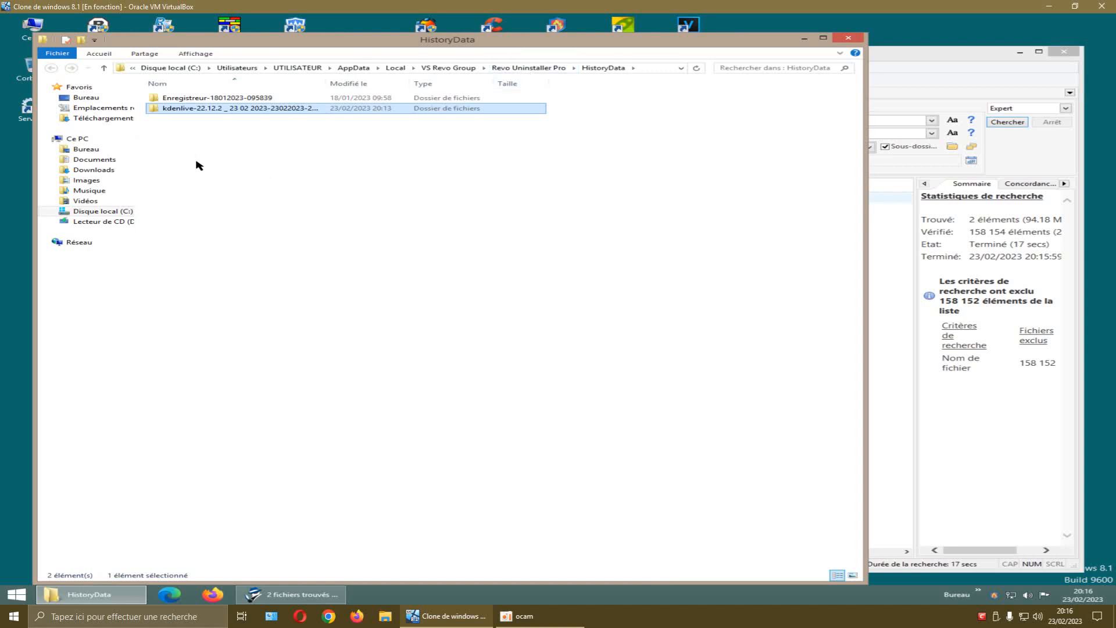
pyautogui.doubleClick(210, 110)
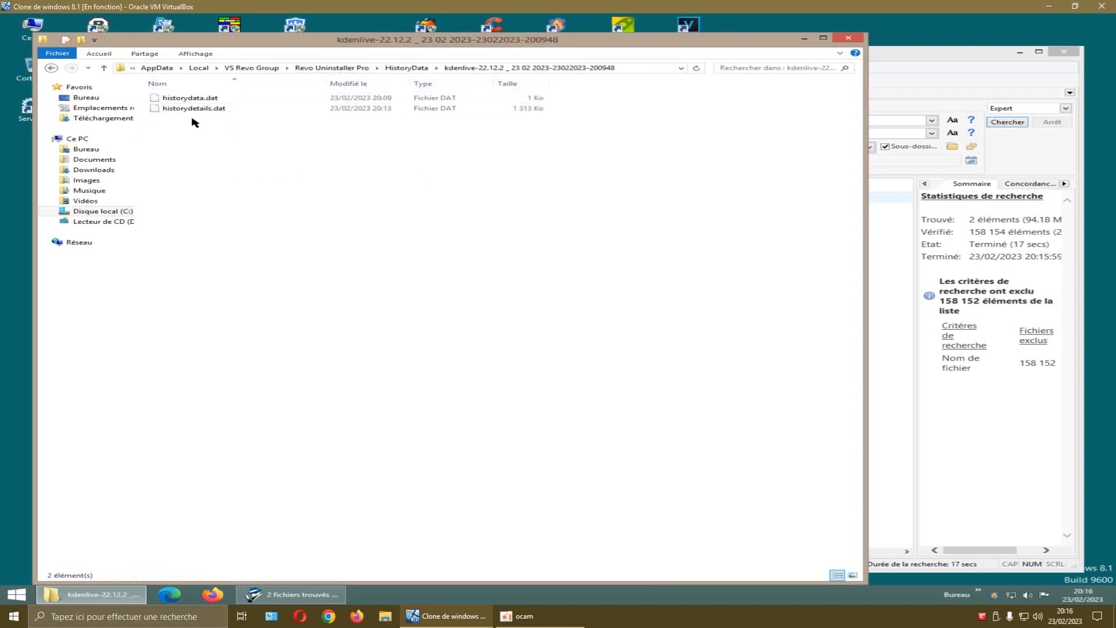
pyautogui.click(55, 68)
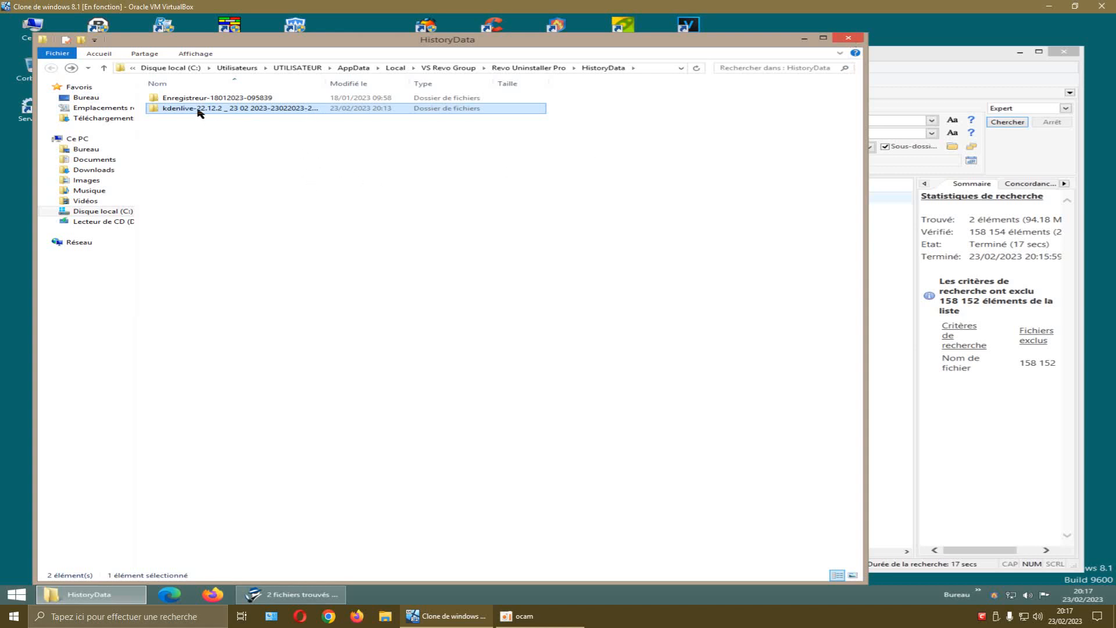
pyautogui.moveTo(199, 111)
pyautogui.moveTo(302, 111)
pyautogui.click(849, 38)
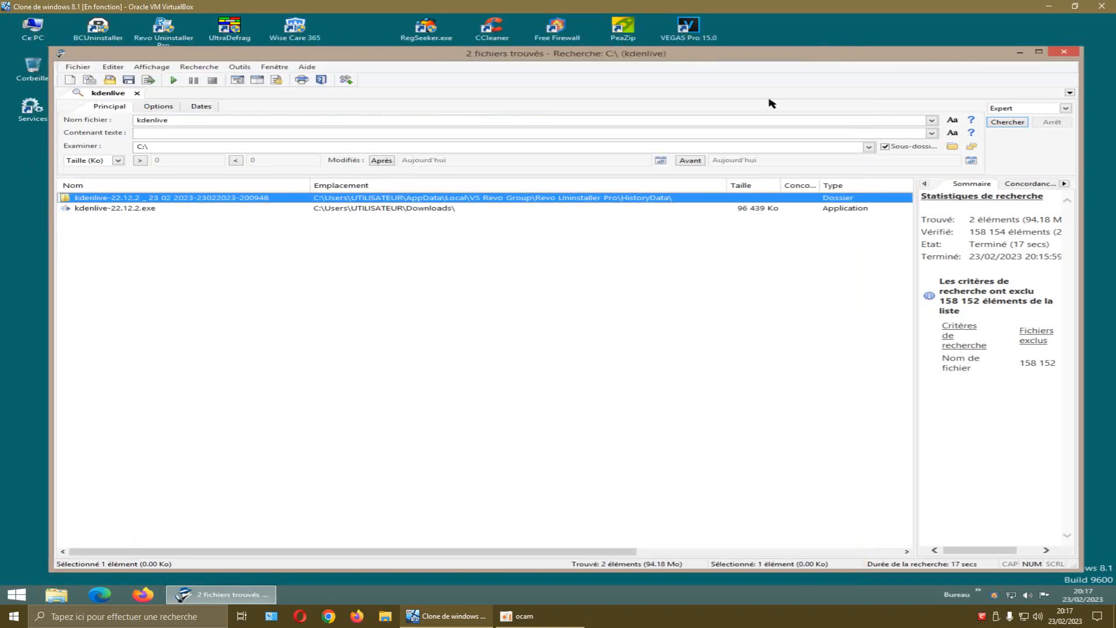
# Delete the kdenlive-22.12.2.exe installer from the search results to the Recycle Bin, and close Agent Ransack.
pyautogui.click(351, 209)
pyautogui.rightClick(350, 209)
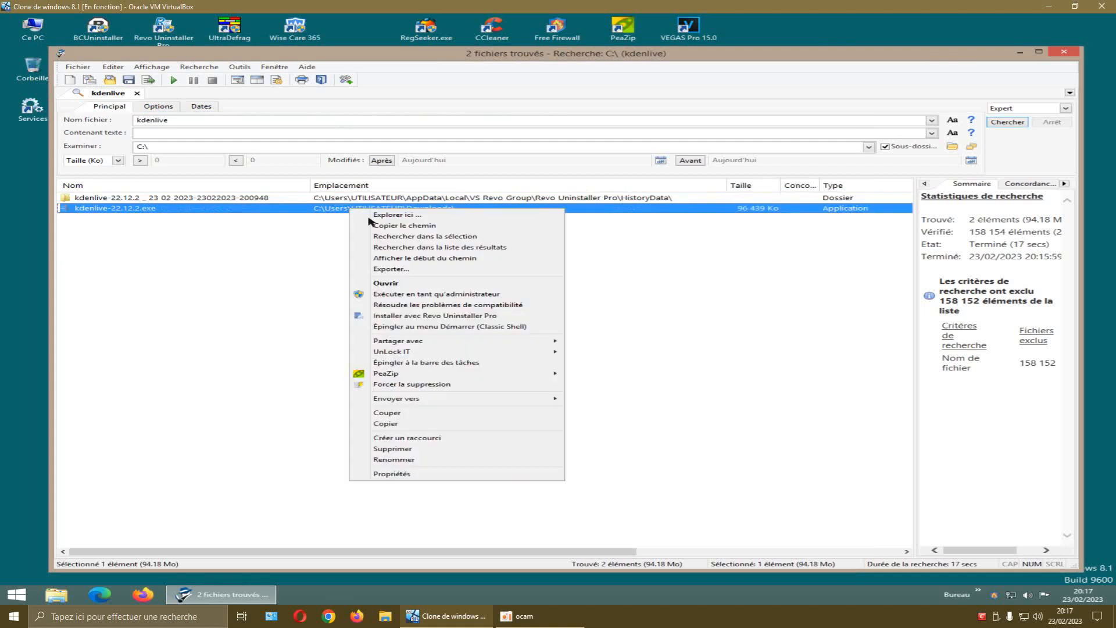
pyautogui.click(401, 449)
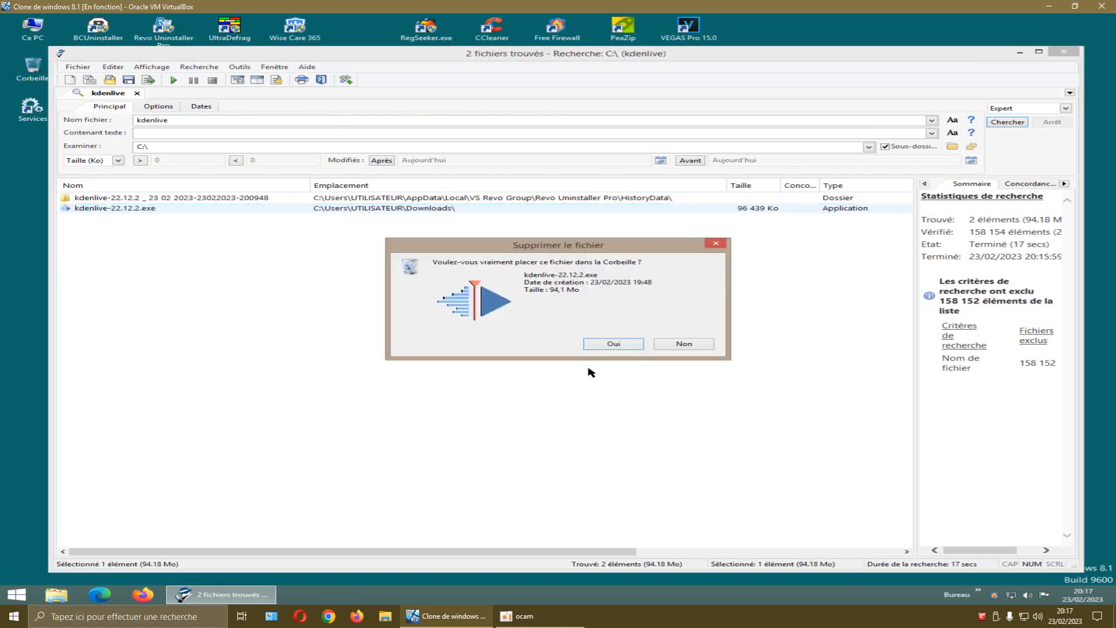
pyautogui.click(599, 343)
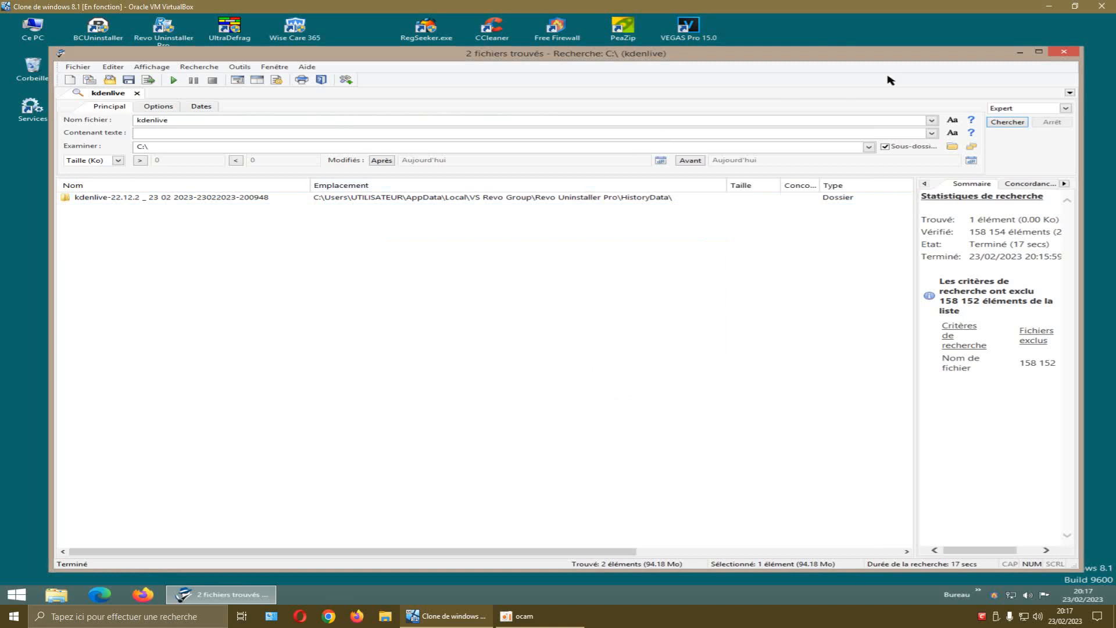
pyautogui.click(1063, 54)
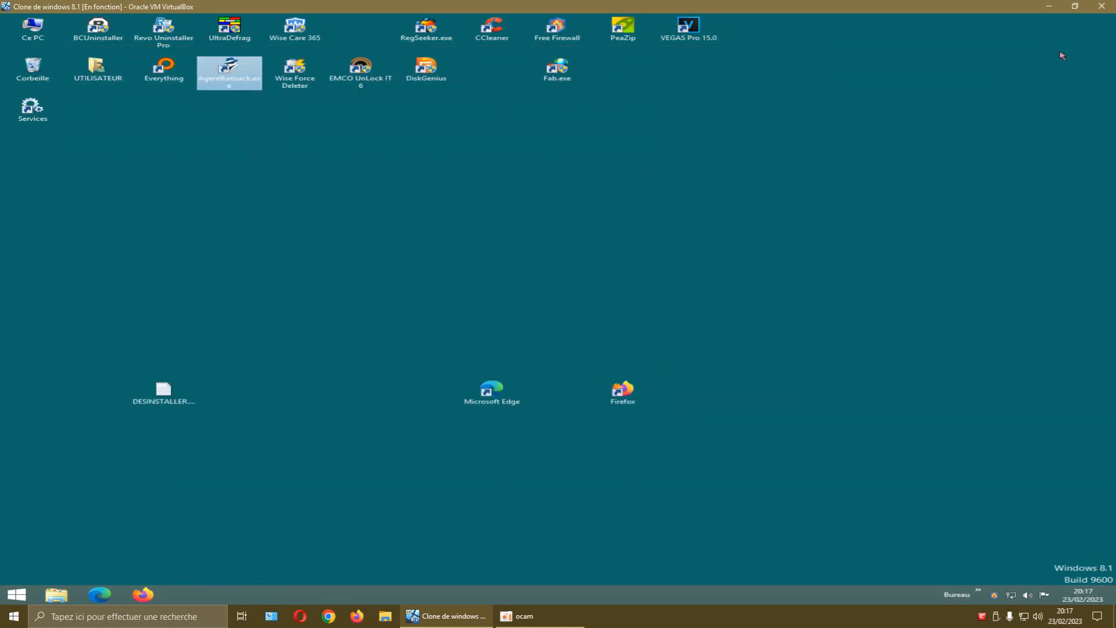
# Empty the Recycle Bin, permanently deleting kdenlive-22.12.2.exe.
pyautogui.rightClick(36, 70)
pyautogui.click(70, 87)
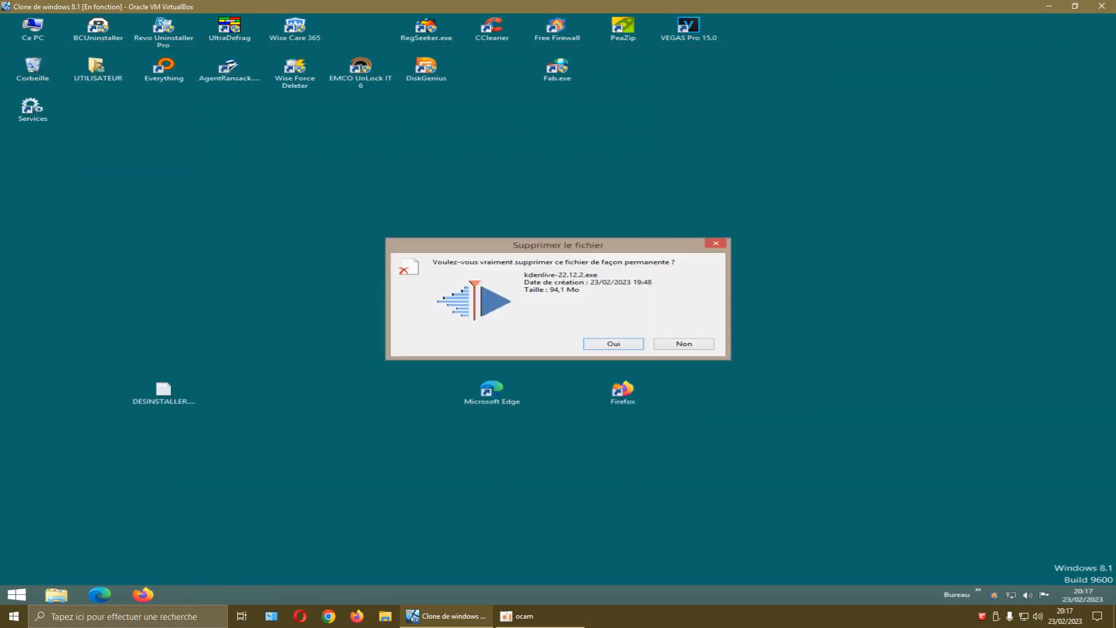
pyautogui.click(603, 345)
pyautogui.click(544, 235)
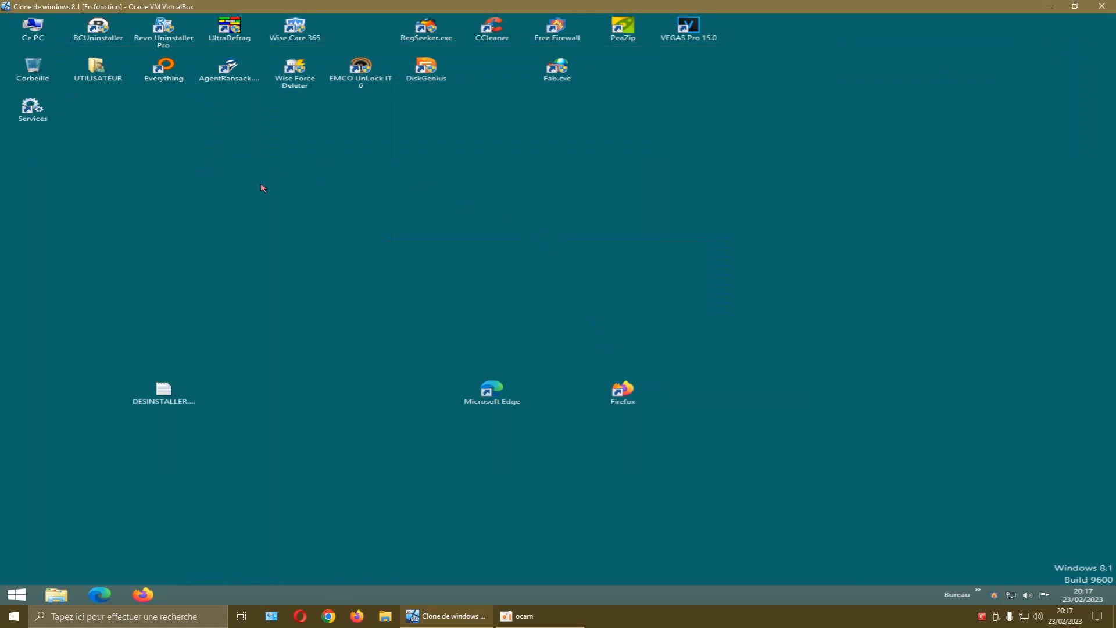
# Check Program Files (x86), its Common Files subfolder and ProgramData on drive C: for Kdenlive leftovers.
pyautogui.doubleClick(98, 70)
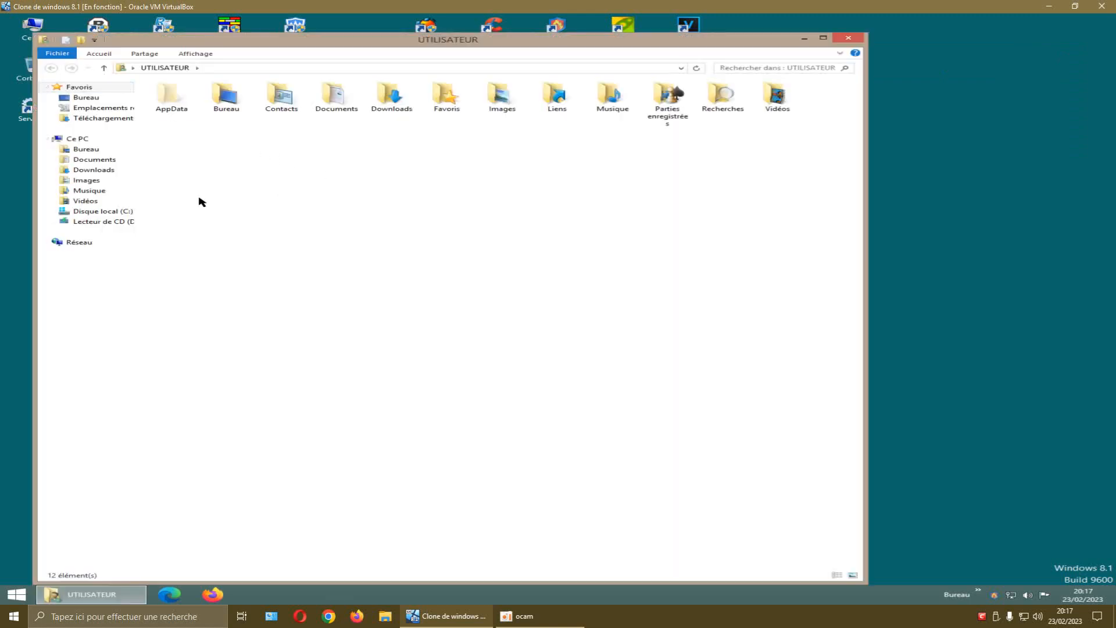
pyautogui.click(128, 214)
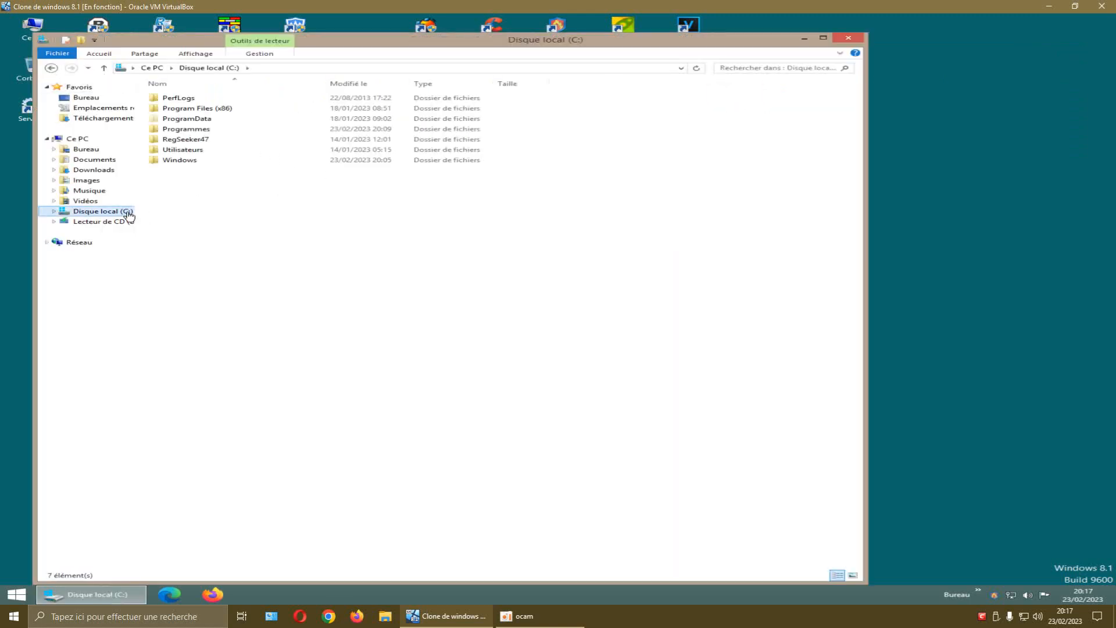
pyautogui.doubleClick(199, 115)
pyautogui.doubleClick(200, 99)
pyautogui.click(51, 69)
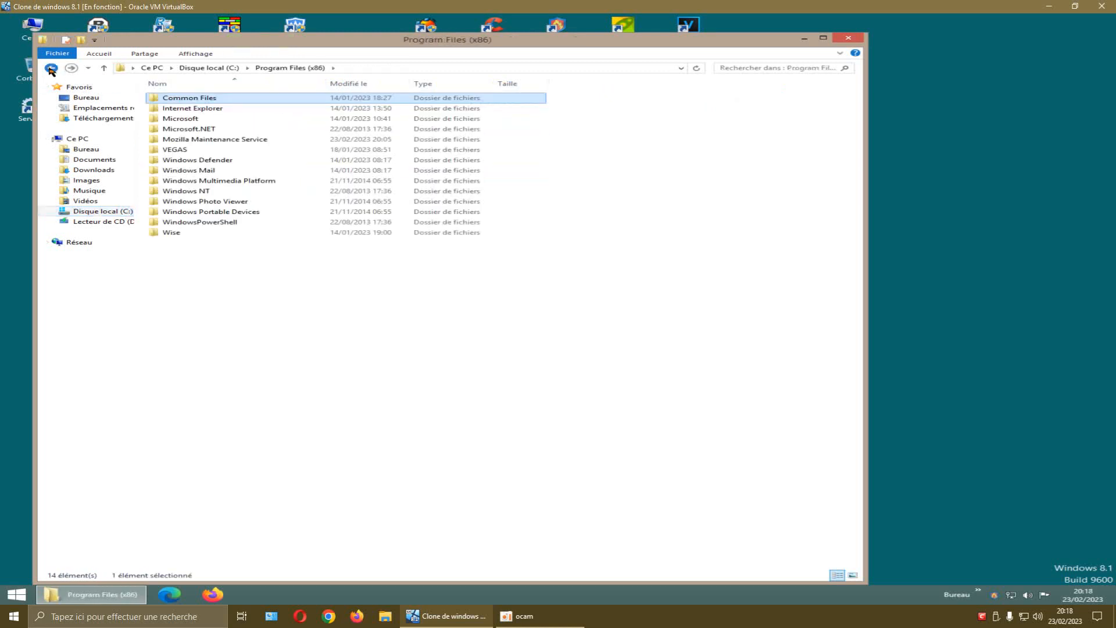
pyautogui.click(52, 69)
pyautogui.doubleClick(187, 118)
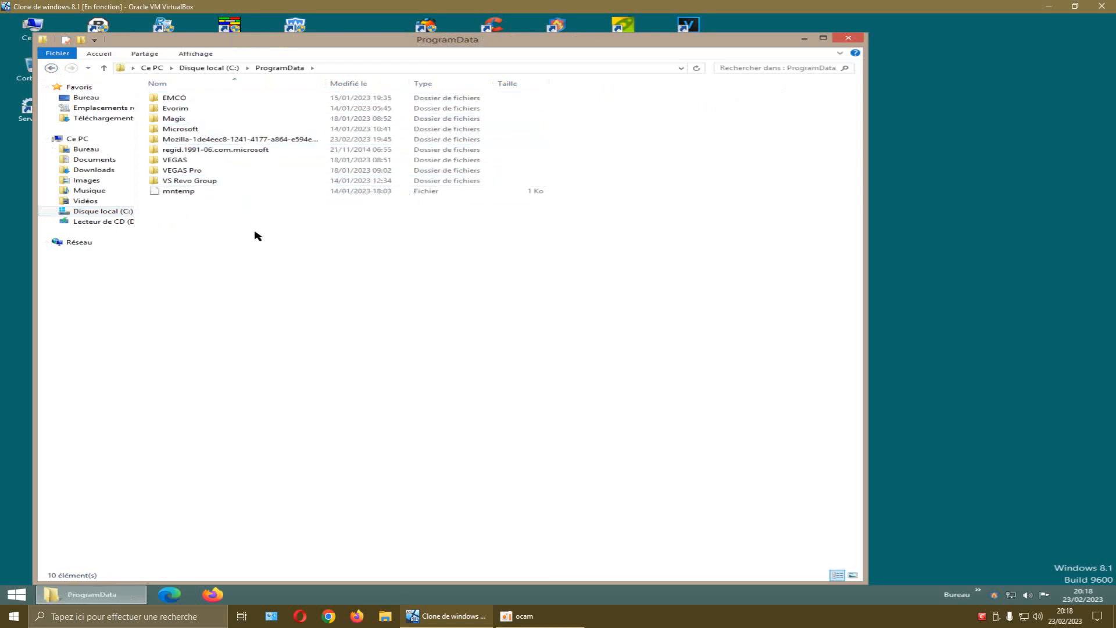
pyautogui.click(52, 68)
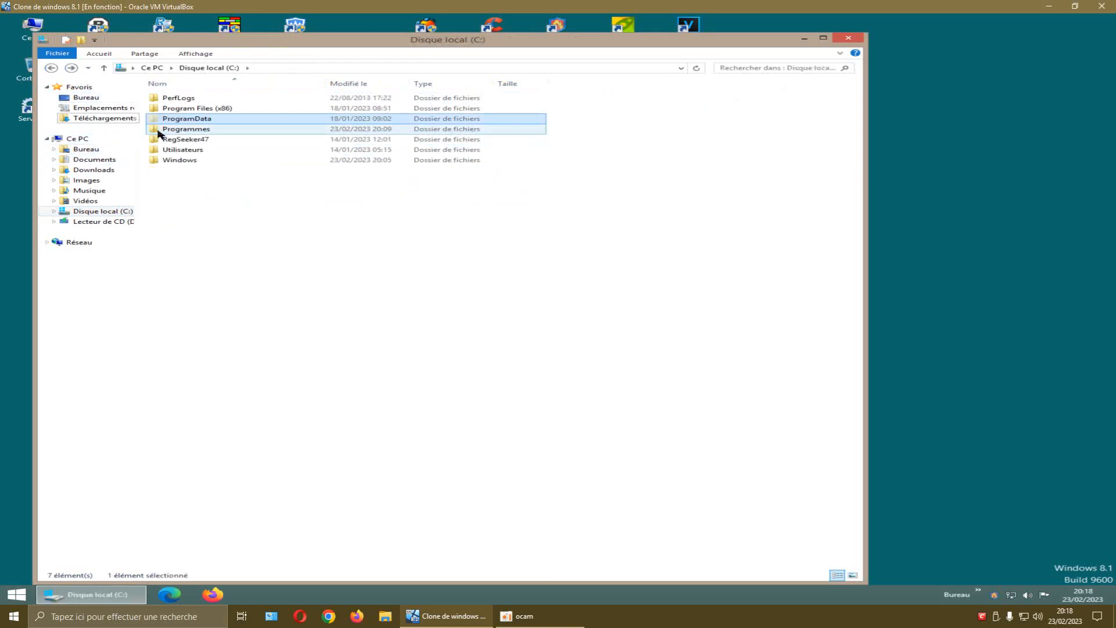
# Check the Programmes folder on drive C: and its Common Files subfolder for Kdenlive leftovers.
pyautogui.doubleClick(166, 131)
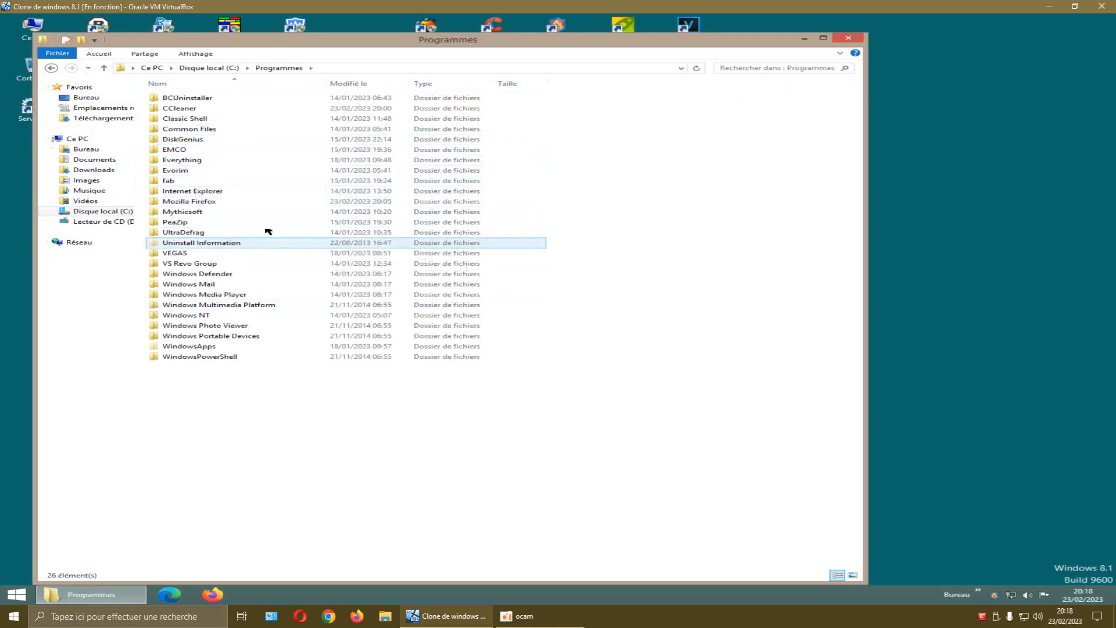
pyautogui.doubleClick(207, 129)
pyautogui.click(51, 68)
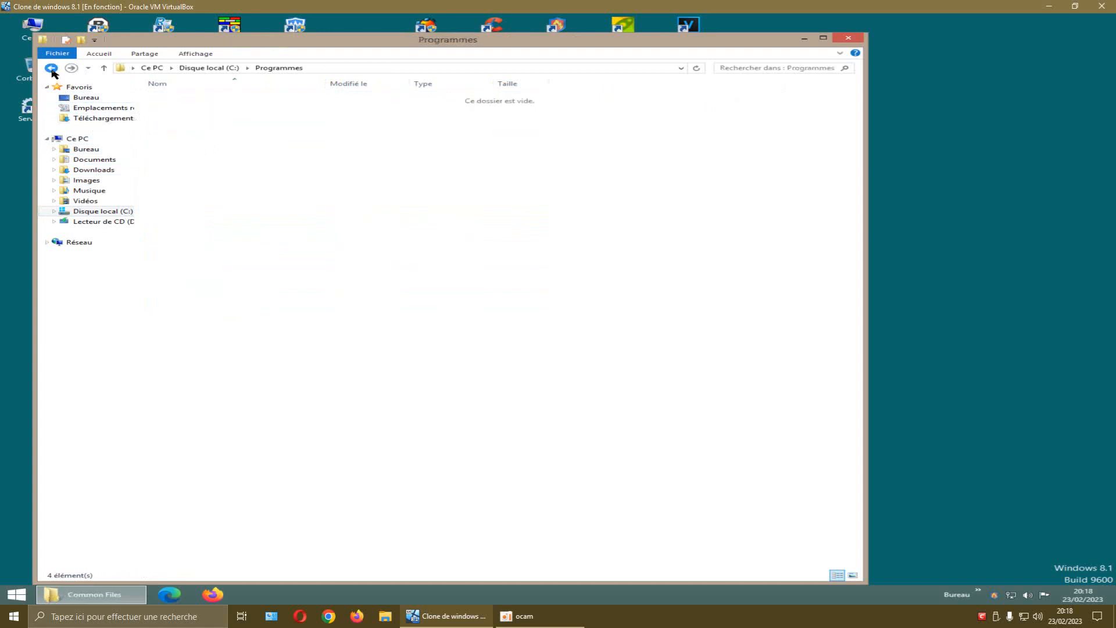
pyautogui.click(51, 68)
# Check the Local, LocalLow and Roaming folders in the UTILISATEUR profile's AppData for Kdenlive leftovers.
pyautogui.doubleClick(168, 149)
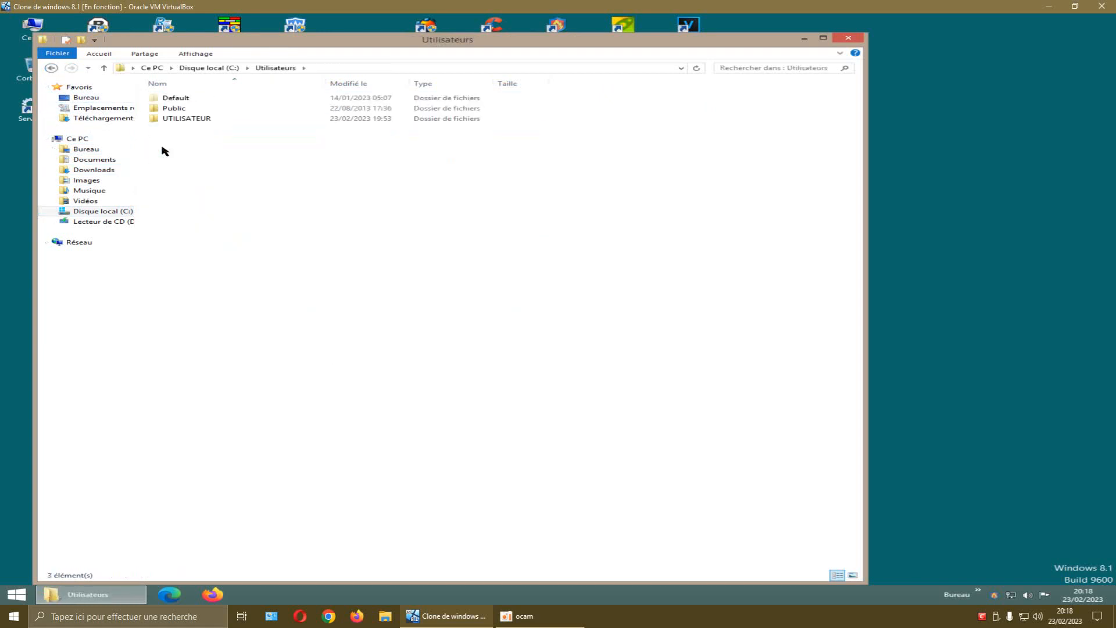
pyautogui.doubleClick(175, 118)
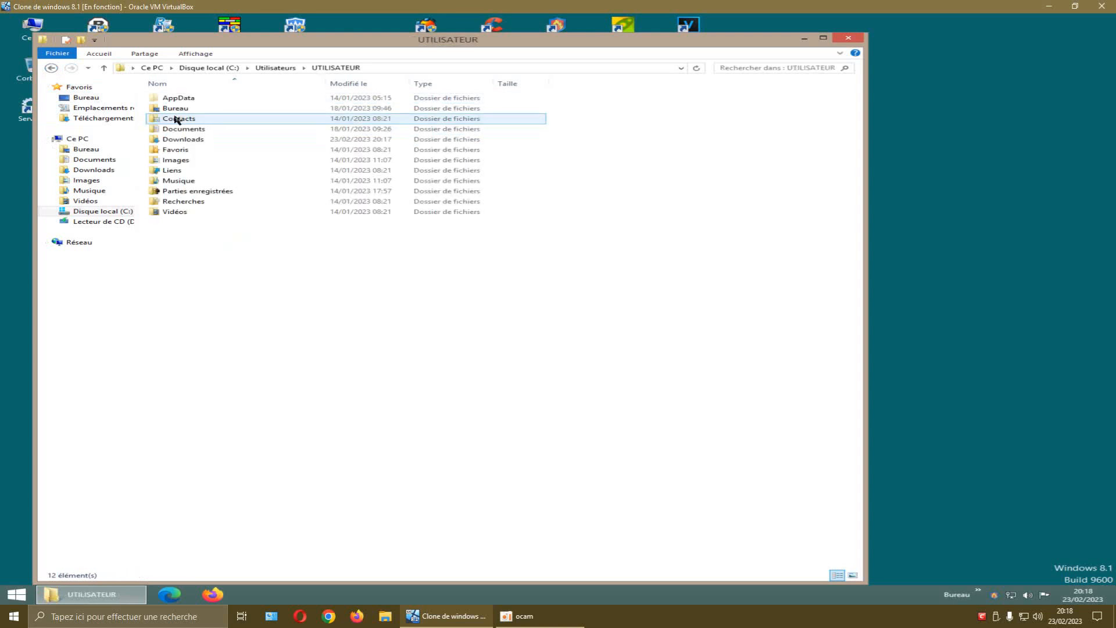
pyautogui.doubleClick(178, 98)
pyautogui.doubleClick(178, 98)
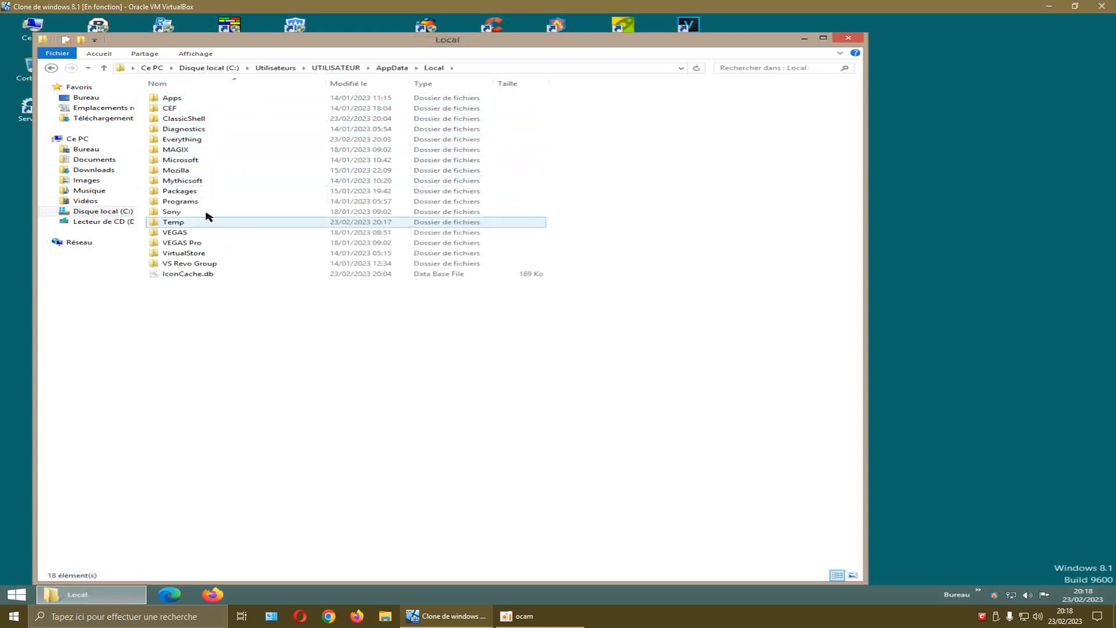
pyautogui.click(51, 68)
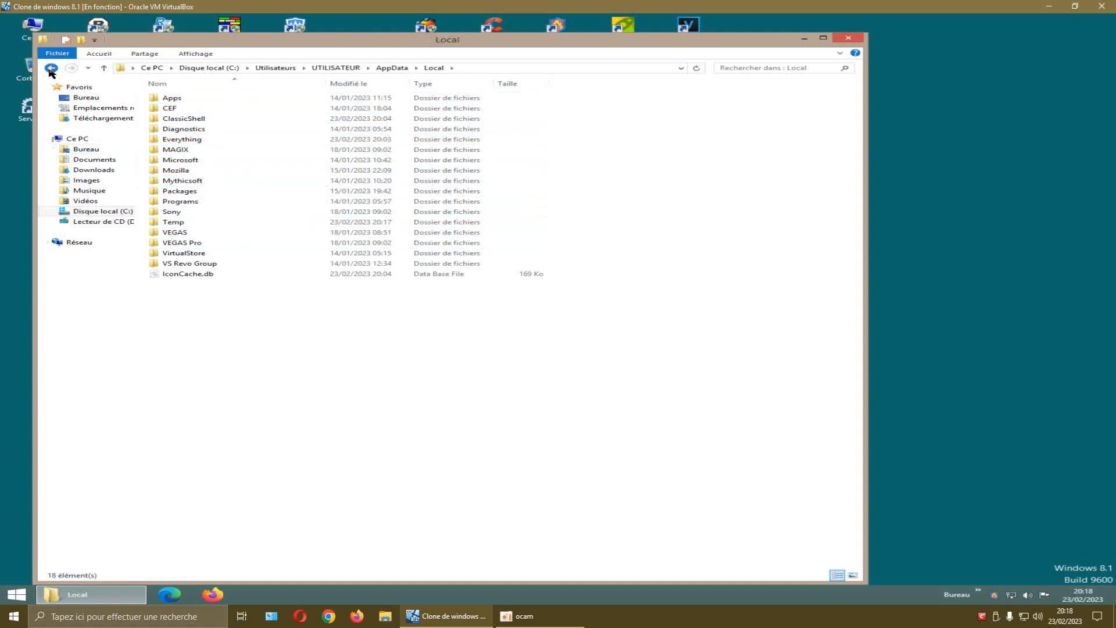
pyautogui.doubleClick(167, 107)
pyautogui.click(51, 67)
pyautogui.doubleClick(169, 118)
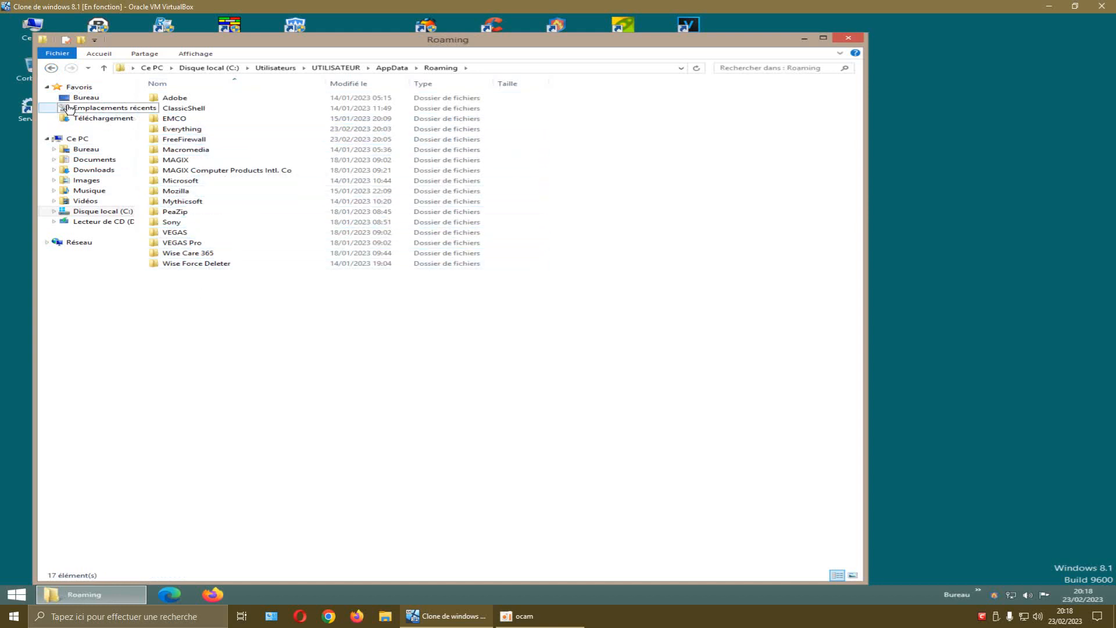
pyautogui.click(51, 68)
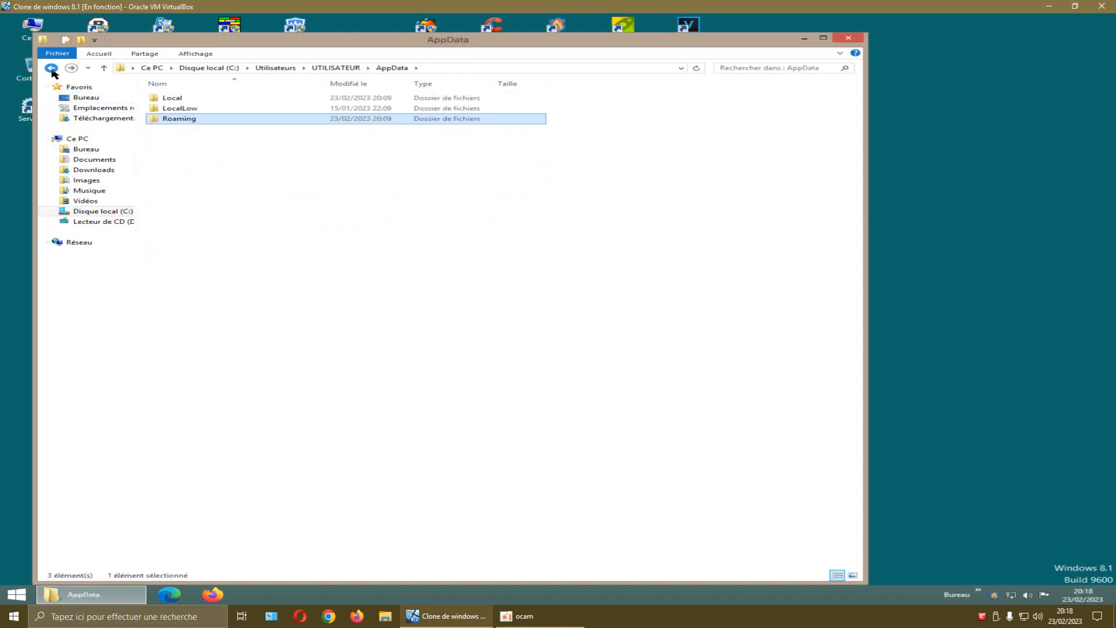
# Check the Local and Roaming folders in the Default profile's AppData for leftovers, and close the folder window.
pyautogui.click(51, 68)
pyautogui.click(52, 68)
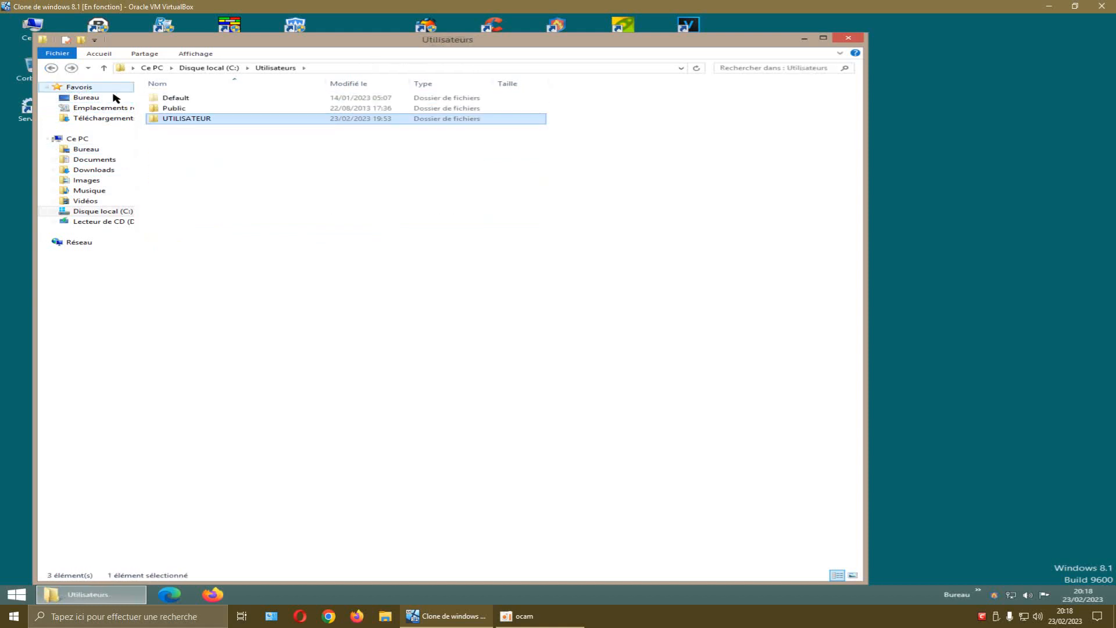
pyautogui.doubleClick(176, 99)
pyautogui.doubleClick(176, 100)
pyautogui.doubleClick(177, 100)
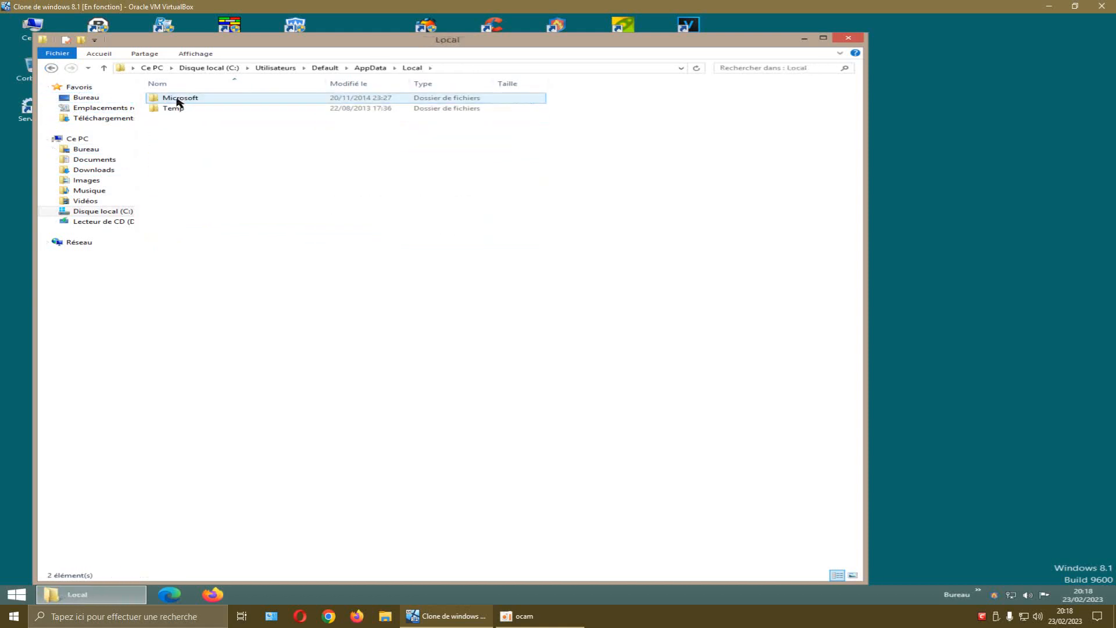
pyautogui.click(51, 68)
pyautogui.doubleClick(165, 110)
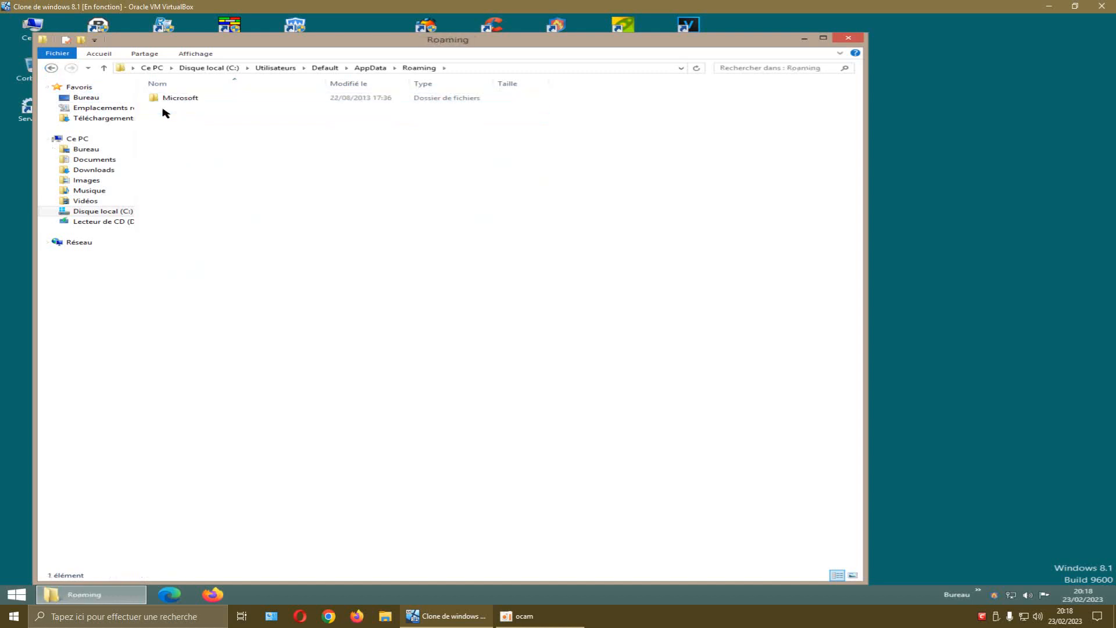
pyautogui.click(844, 40)
pyautogui.click(591, 134)
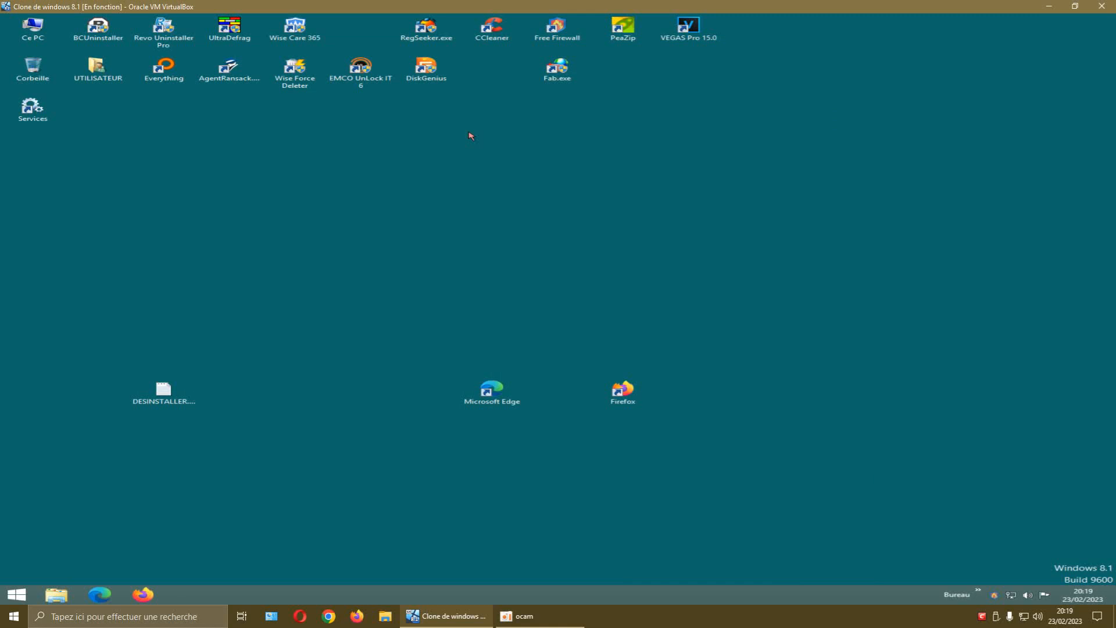
# Scan the registry for errors with CCleaner, examine the listed problems and their full key paths for Kdenlive, and close it without fixing anything.
pyautogui.doubleClick(490, 31)
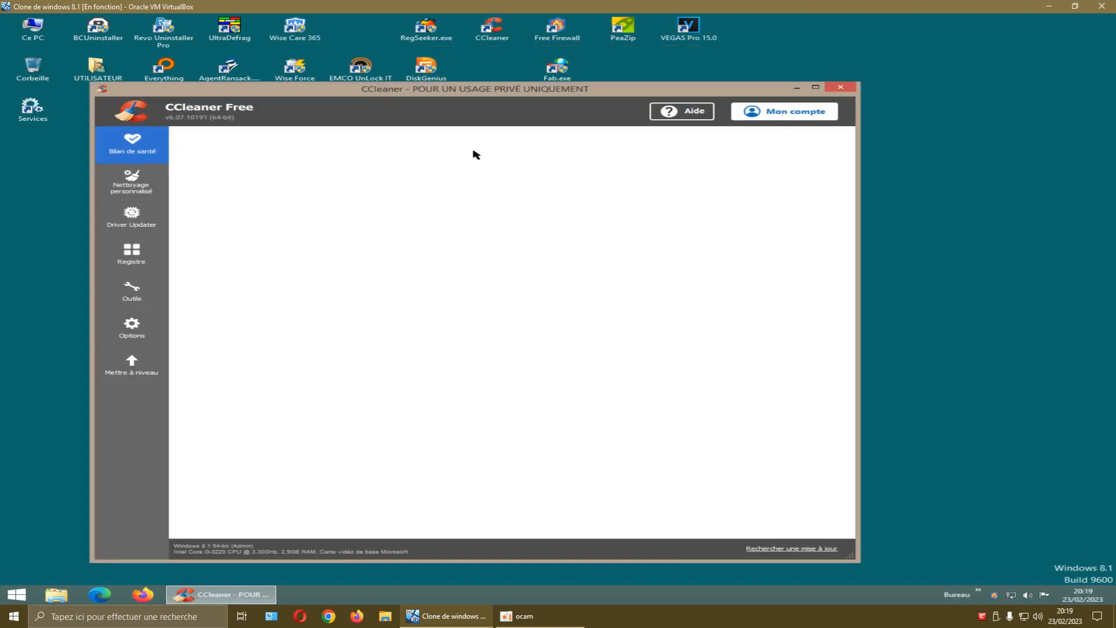
pyautogui.moveTo(509, 91); pyautogui.dragTo(548, 78)
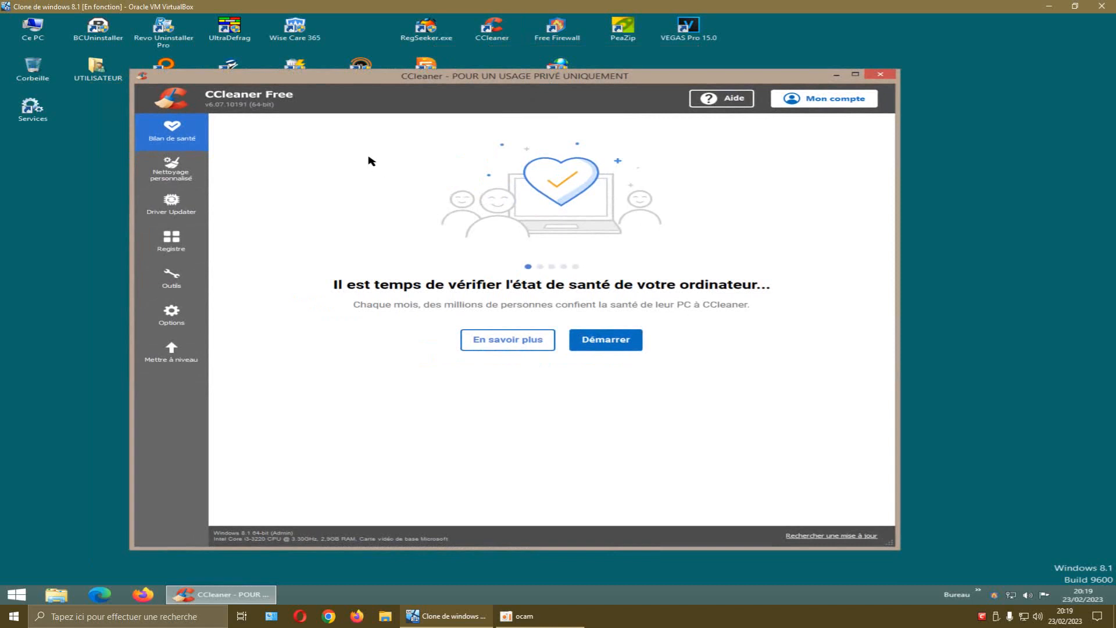
pyautogui.moveTo(380, 76); pyautogui.dragTo(397, 51)
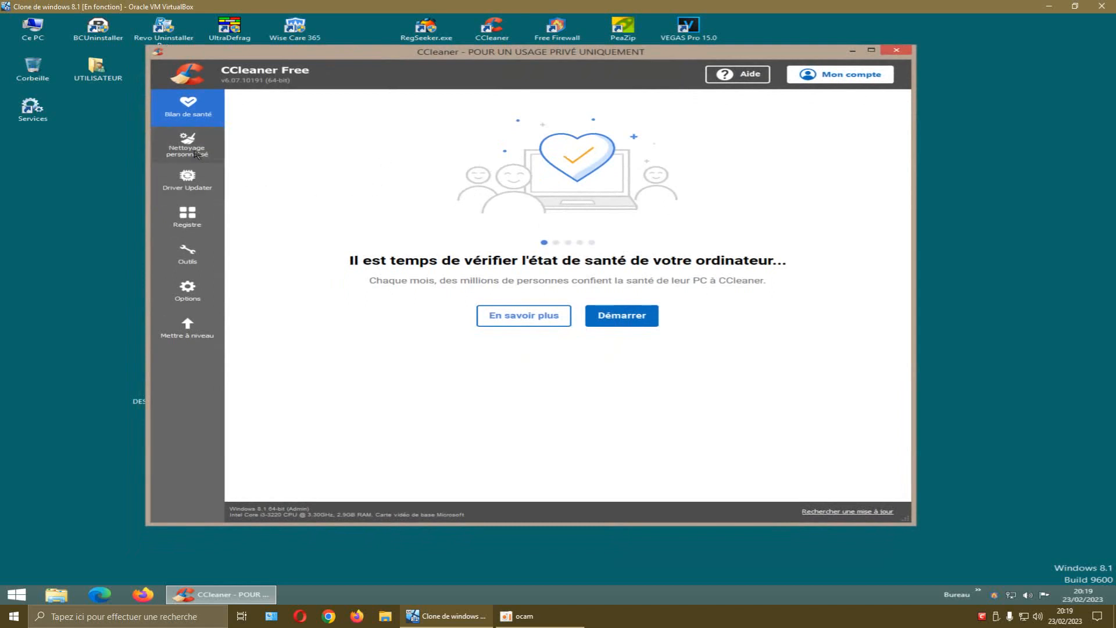
pyautogui.click(188, 218)
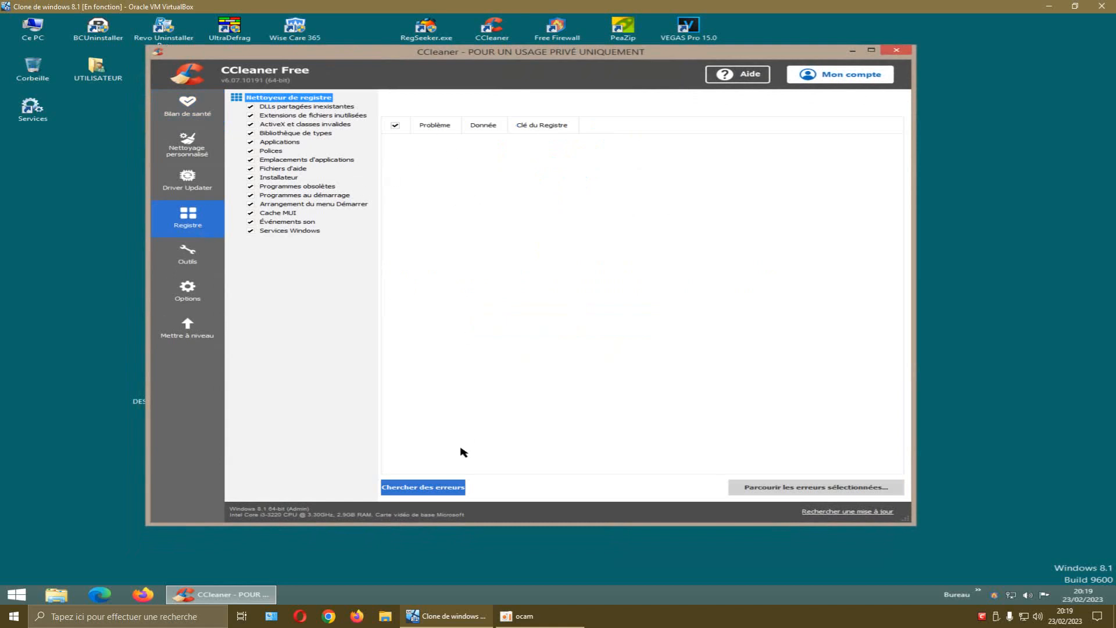
pyautogui.click(454, 488)
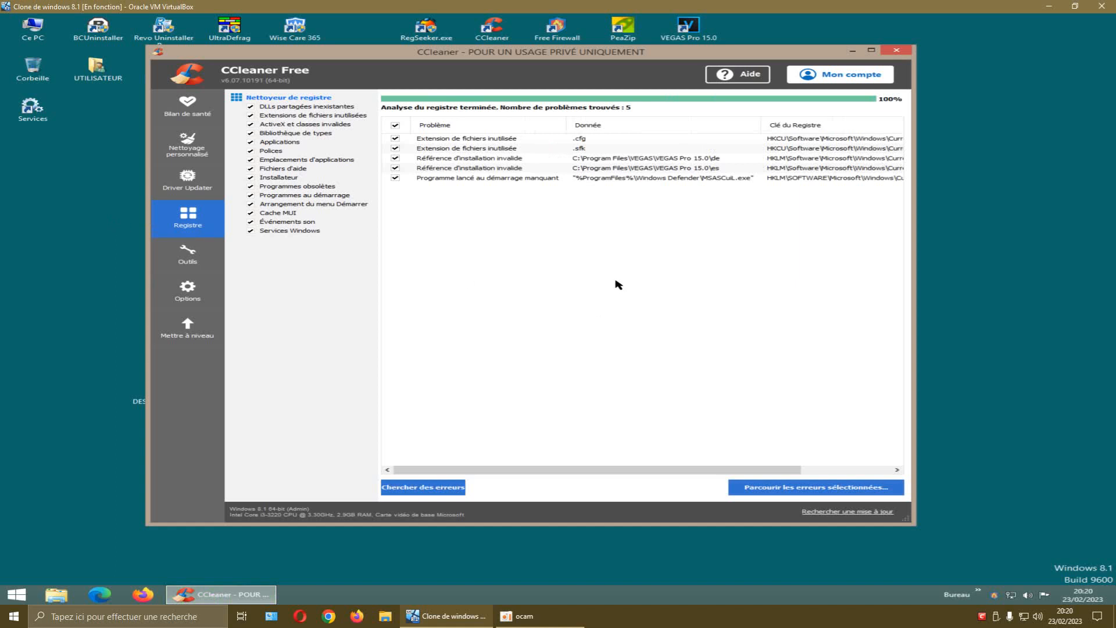
pyautogui.moveTo(916, 231); pyautogui.dragTo(1081, 233)
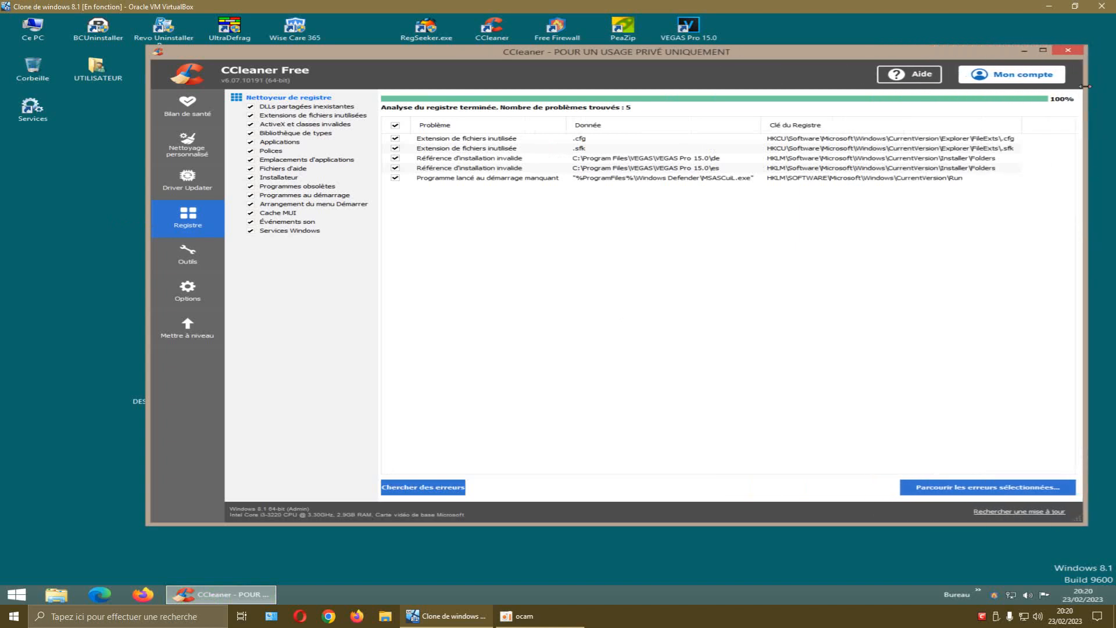
pyautogui.click(1069, 55)
pyautogui.click(839, 138)
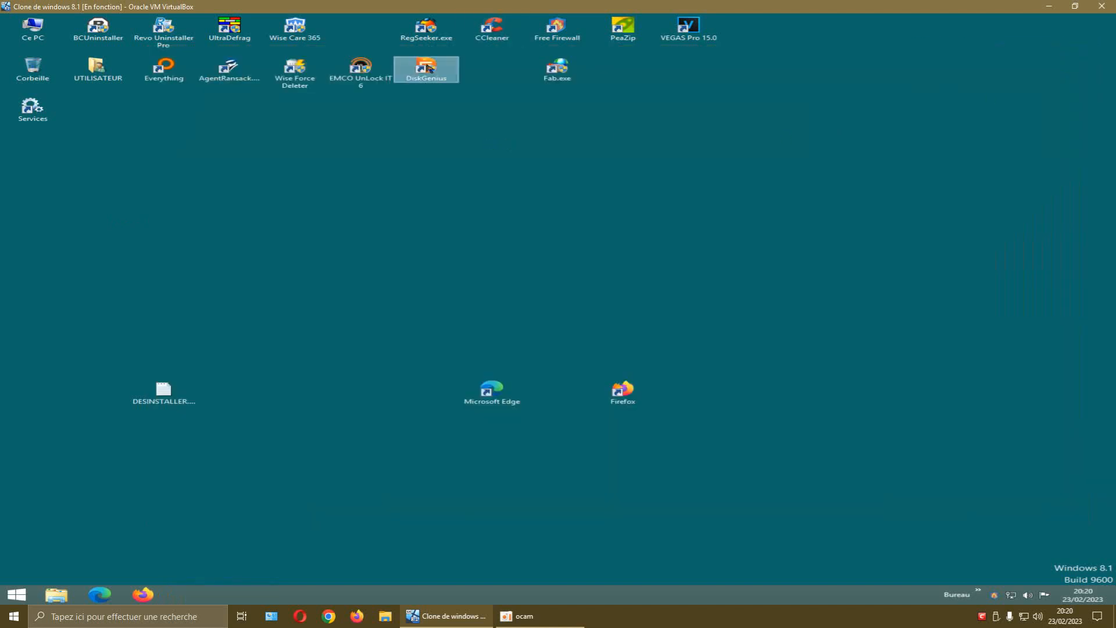
# Launch RegSeeker with administrator approval, search all registry hives for "kdenlive", and look through the entries.
pyautogui.click(426, 41)
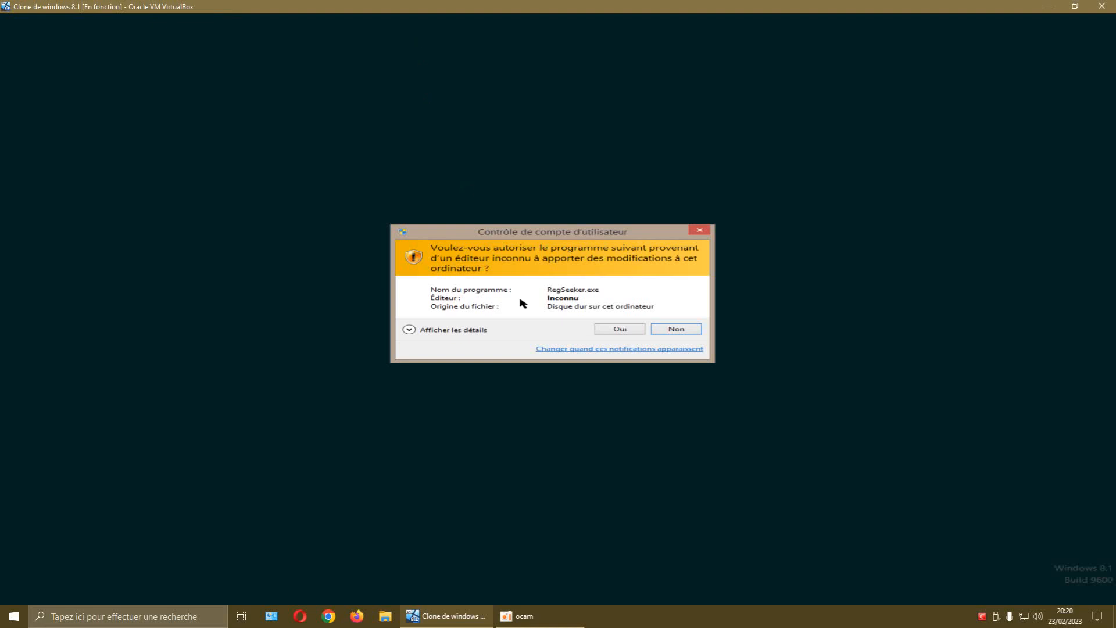
pyautogui.click(611, 329)
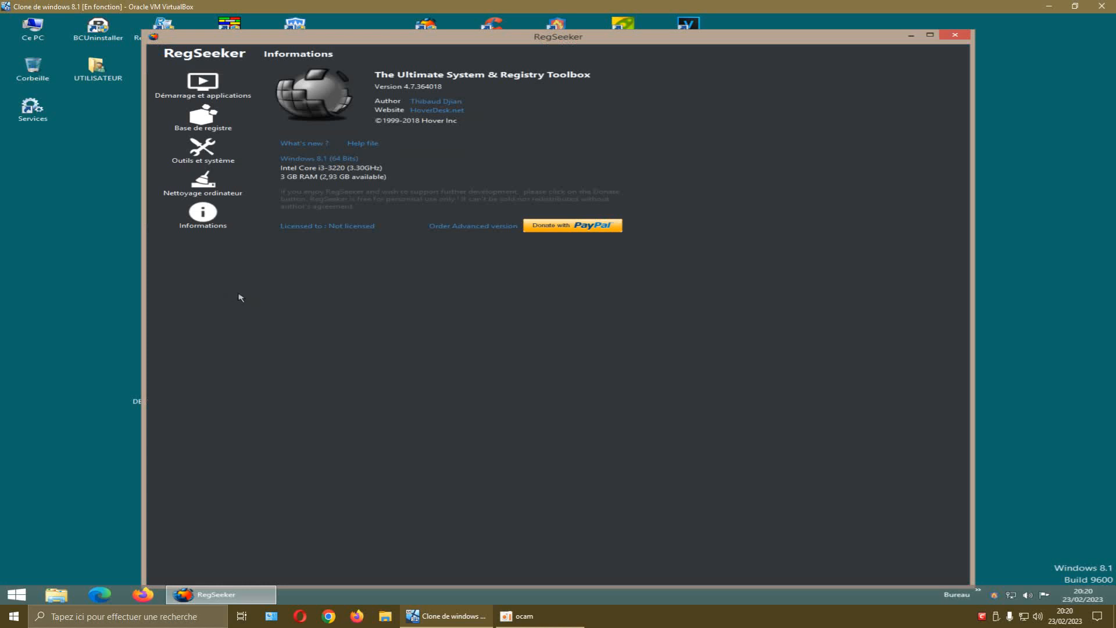
pyautogui.click(204, 128)
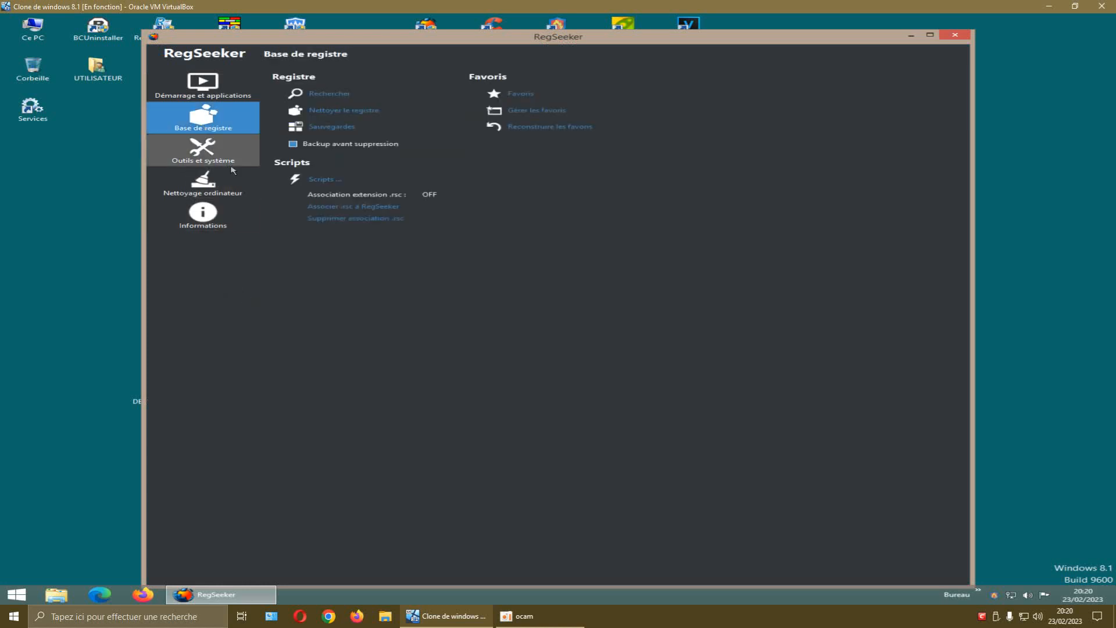
pyautogui.click(342, 99)
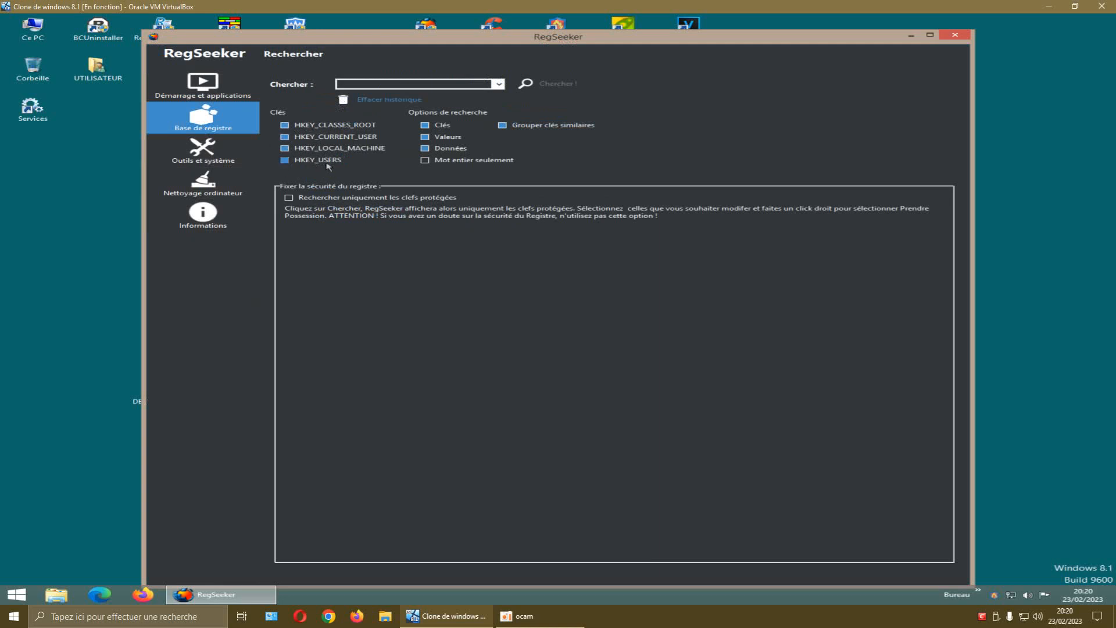
pyautogui.write('kdenlive')
pyautogui.click(546, 85)
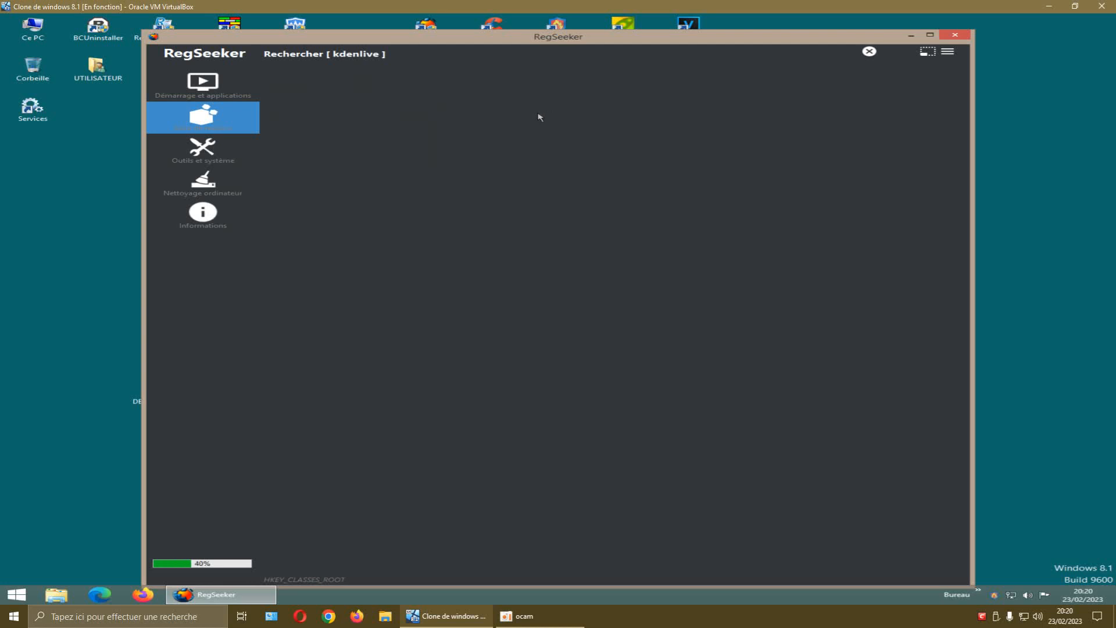
pyautogui.moveTo(502, 38); pyautogui.dragTo(502, 90)
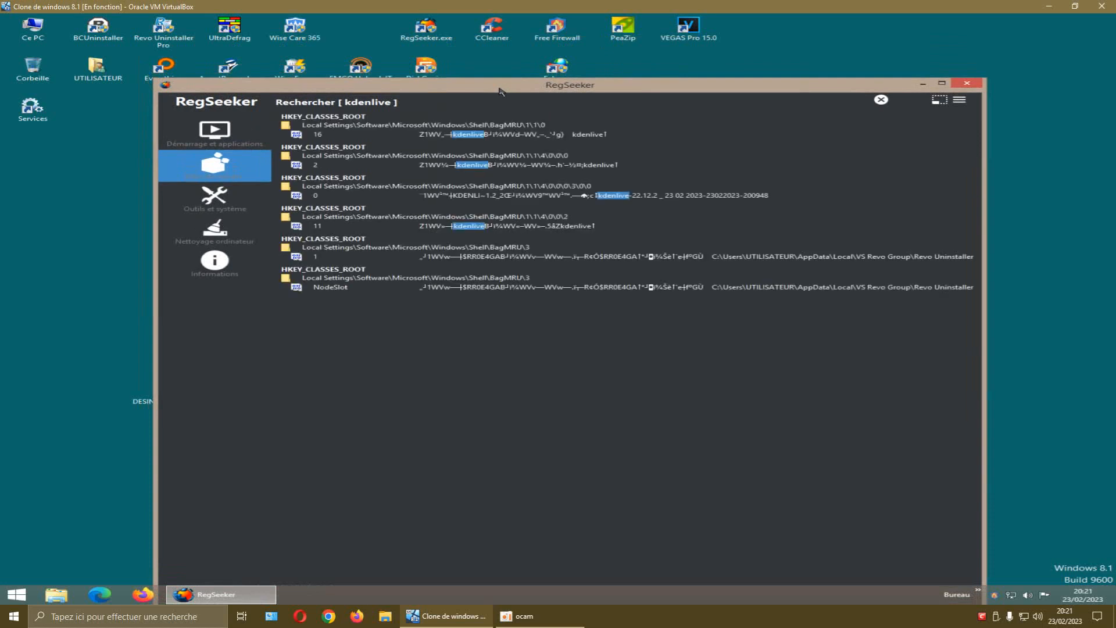
pyautogui.moveTo(499, 91); pyautogui.dragTo(485, 40)
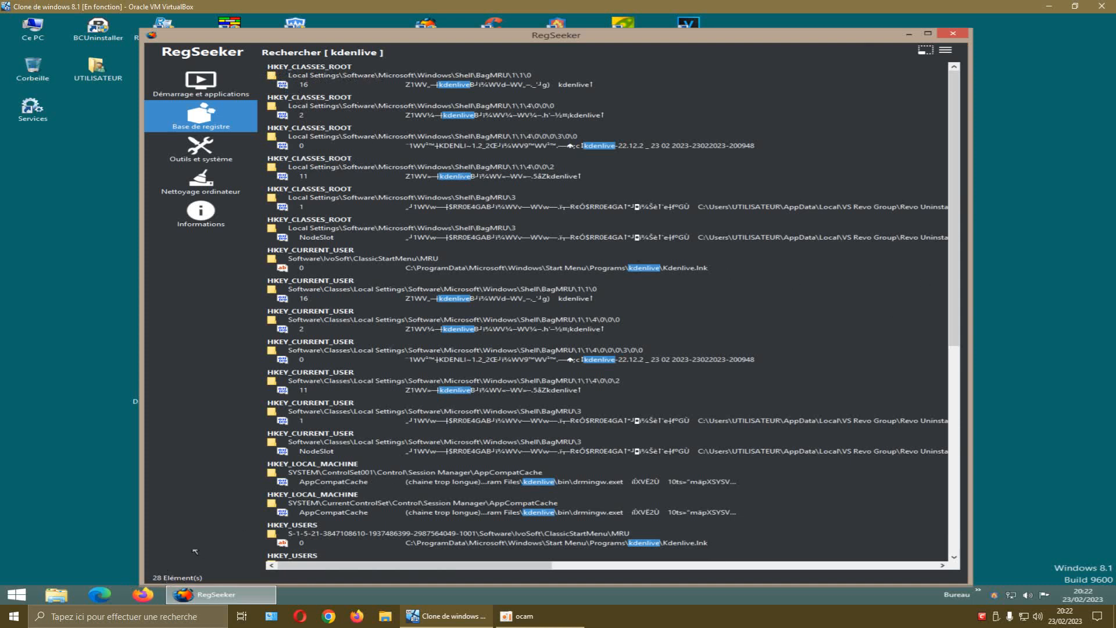
pyautogui.moveTo(491, 35); pyautogui.dragTo(493, 28)
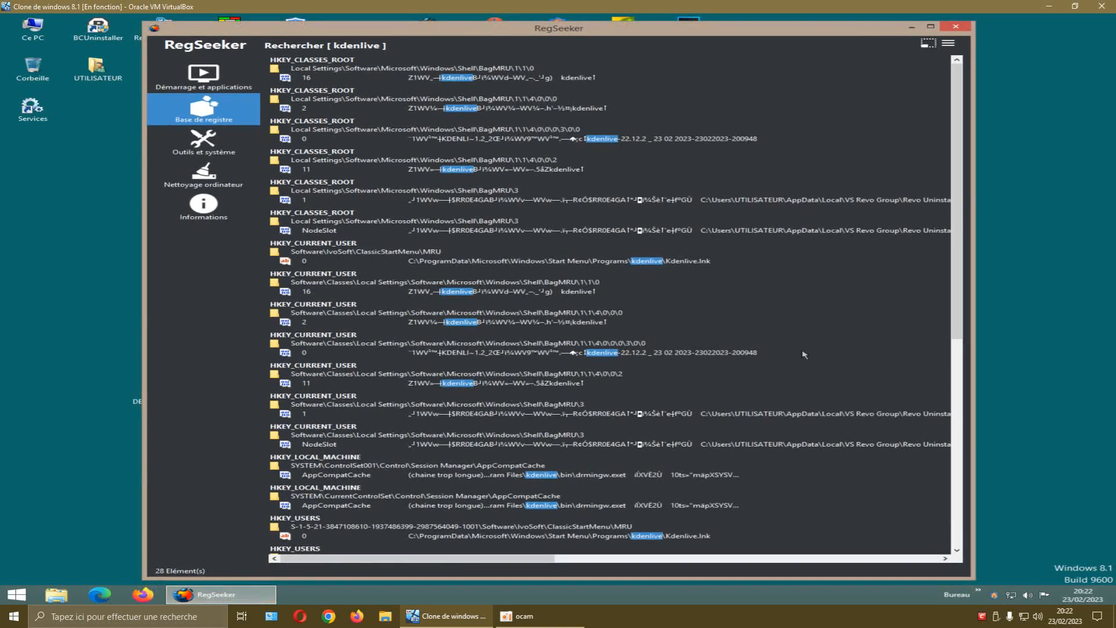
pyautogui.moveTo(957, 244)
pyautogui.mouseDown()
pyautogui.moveTo(967, 407)
pyautogui.moveTo(963, 225)
pyautogui.mouseUp()
pyautogui.moveTo(956, 207); pyautogui.dragTo(950, 166)
# Select all the kdenlive search results in RegSeeker and confirm their deletion.
pyautogui.click(925, 44)
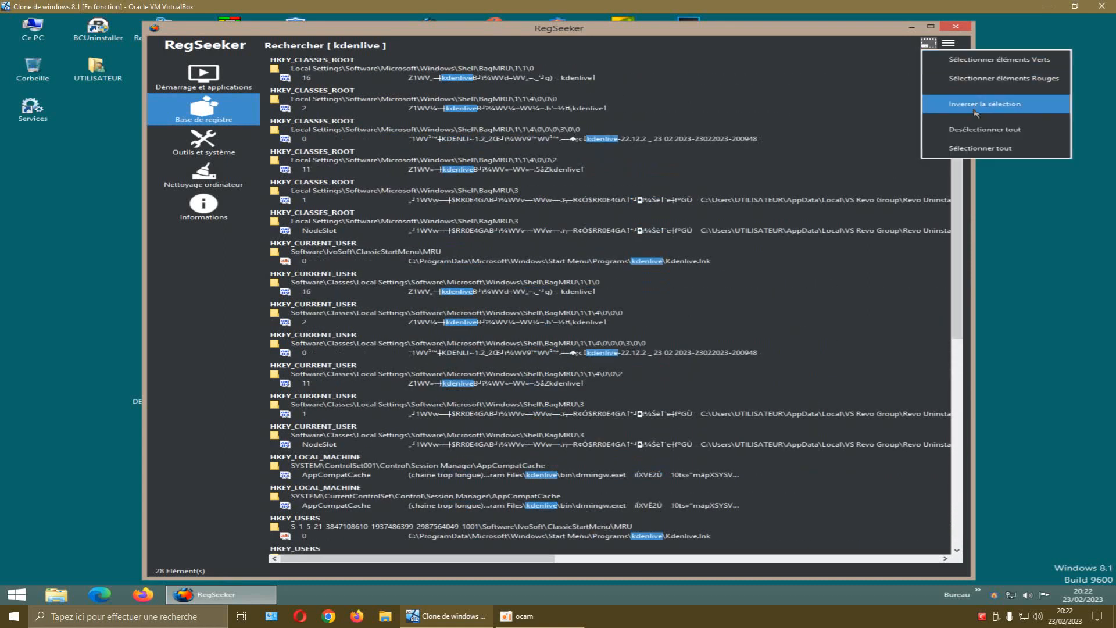
pyautogui.click(962, 149)
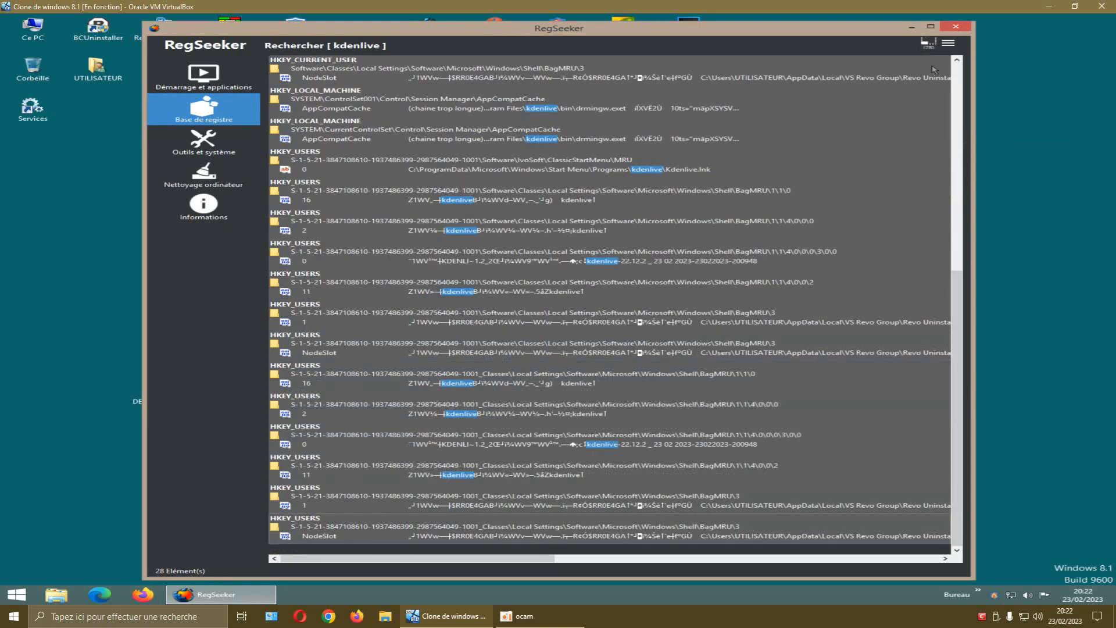
pyautogui.click(948, 44)
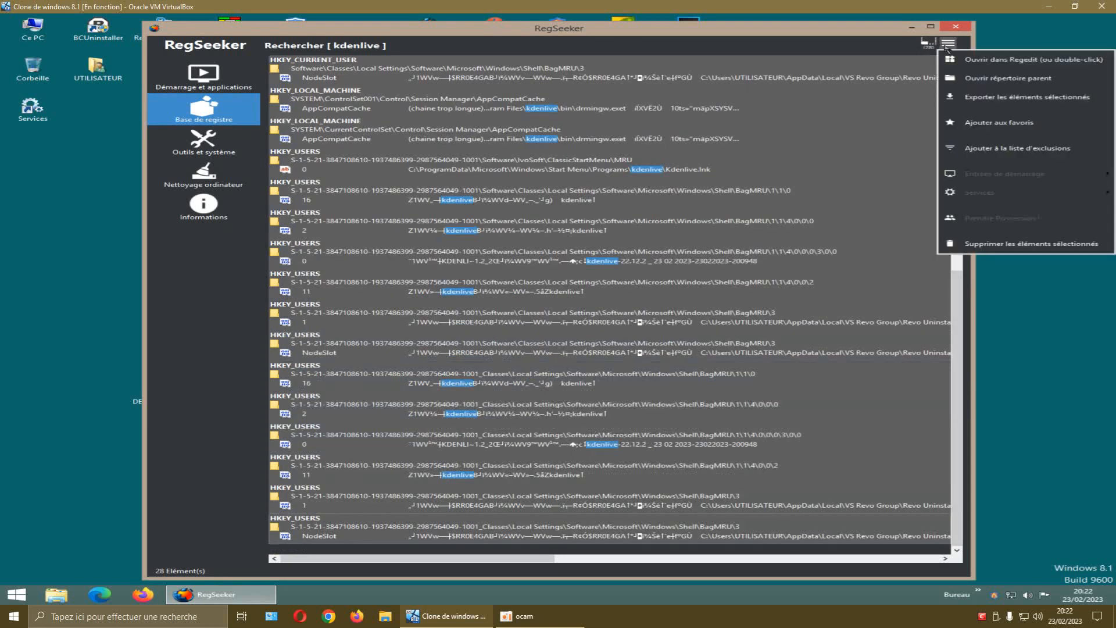
pyautogui.click(1003, 244)
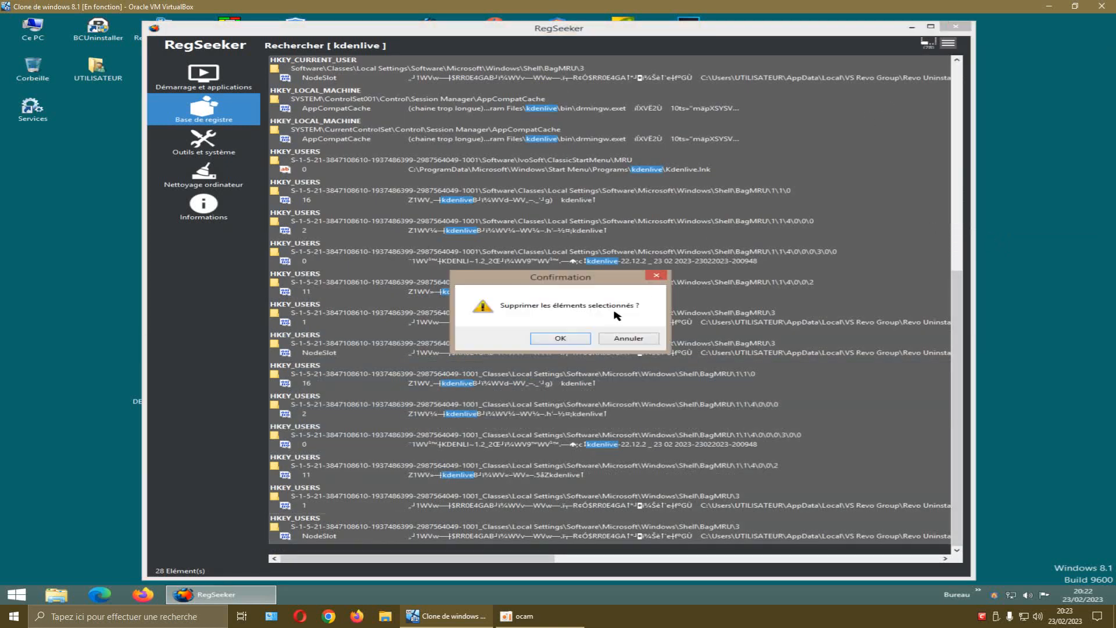
pyautogui.click(569, 338)
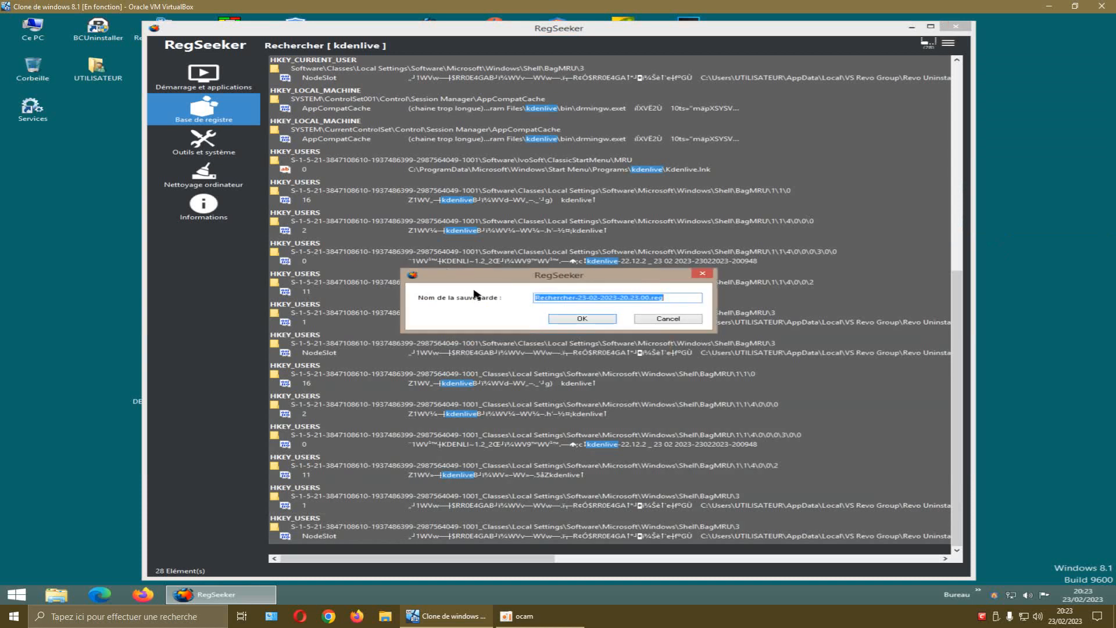
# Put "kdenlive" in the registry backup's name in place of the search prefix, and accept the backup to carry out the deletion.
pyautogui.click(575, 297)
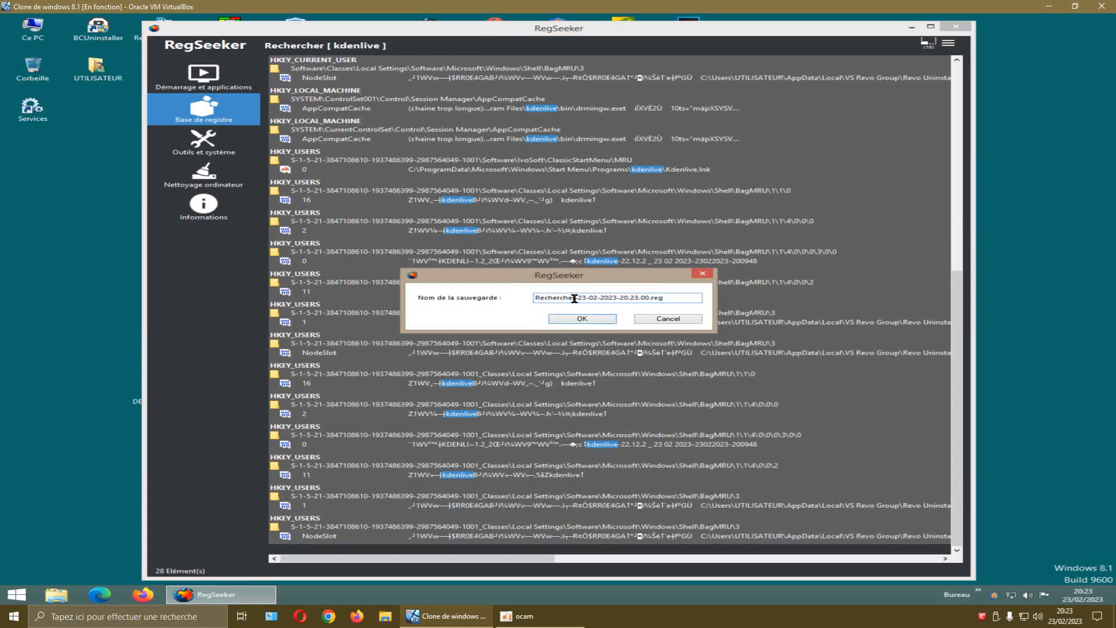
pyautogui.press('BackSpace')
pyautogui.press('BackSpace')
pyautogui.press('BackSpace')
pyautogui.press('BackSpace')
pyautogui.press('BackSpace')
pyautogui.press('BackSpace')
pyautogui.press('BackSpace')
pyautogui.press('BackSpace')
pyautogui.press('BackSpace')
pyautogui.press('BackSpace')
pyautogui.write('kdenlive')
pyautogui.click(583, 320)
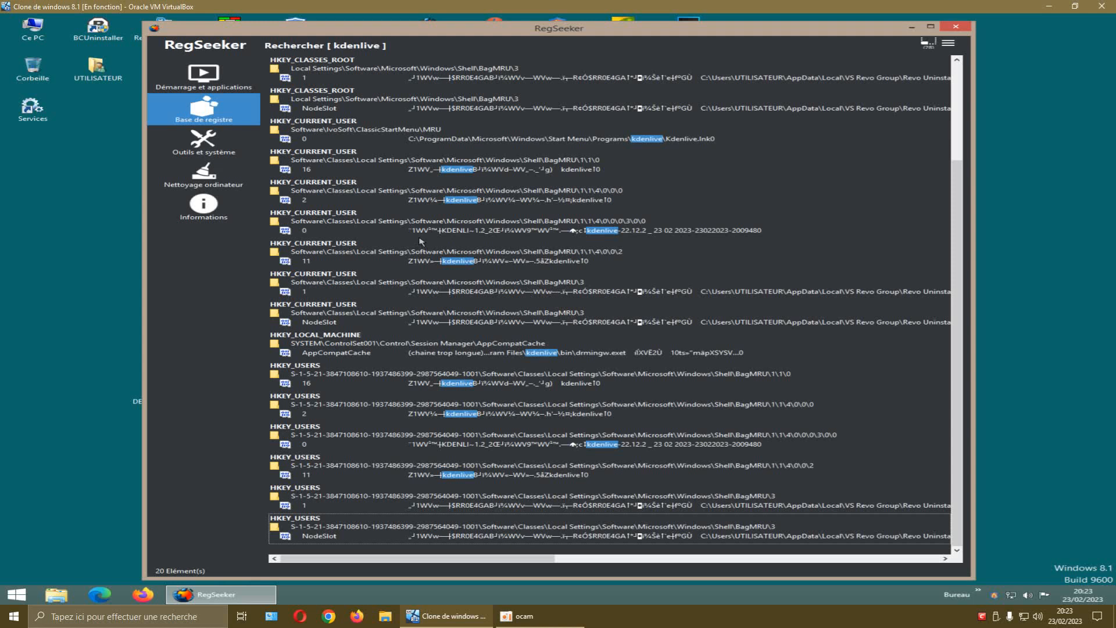
# Review the entries still listed, search the registry for "kdenlive" again to check for leftovers, and close RegSeeker.
pyautogui.scroll(2, 419, 234)
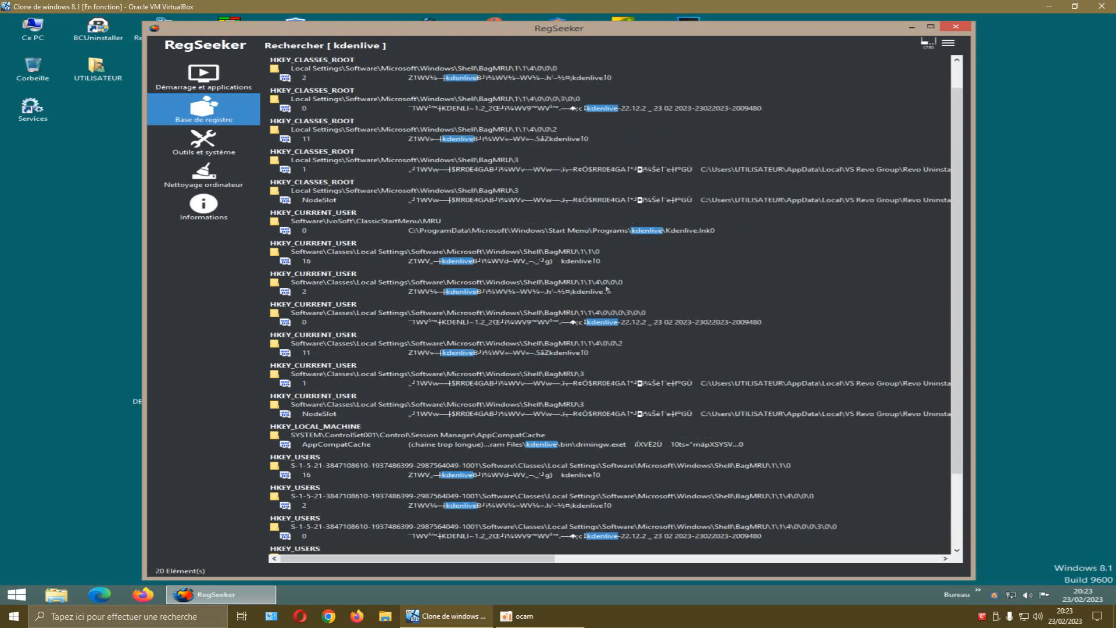
pyautogui.scroll(-2, 608, 287)
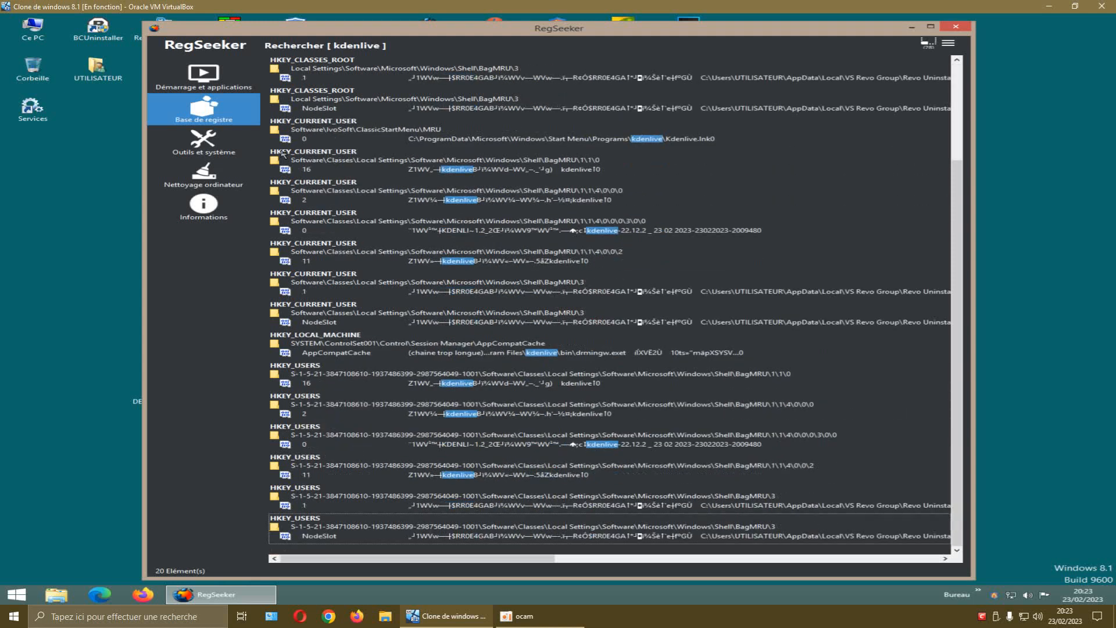
pyautogui.click(210, 121)
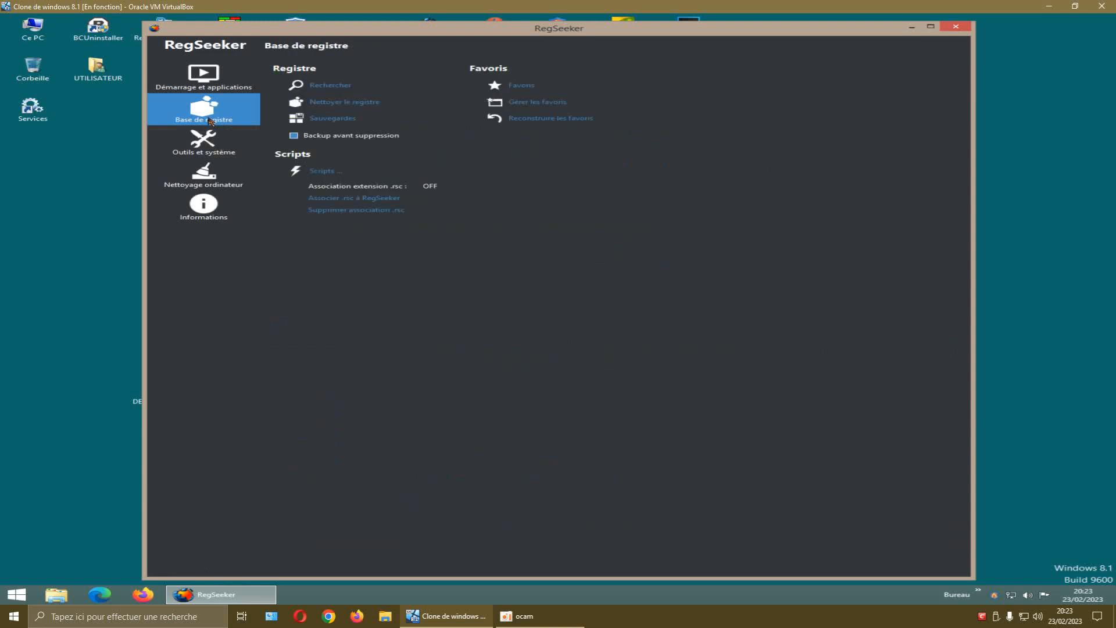
pyautogui.click(324, 88)
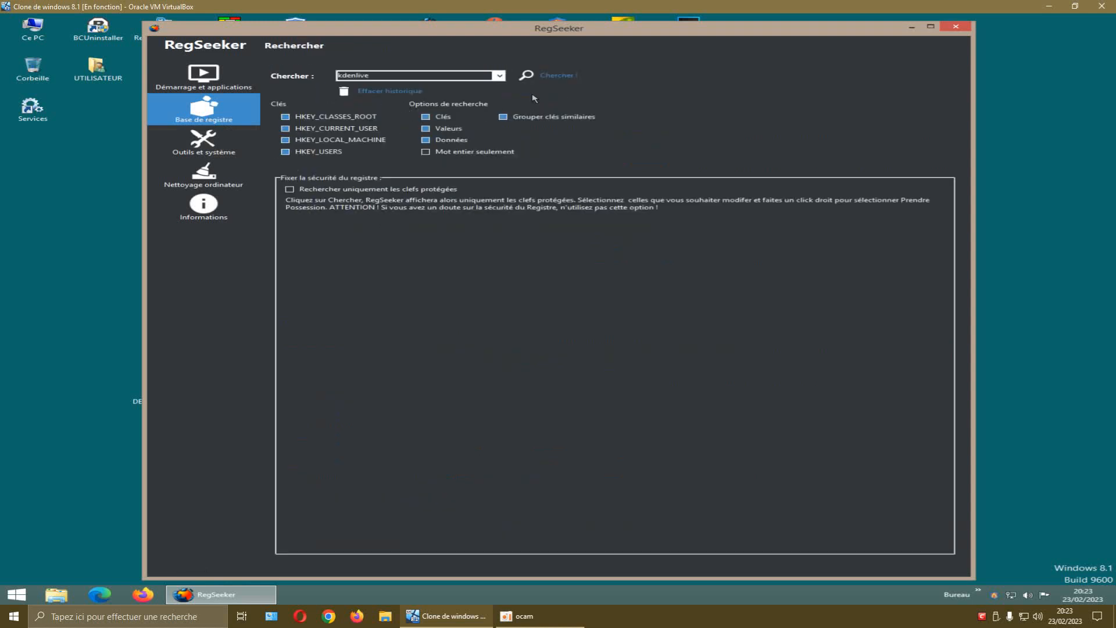
pyautogui.click(553, 78)
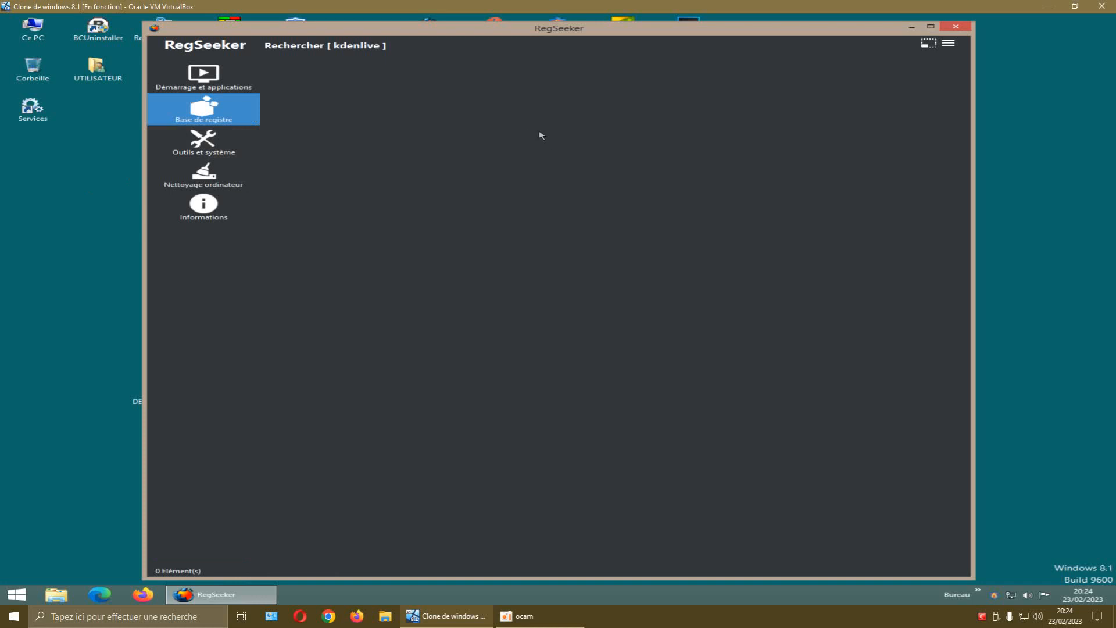
pyautogui.click(956, 26)
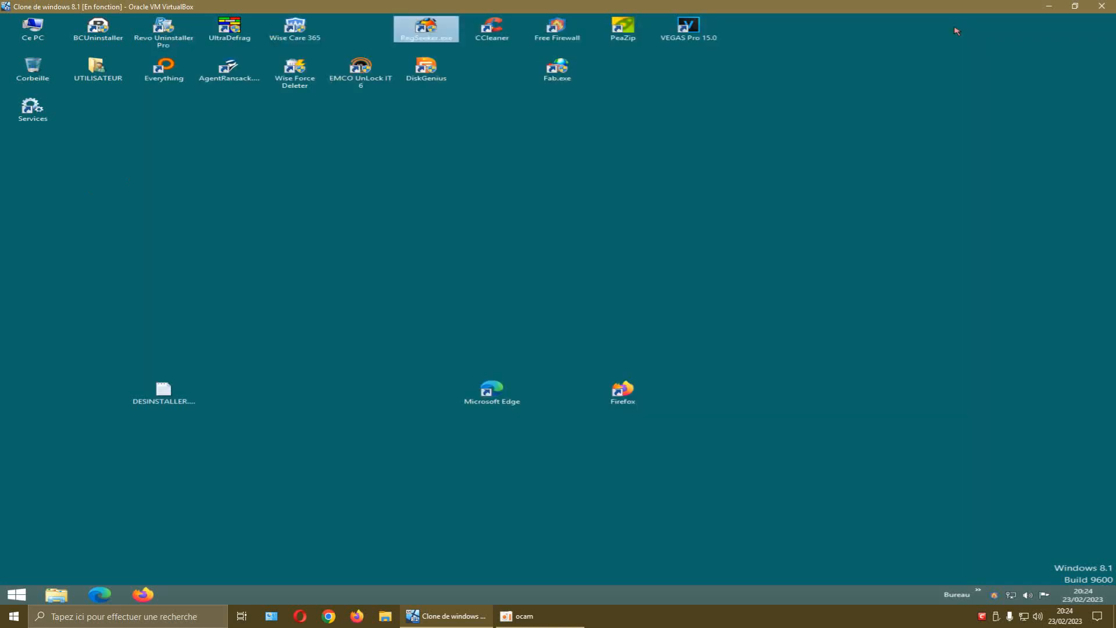
pyautogui.click(571, 170)
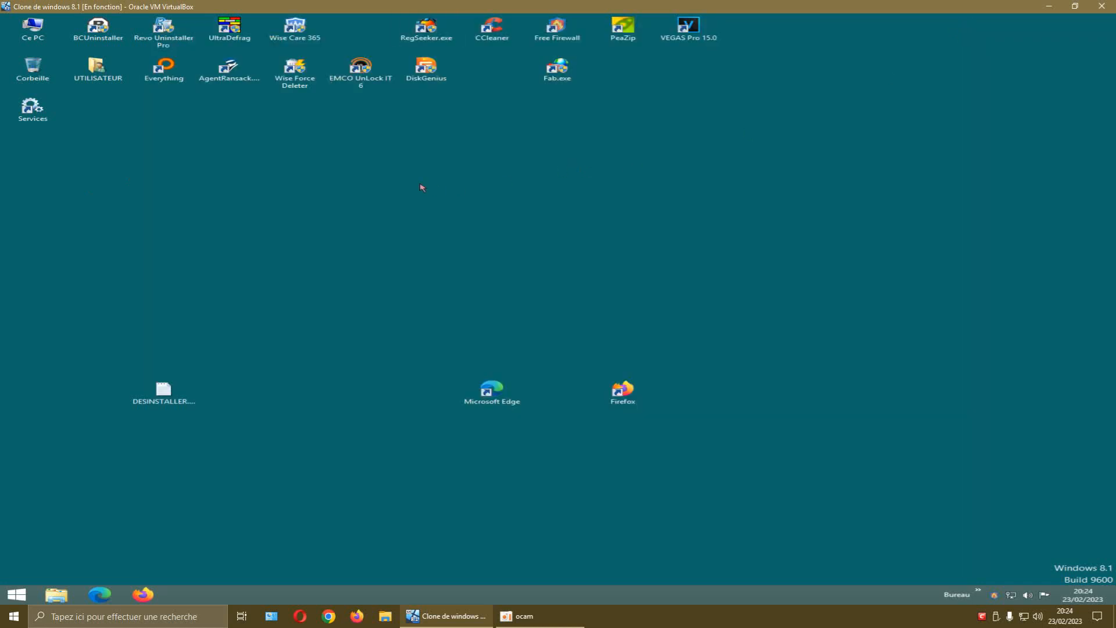